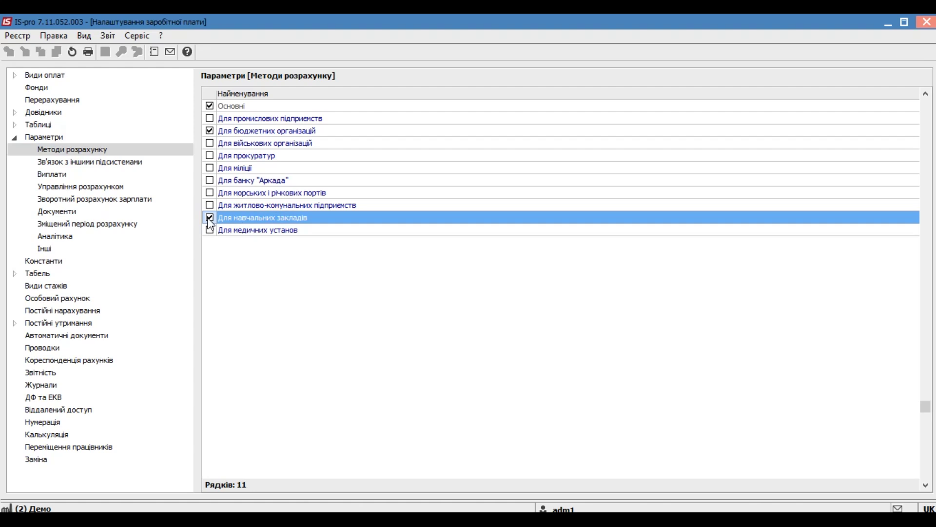
Step: Review the enabled calculation methods, including "Для бюджетних організацій", and the calculation method of pay type 002 in Система оплати
click(281, 130)
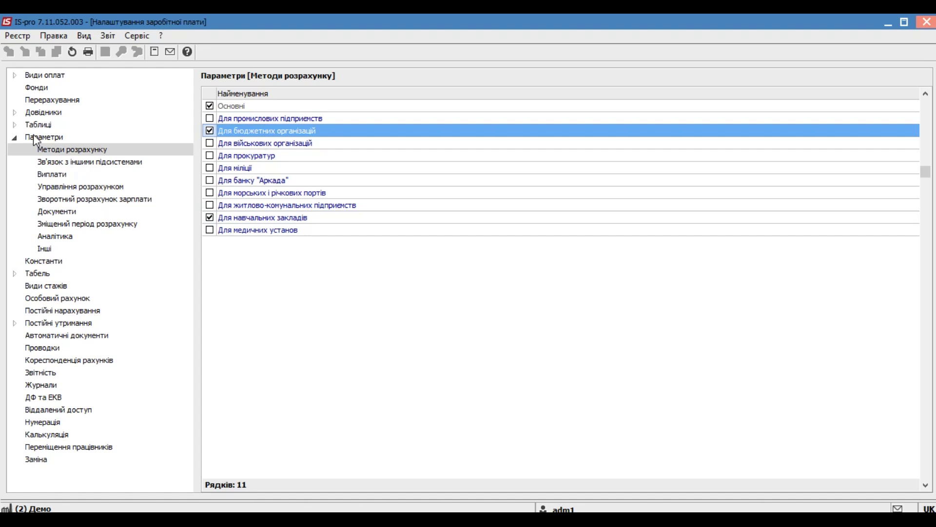
click(15, 75)
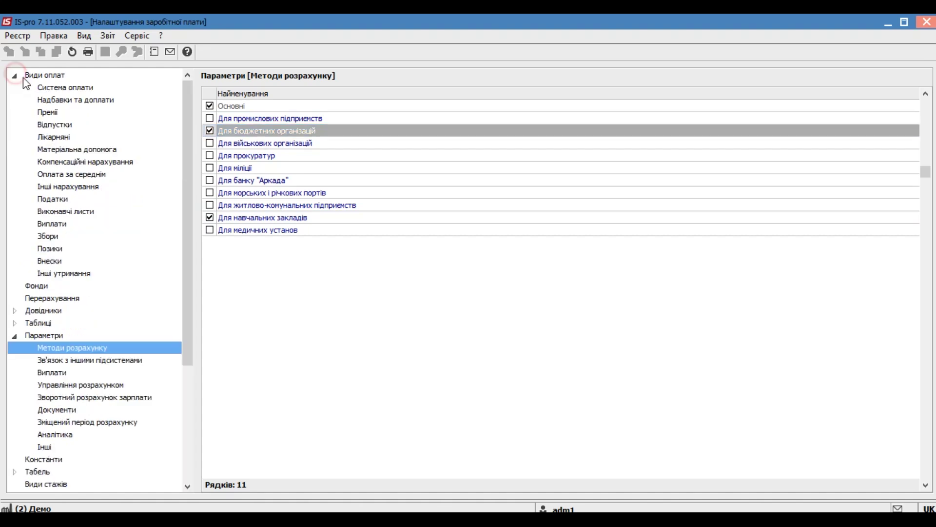
click(63, 86)
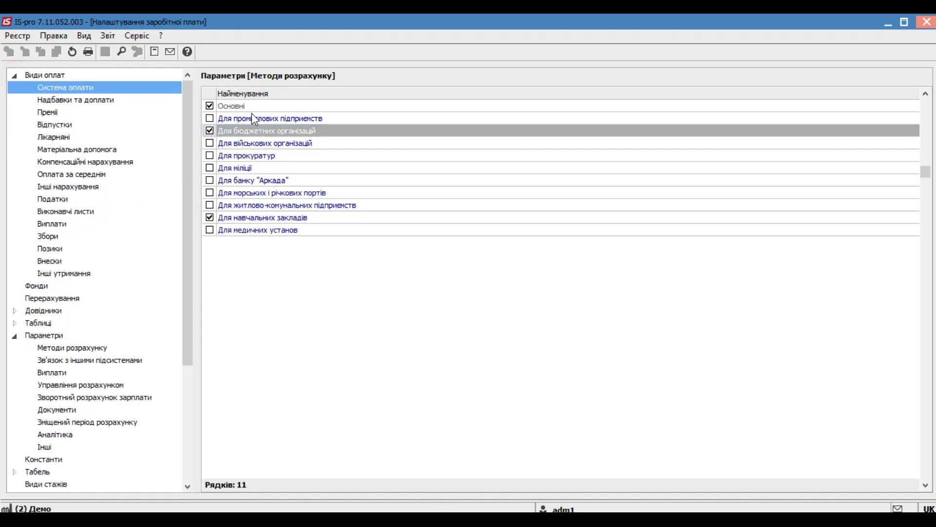
click(265, 118)
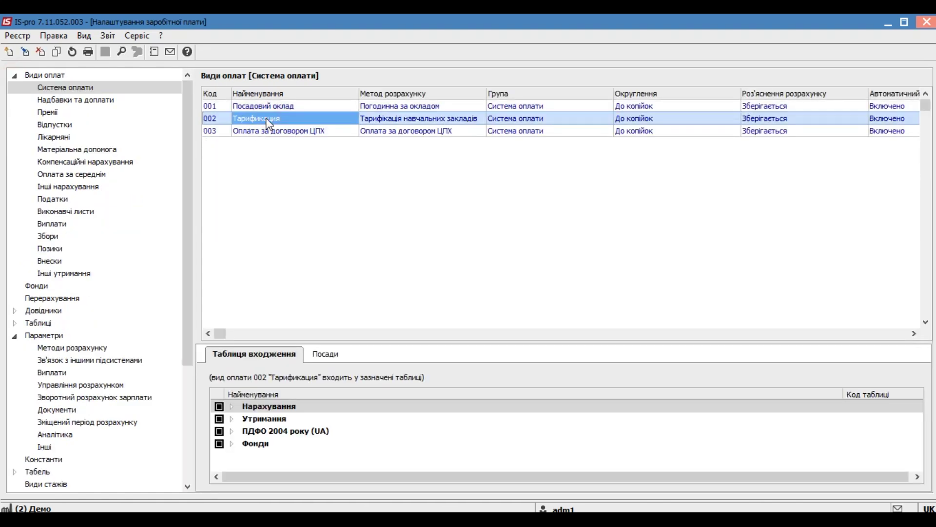
click(405, 121)
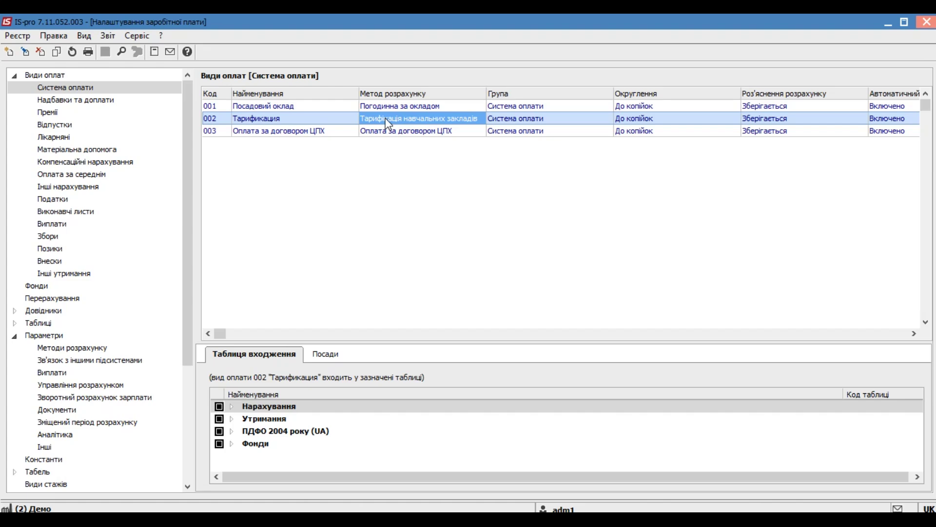
Step: Look through the reference lists Предмети (дисципліни), Категорії учнів, Підвищення тарифу and Кваліфікаційні категорії under Довідники
click(16, 76)
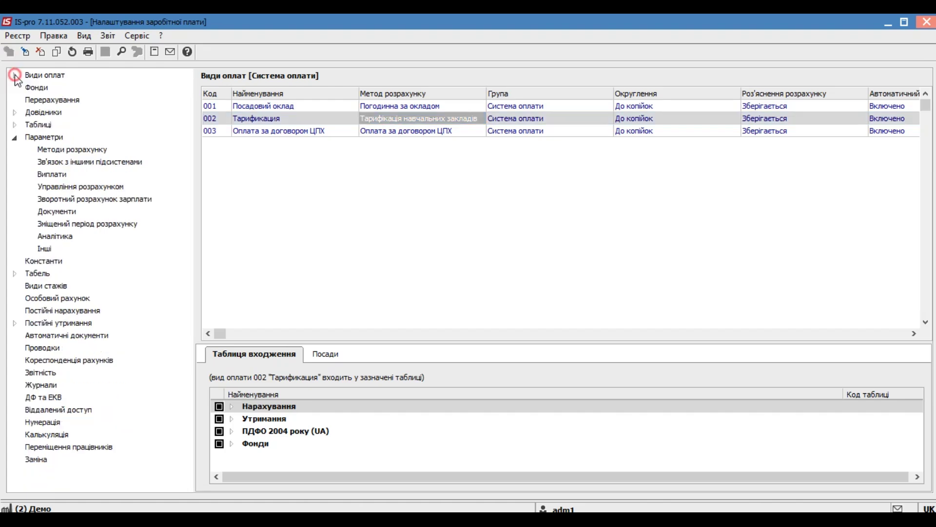
click(14, 136)
click(14, 111)
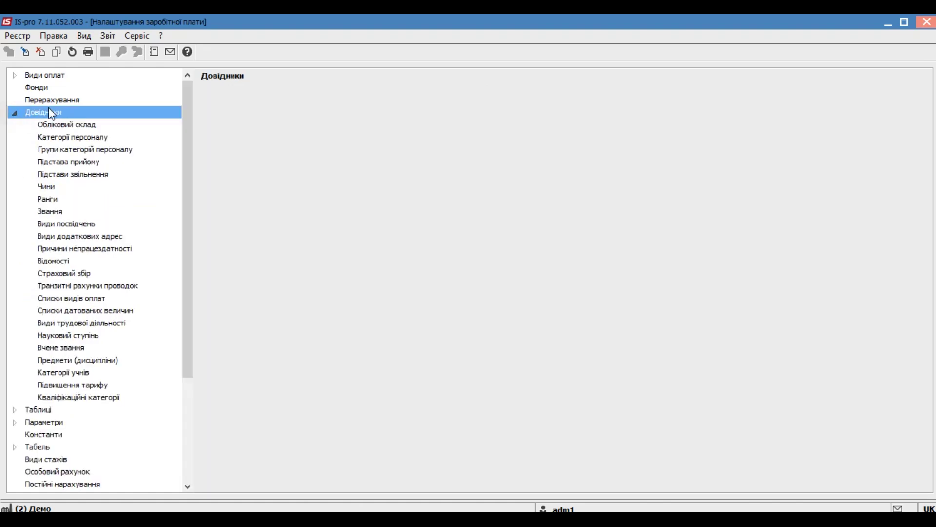
click(71, 361)
click(75, 373)
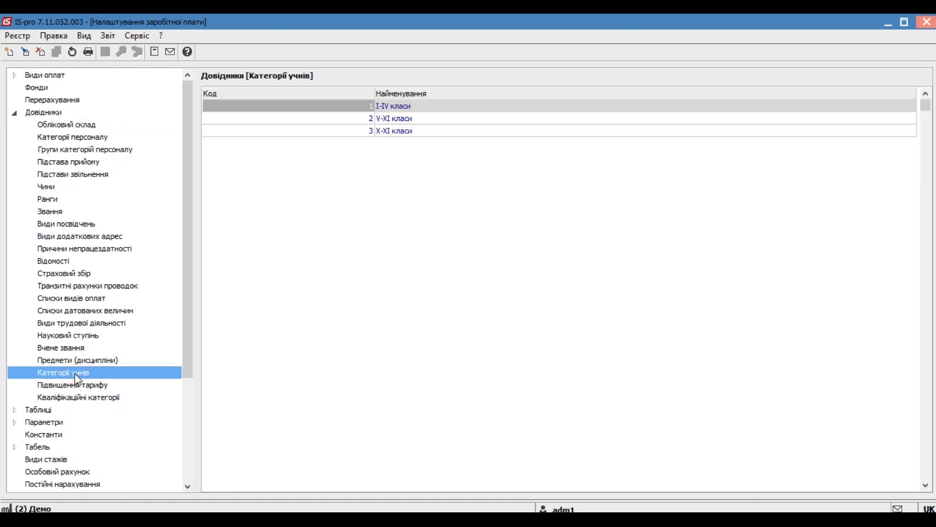
click(73, 385)
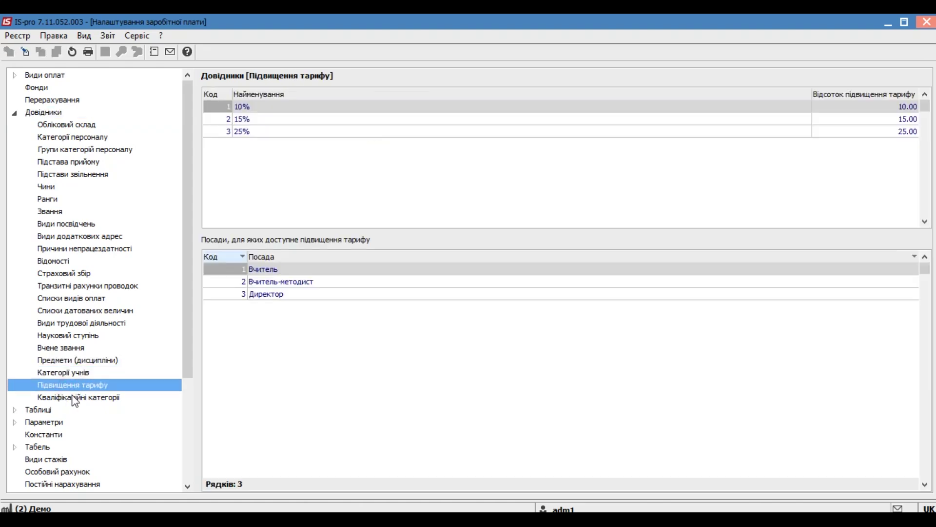
click(74, 399)
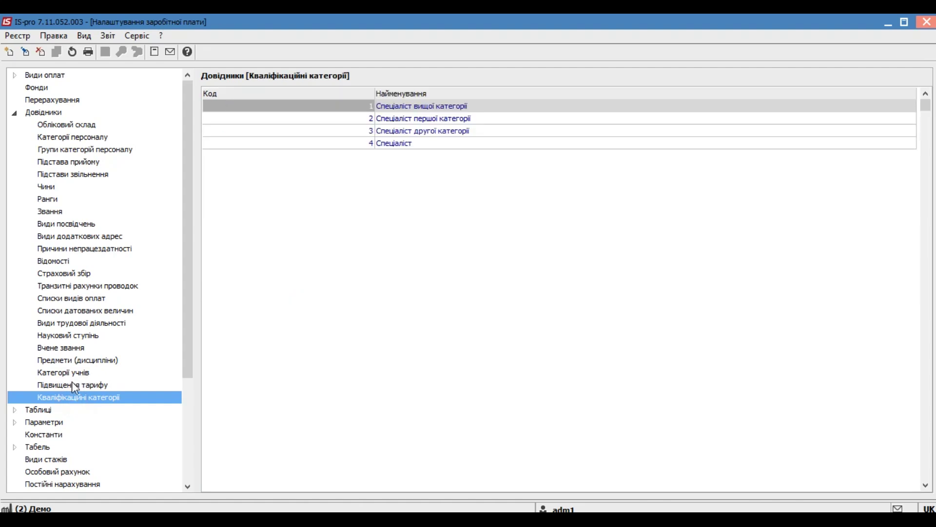
Step: Check which positions each tariff increase of 15%, 25% and 10% applies to in Підвищення тарифу, and close the salary settings
click(73, 383)
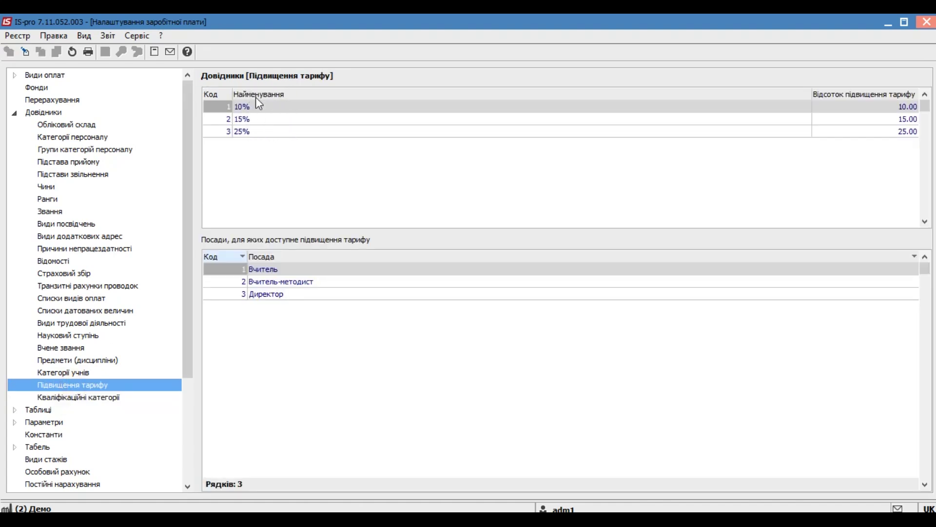
click(249, 119)
click(247, 131)
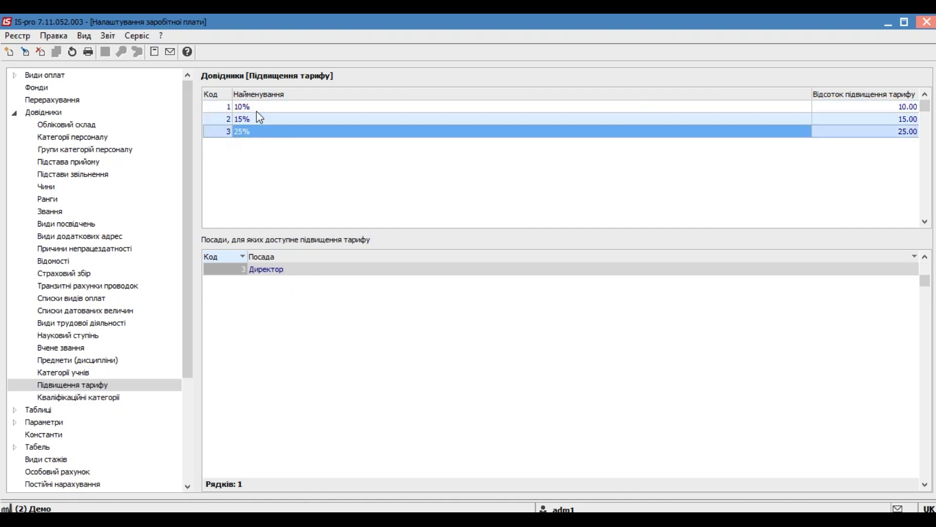
click(253, 107)
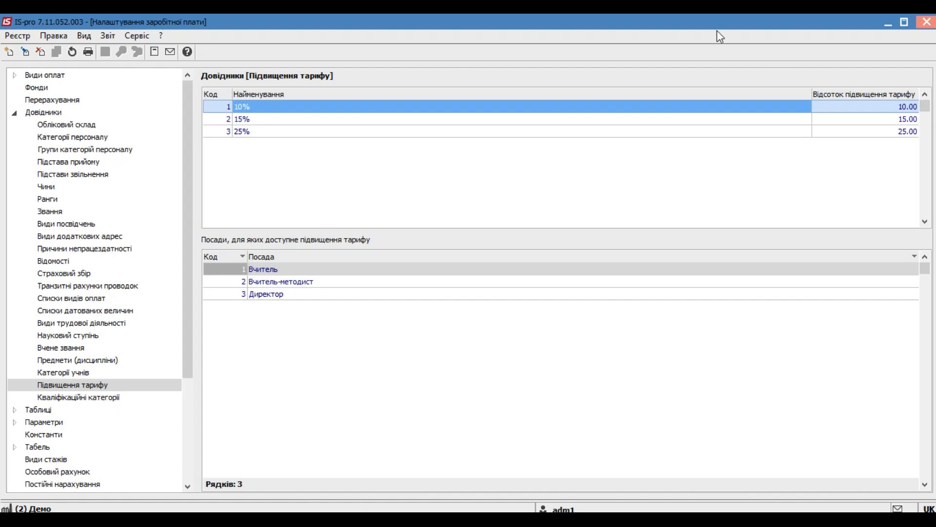
click(927, 23)
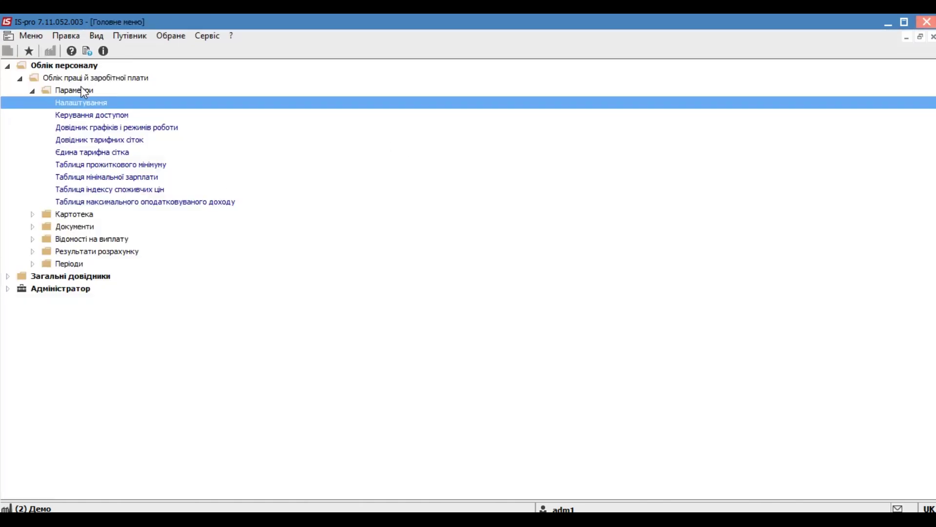
Step: Open Довідник тарифних сіток, check the date of the Тарифна сітка grid, and close the directory
click(98, 143)
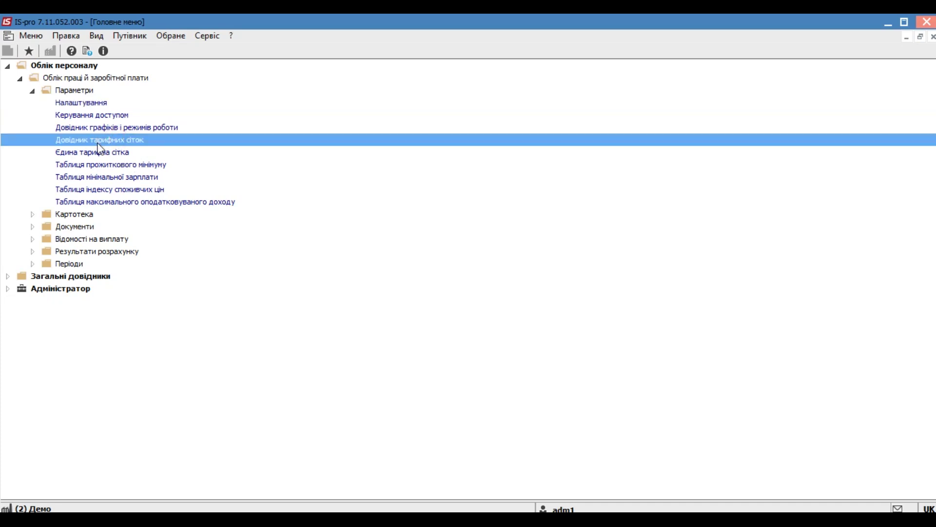
double_click(98, 143)
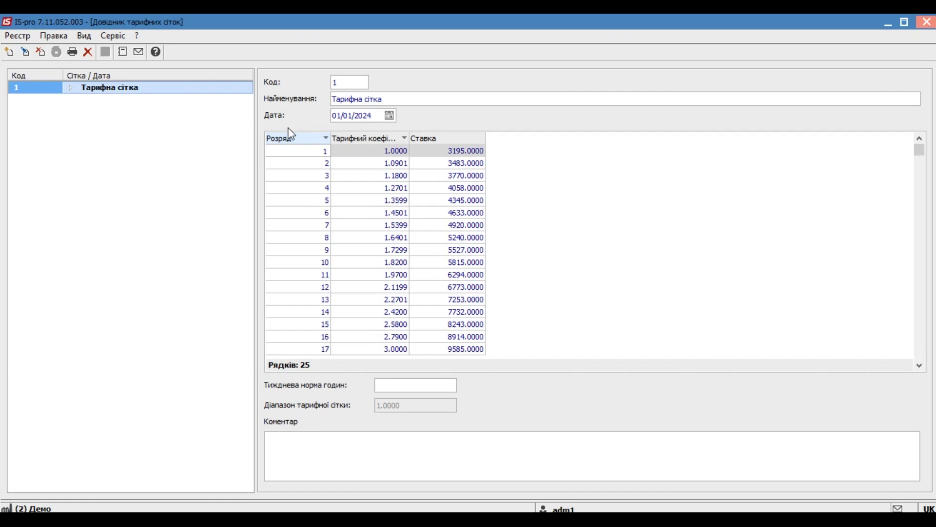
click(364, 117)
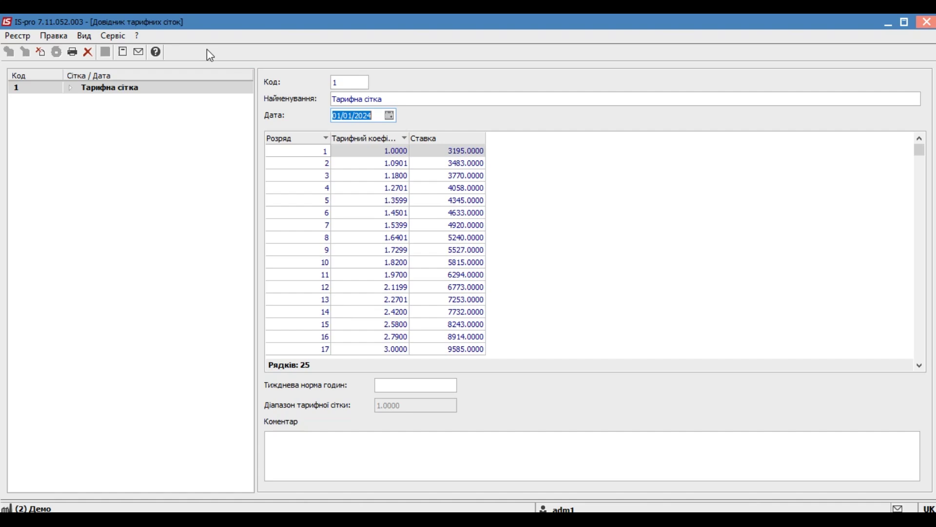
click(928, 27)
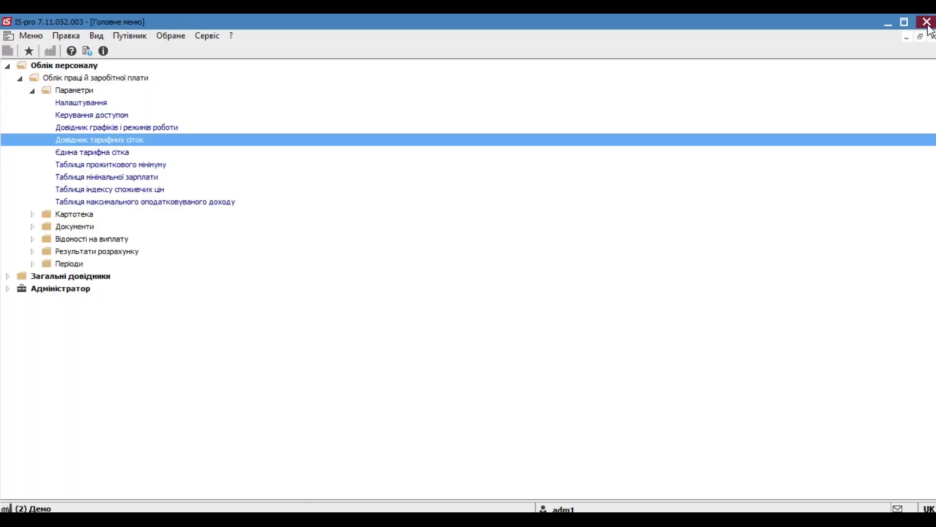
Step: Reopen the salary settings and review pay types 117, 118 and 119 in the Надбавки та доплати group
double_click(62, 103)
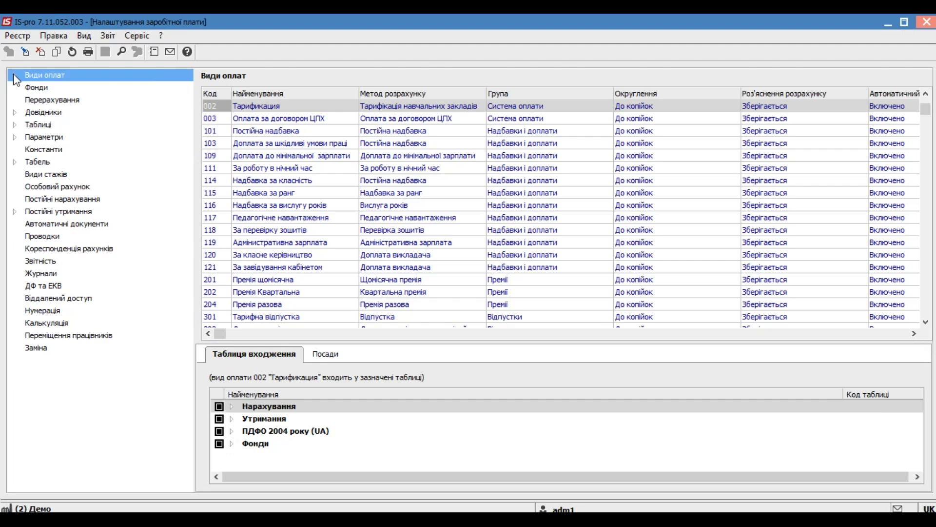
click(15, 77)
click(75, 101)
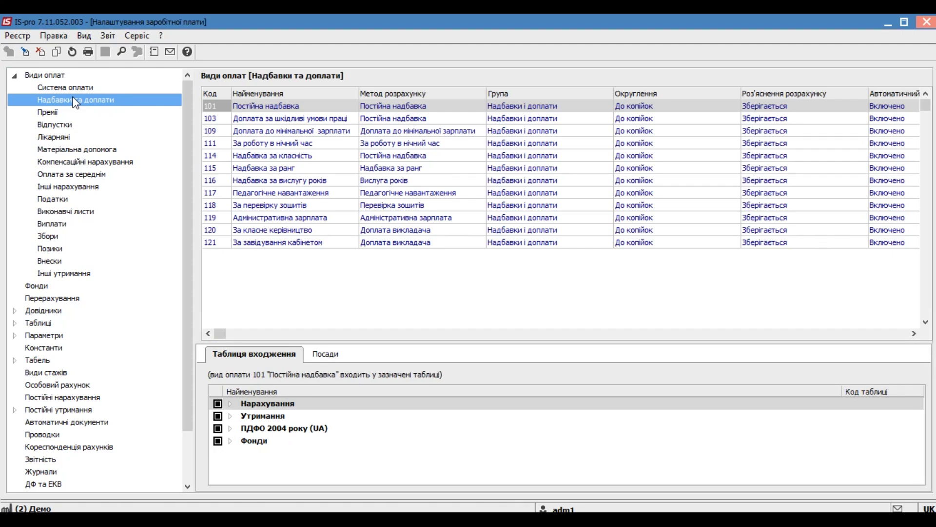
click(290, 195)
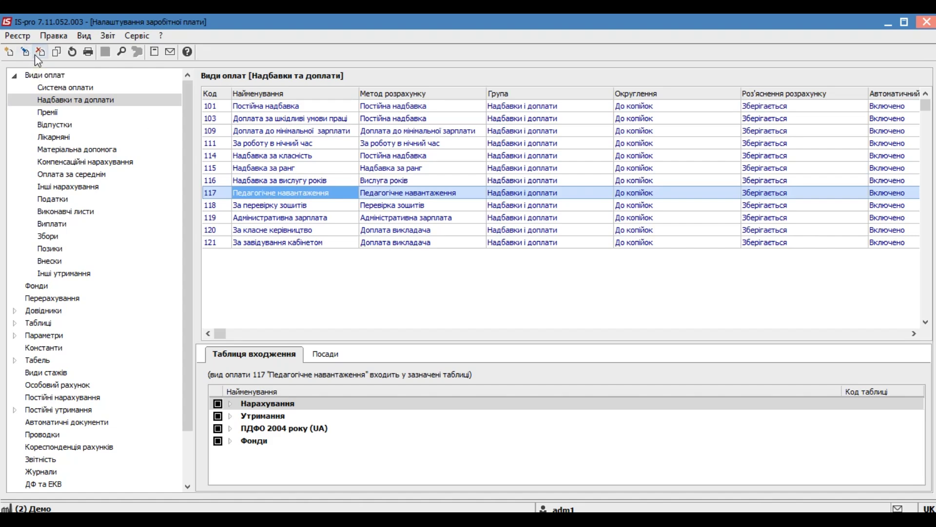
click(280, 206)
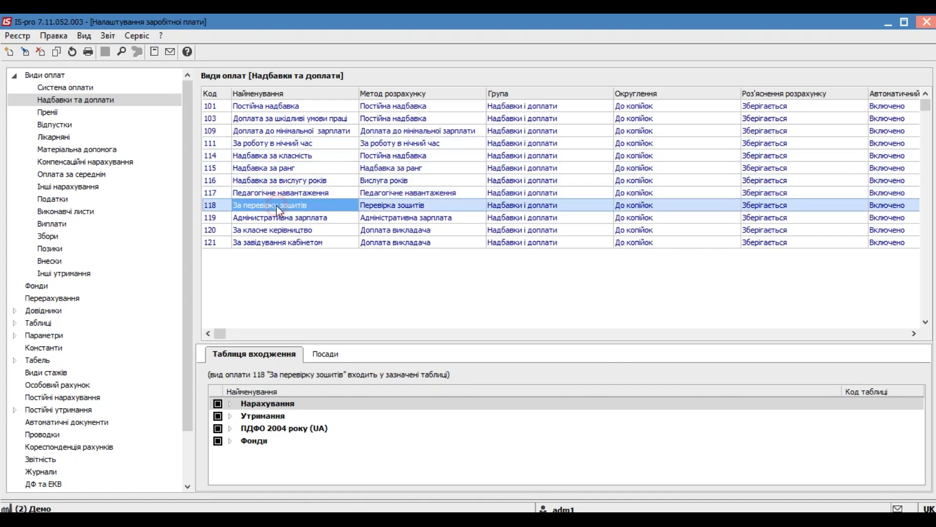
click(385, 206)
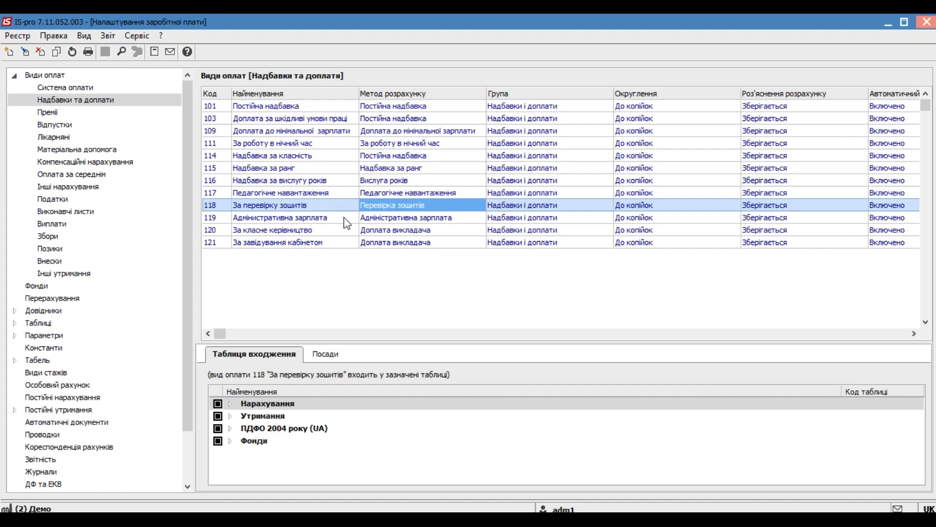
click(304, 216)
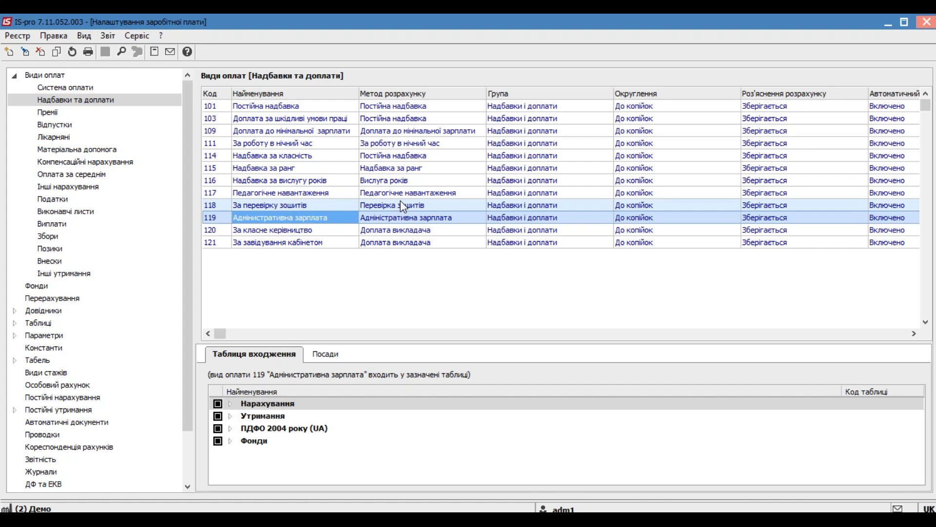
Step: Open pay type 118 "За перевірку зошитів" and examine which pay types make up its Вихідна сума
click(429, 206)
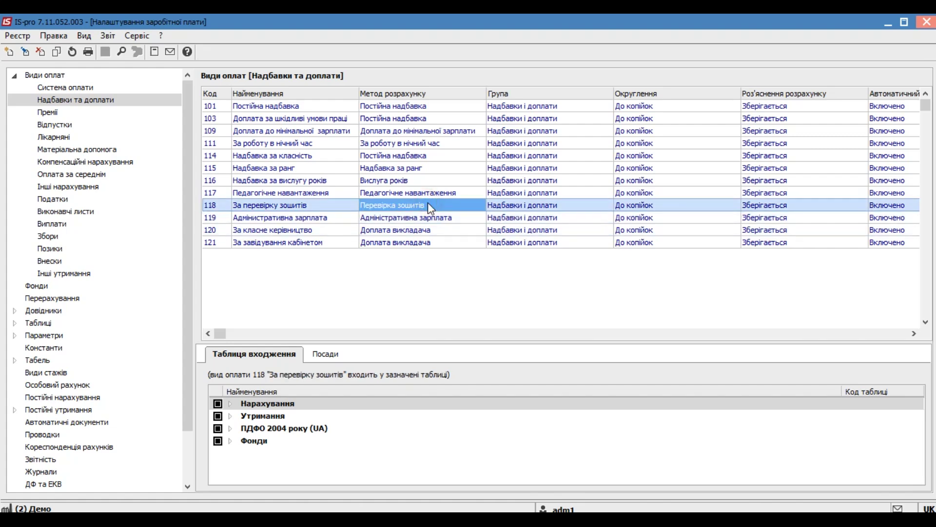
double_click(428, 203)
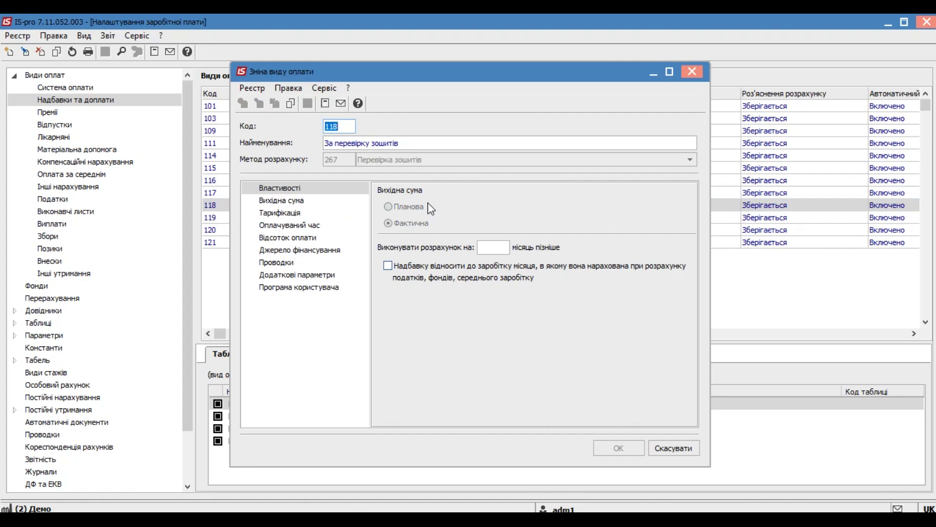
click(294, 202)
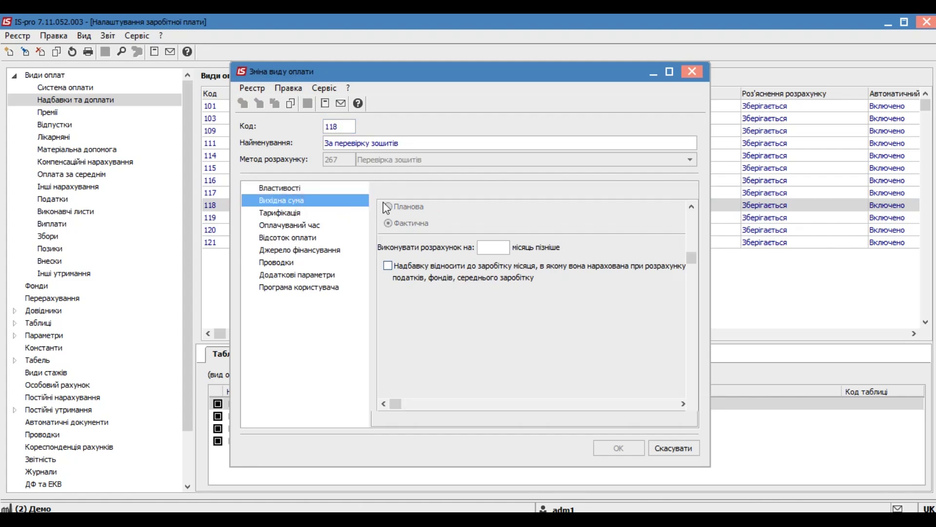
click(463, 220)
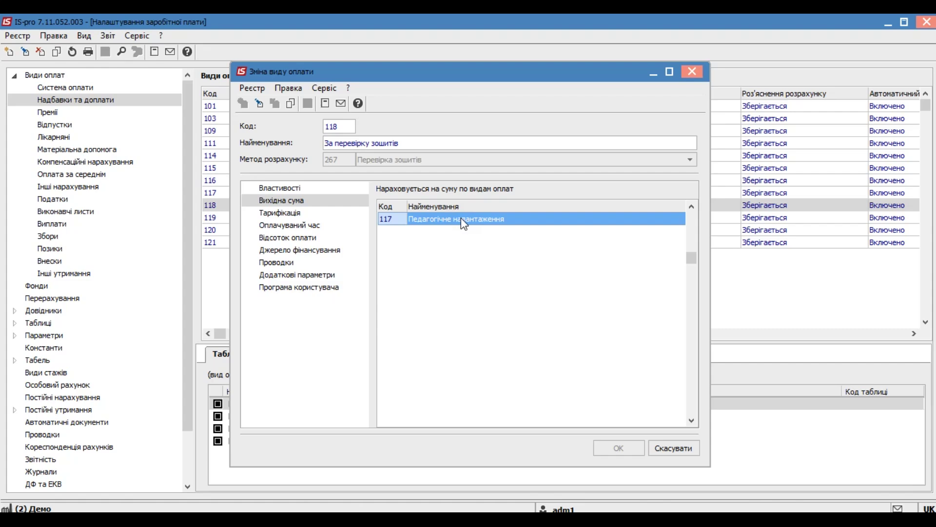
Step: Examine the Відсоток оплати table by subject and pupil category, widening the pay type window to show the percentages, and close it
click(301, 236)
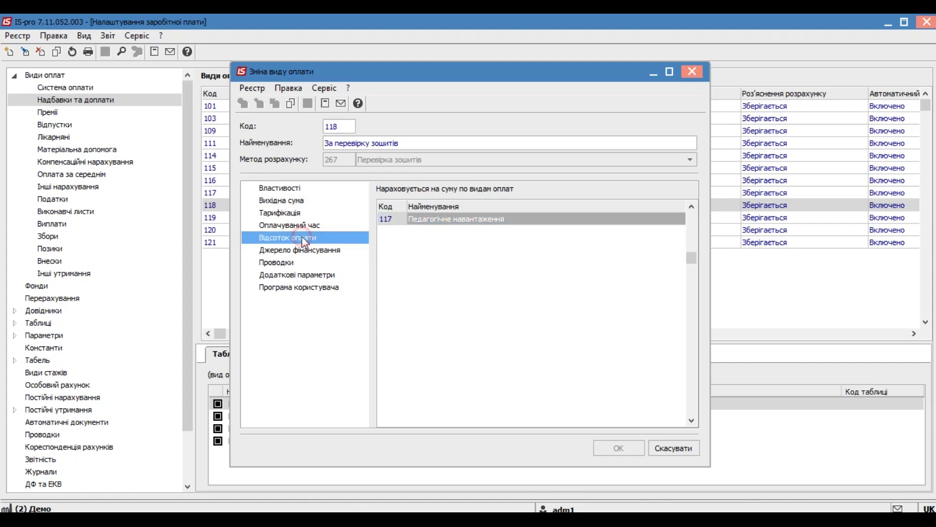
click(436, 232)
click(579, 218)
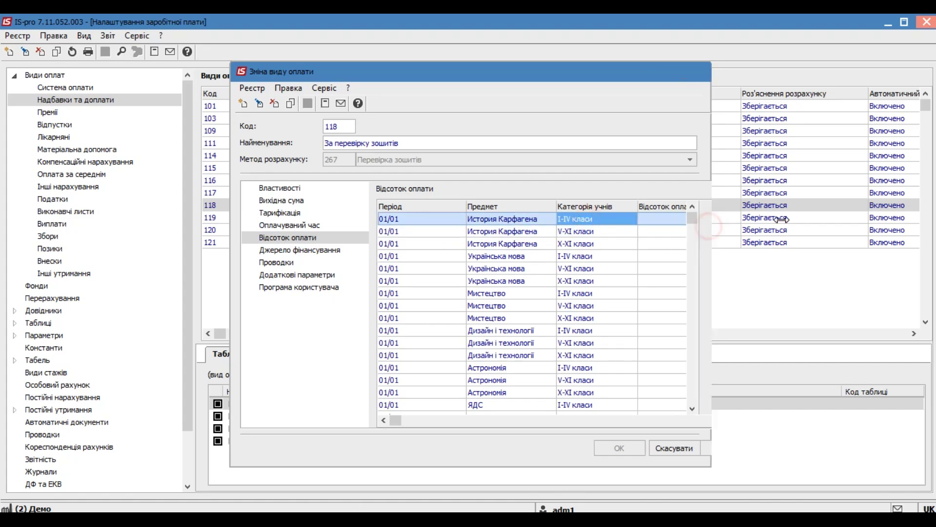
drag(705, 224, 779, 224)
click(648, 220)
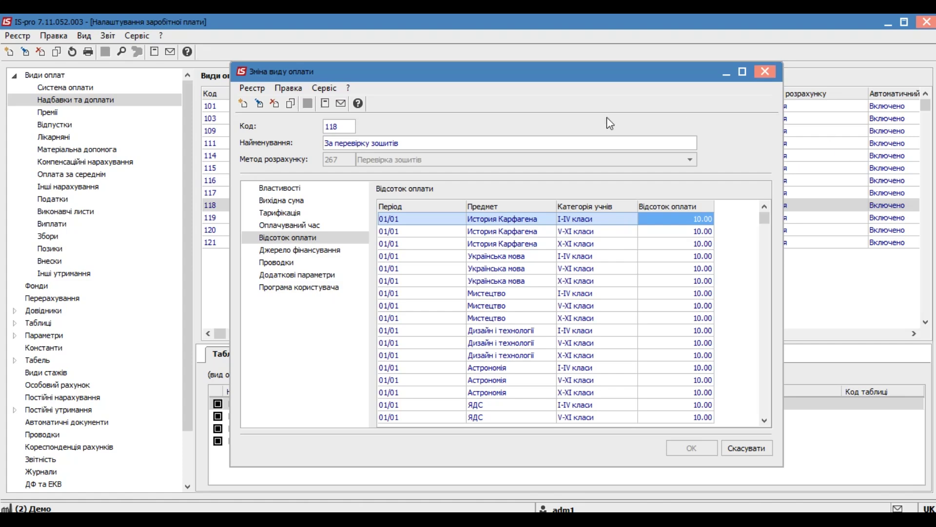
click(765, 72)
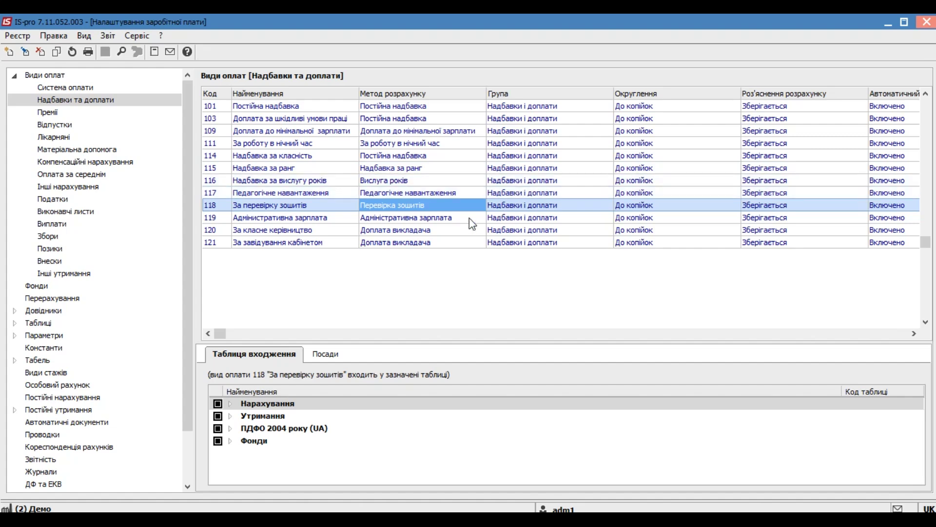
Step: Review pay types 120 "За класне керівництво" and 121 "За завідування кабінетом", and leave the salary settings
click(314, 230)
click(314, 243)
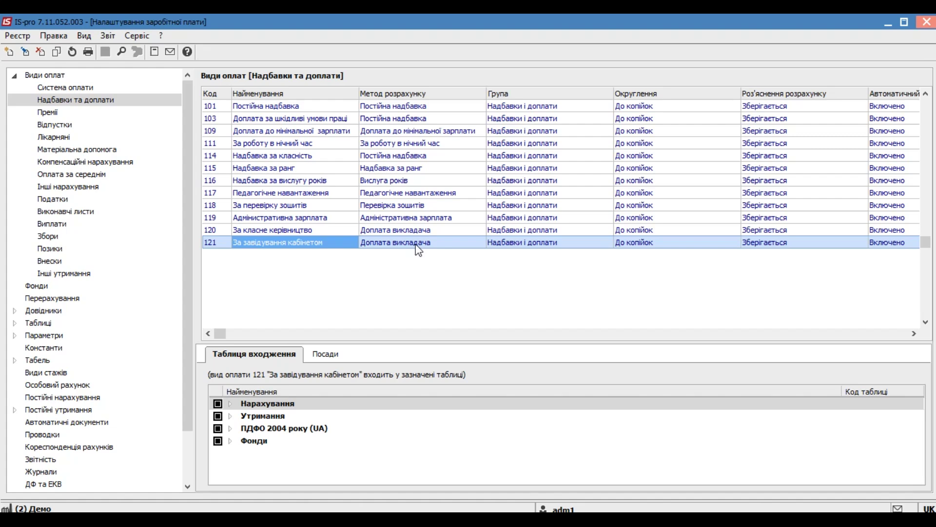
double_click(312, 244)
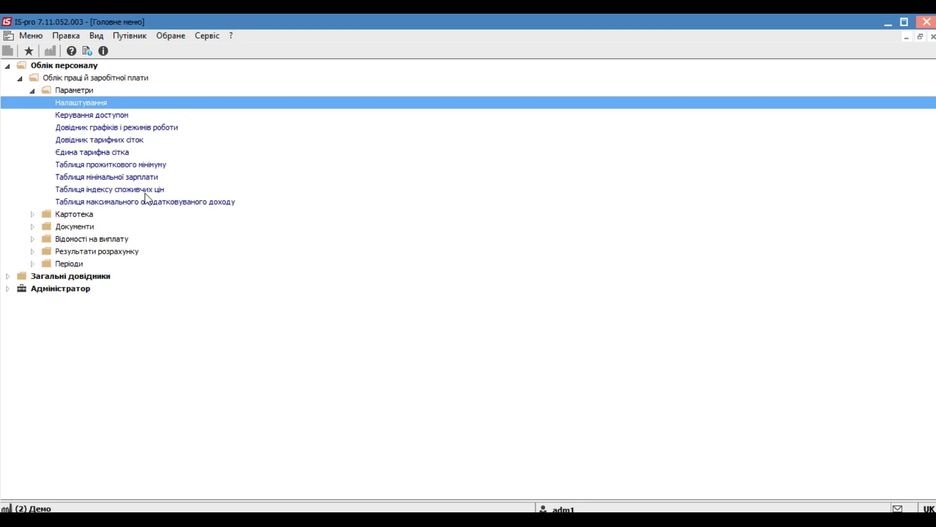
Step: Open the register of personal accounts from the Картотека section
click(36, 214)
double_click(96, 228)
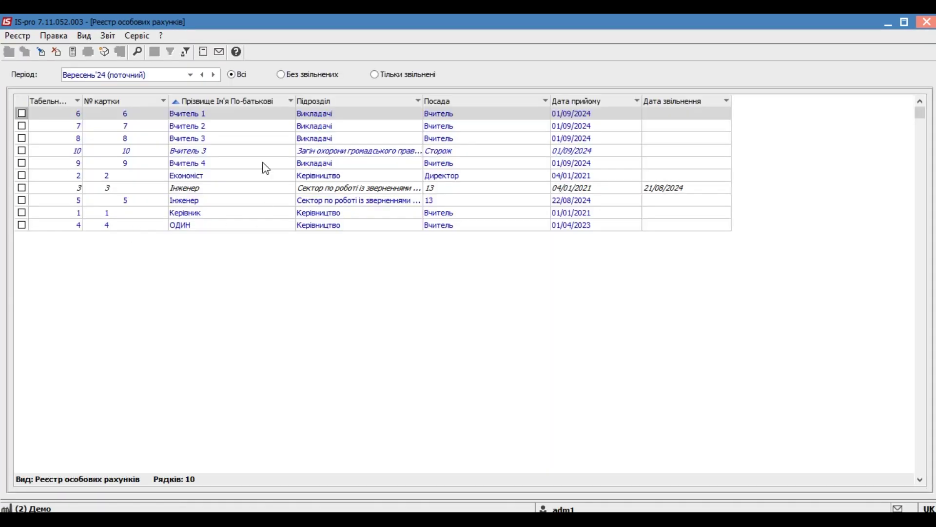
Step: Open the personal account of Вчитель 1 and examine the position, grade, tariff grid and qualification category in the general information
click(219, 116)
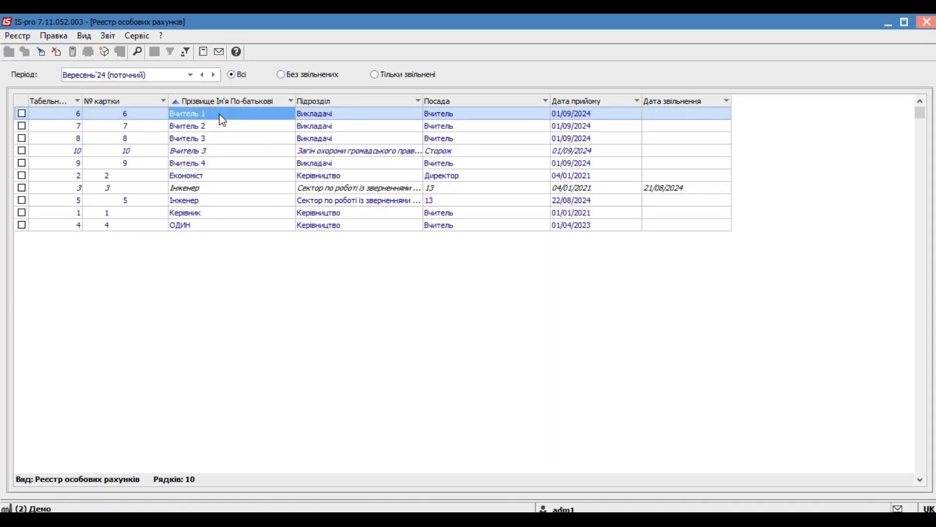
double_click(223, 117)
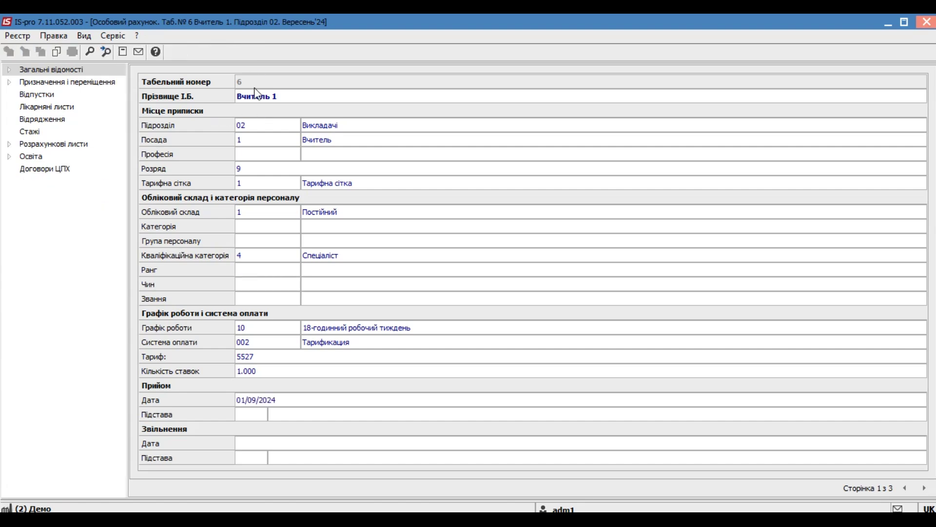
click(280, 96)
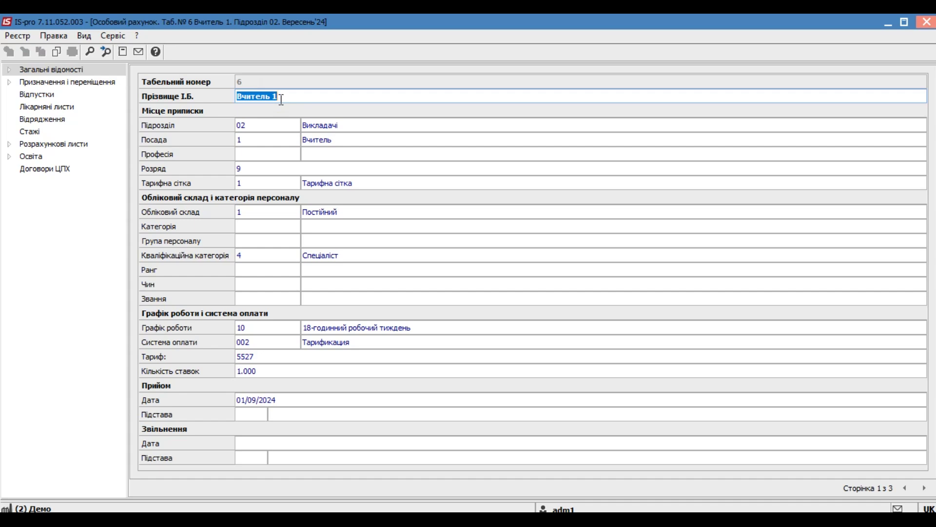
click(273, 140)
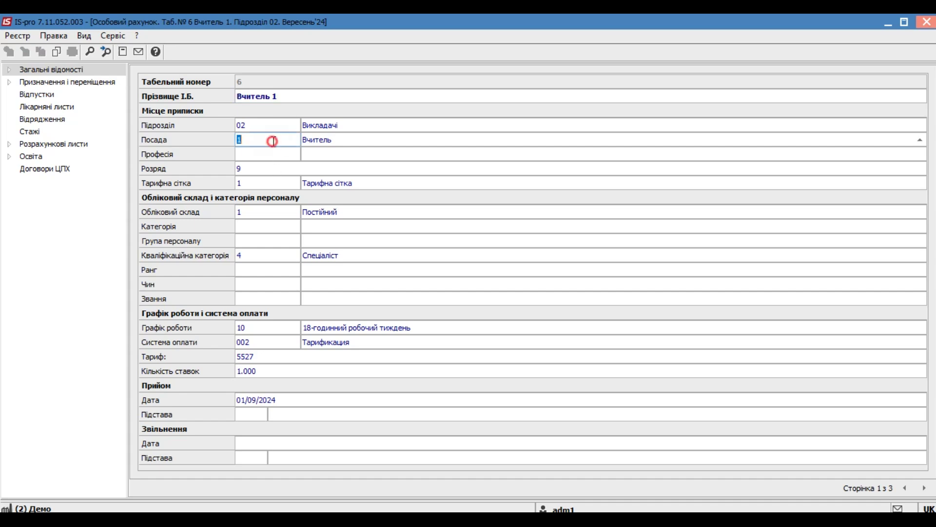
click(262, 169)
click(249, 185)
click(261, 256)
Step: Check the account's Система оплати and Кількість ставок, and leave the account and the register of personal accounts
click(266, 342)
key(Tab)
click(291, 340)
click(259, 370)
key(Escape)
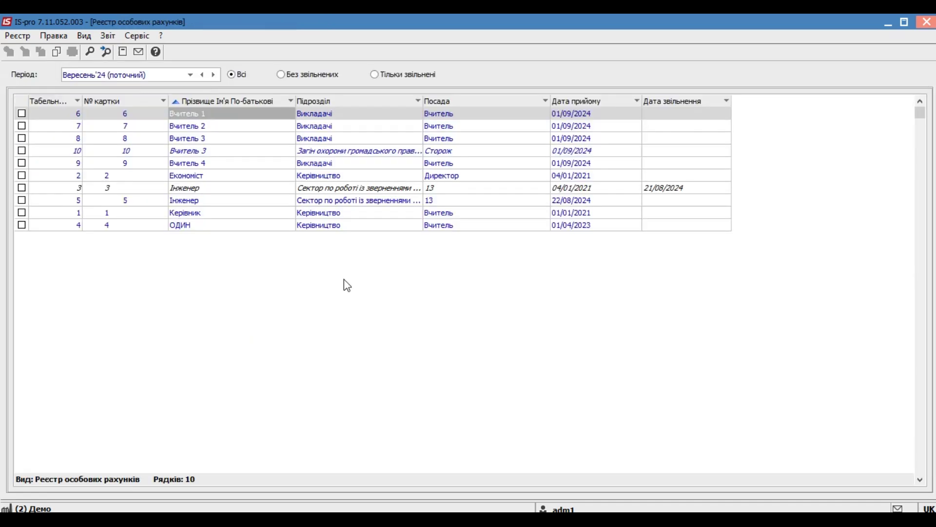
double_click(196, 140)
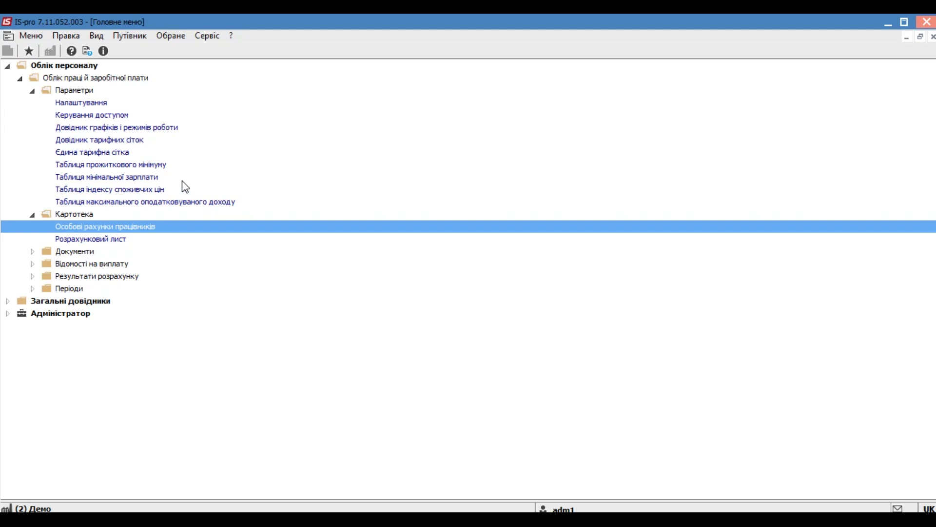
Step: View the Довідник тарифних сіток directory and open Єдина тарифна сітка to review the salary for each tariff grade
double_click(118, 140)
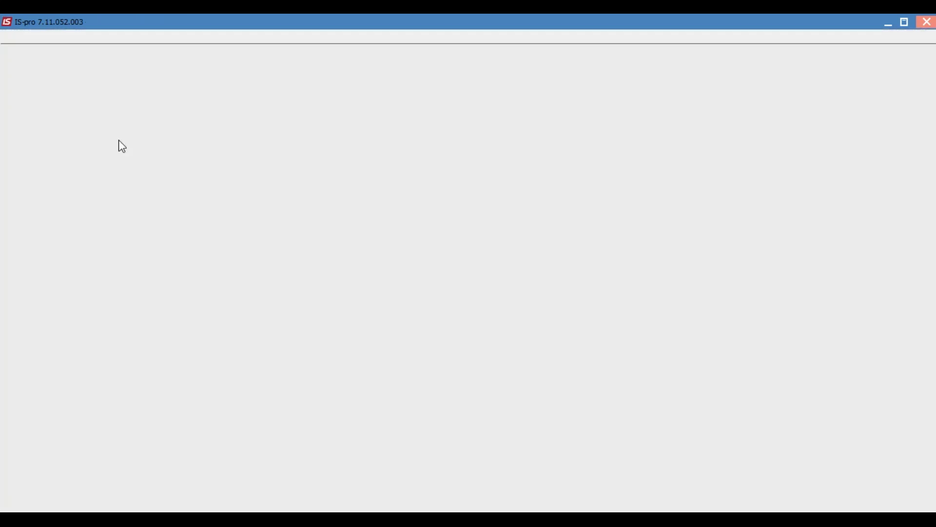
click(94, 153)
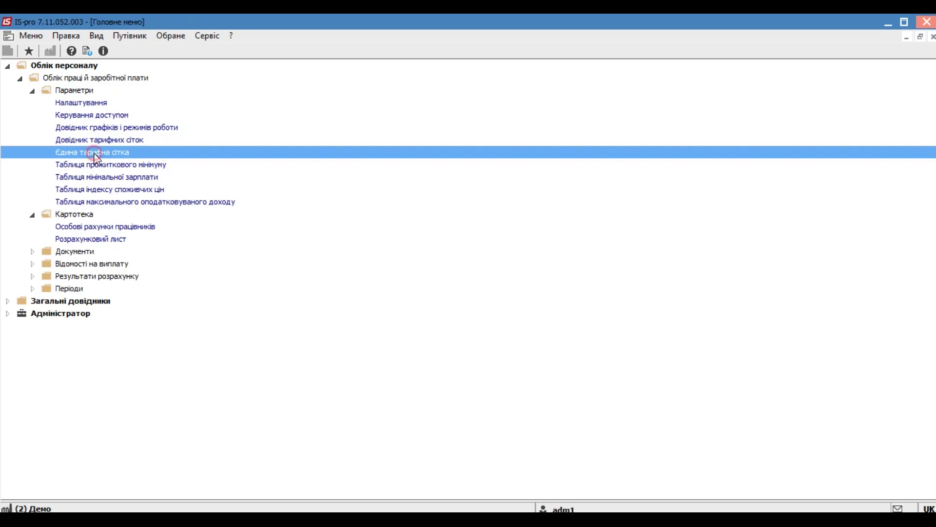
double_click(94, 152)
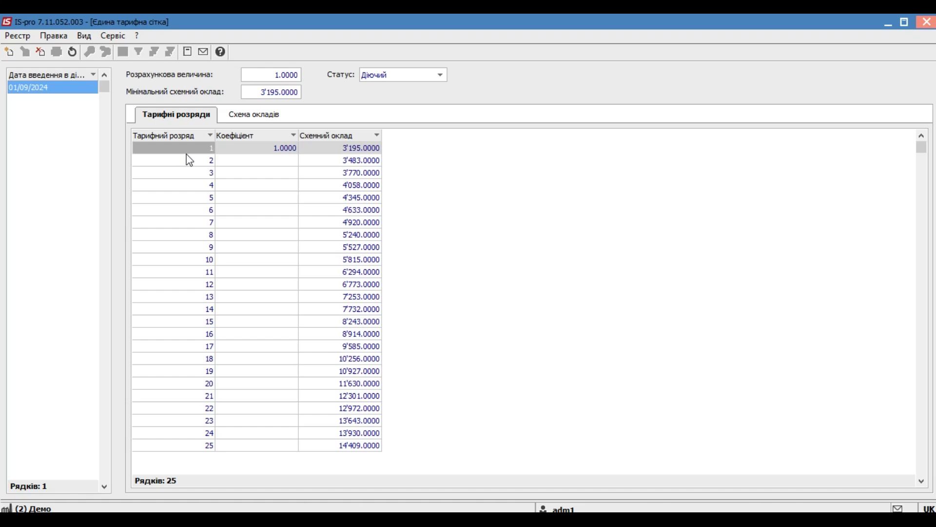
Step: Examine Схема окладів by position, qualification category, tariff grade, salary and Норма годин, and close the unified tariff grid
click(253, 114)
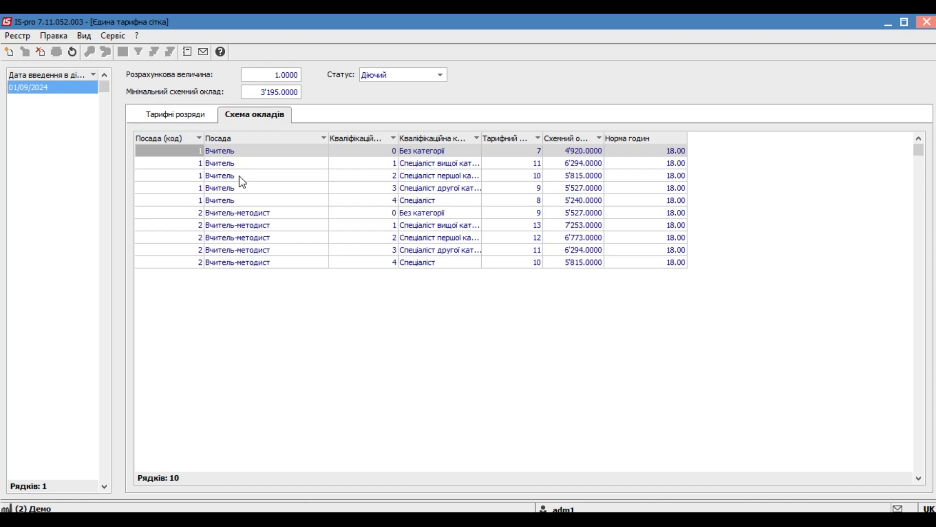
drag(240, 175, 365, 166)
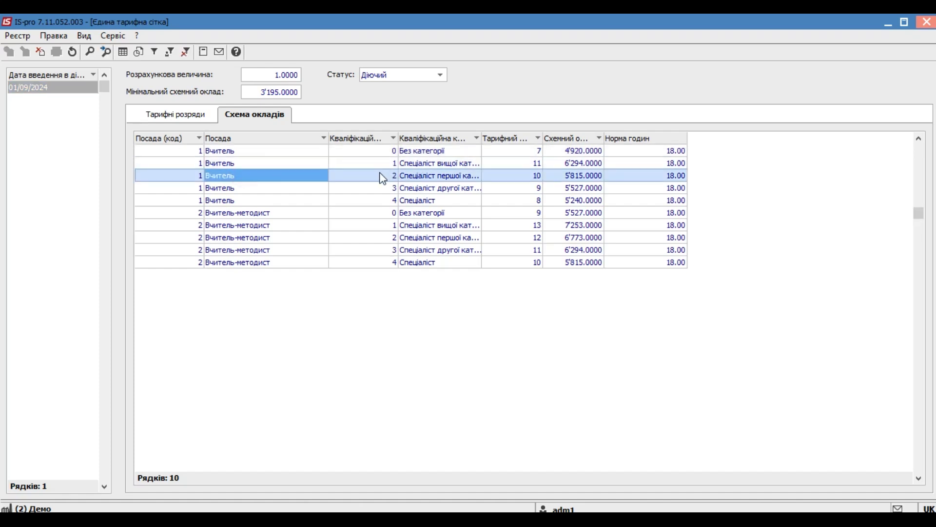
click(383, 175)
click(530, 168)
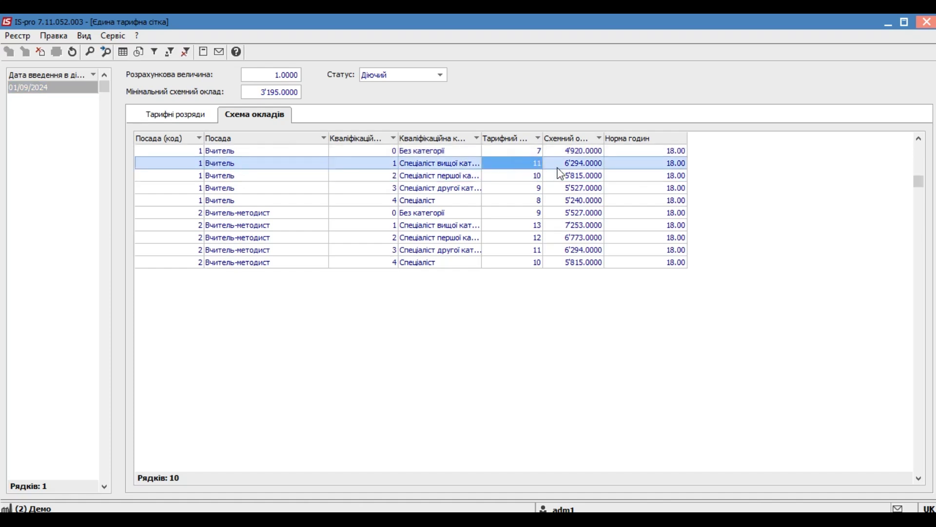
click(674, 168)
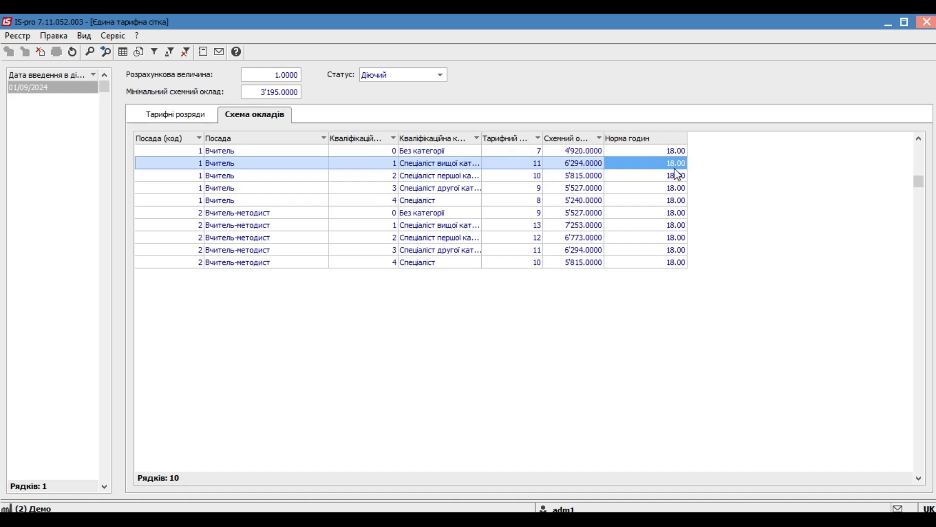
click(341, 199)
key(Escape)
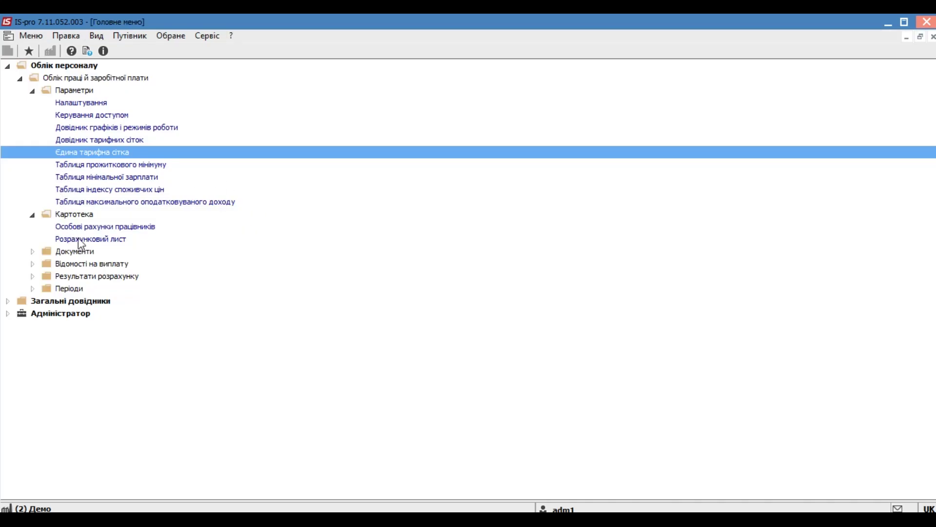
Step: Open the Тарифікація навчальних закладів catalogue from the Документи section
click(33, 252)
double_click(112, 302)
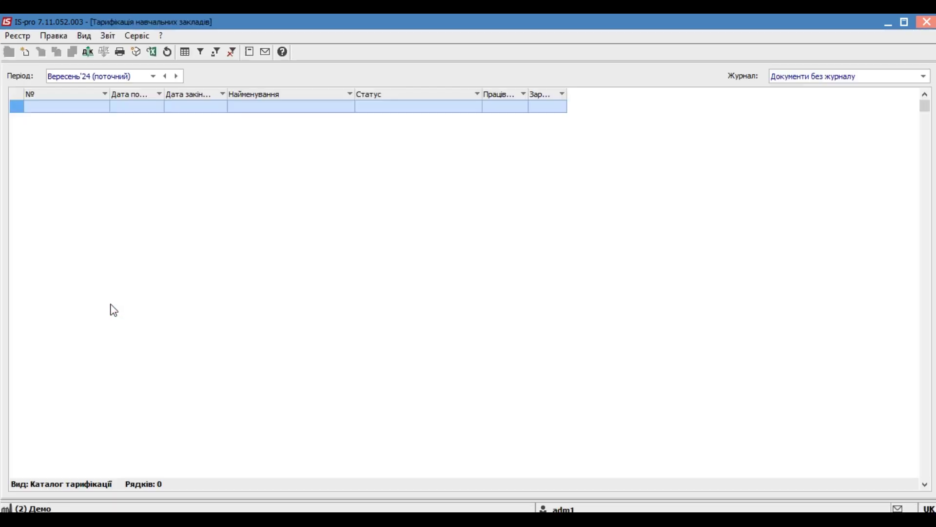
click(60, 110)
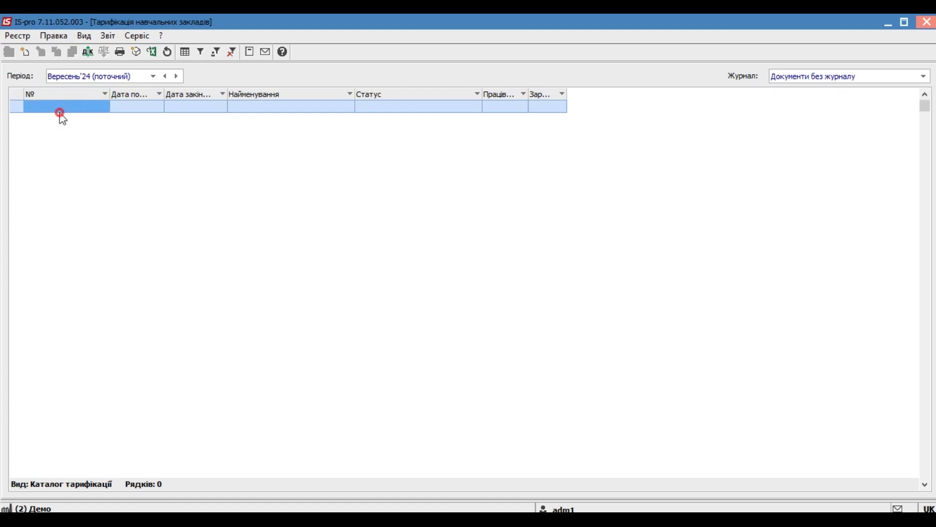
Step: Start a new tariffication document with number 1, start date 01/09/2024 and the name Тарифікація1, leaving the end date empty
click(26, 52)
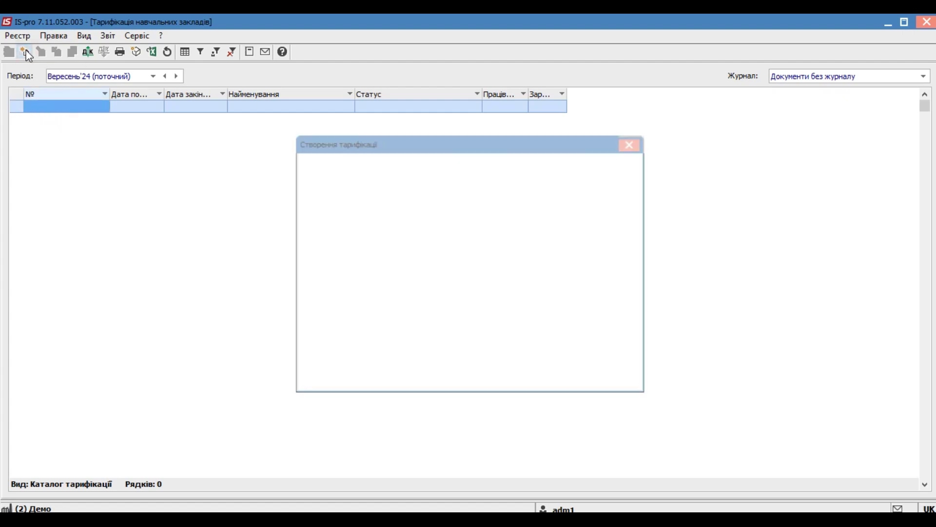
text(1)
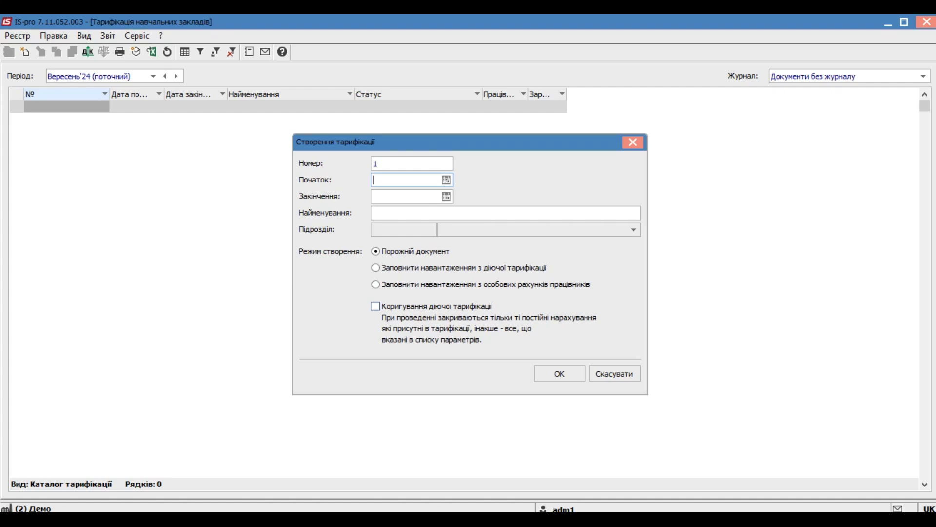
text(01/09/2024)
key(Tab)
click(440, 214)
text(Тарифікація 1)
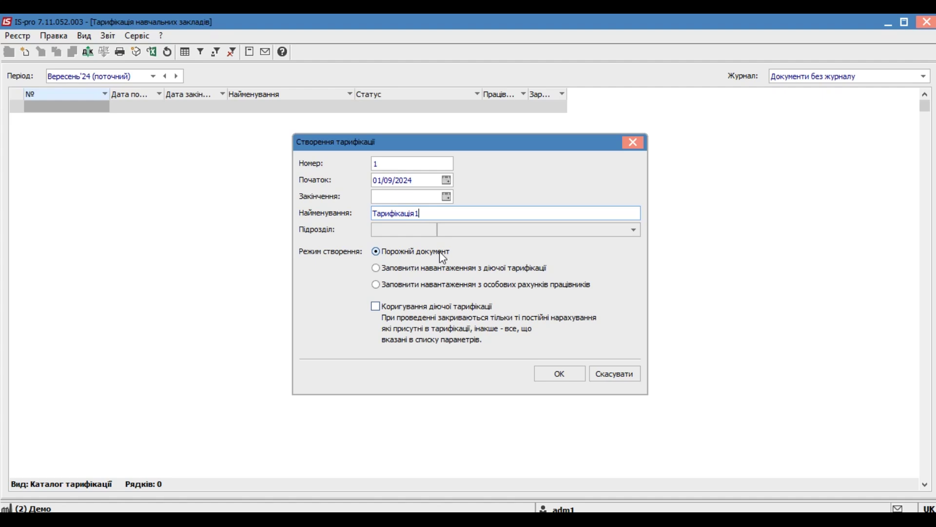
Step: Review the load-filling creation modes, choose Порожній документ and create the tariffication document
click(389, 269)
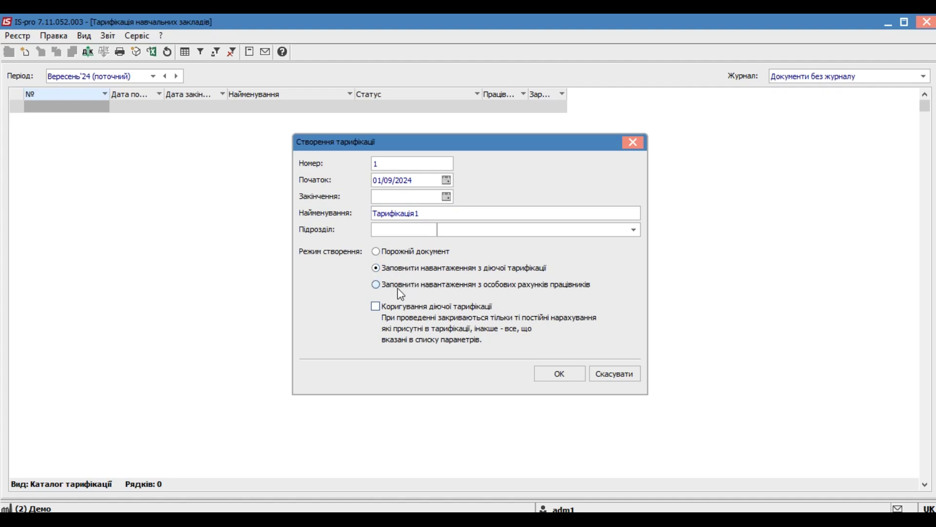
click(401, 285)
click(413, 250)
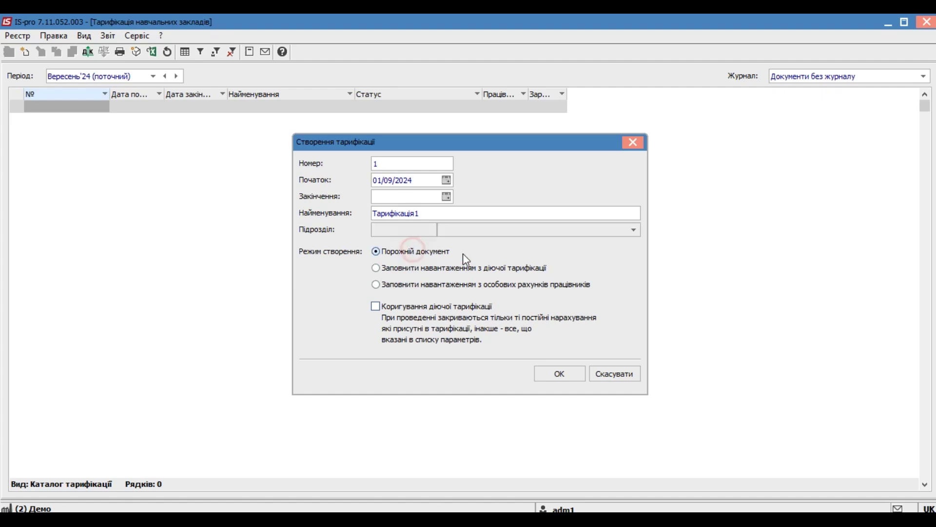
click(554, 375)
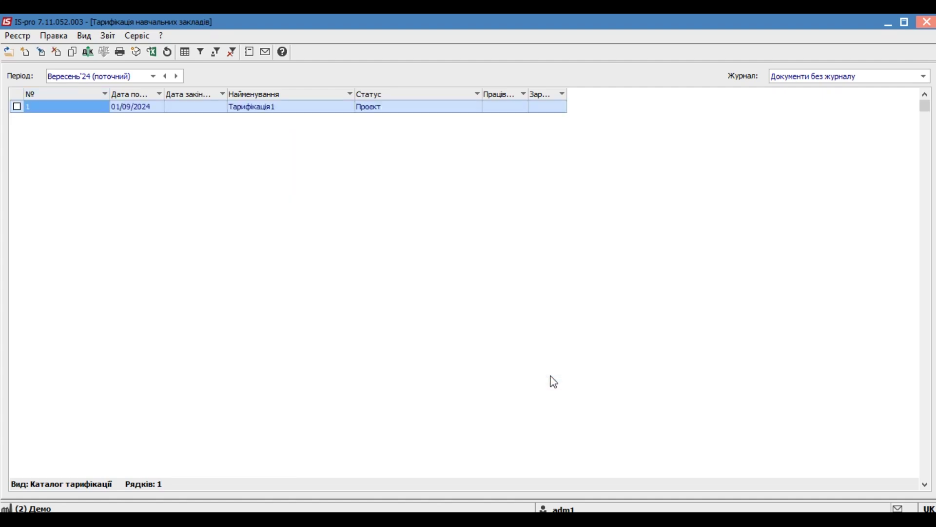
Step: Open the Тарифікація1 document and bring up its parameters
double_click(94, 107)
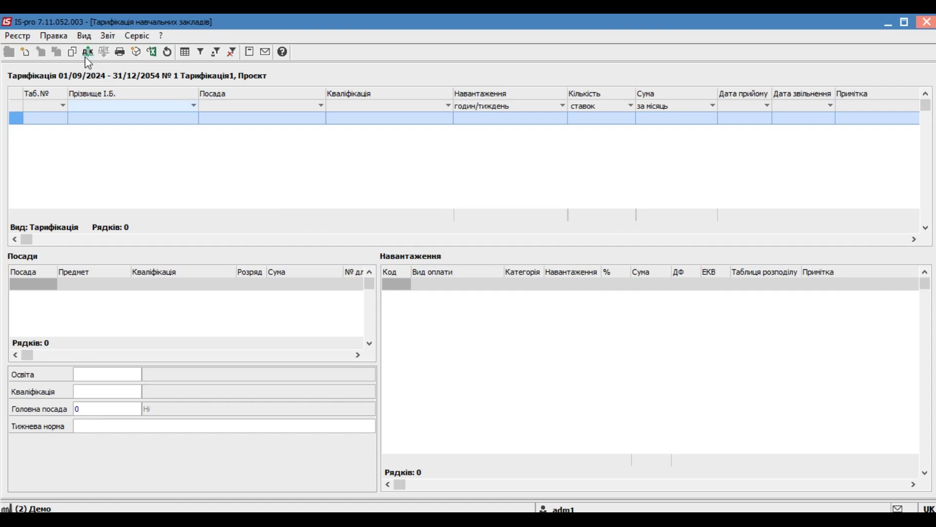
click(17, 36)
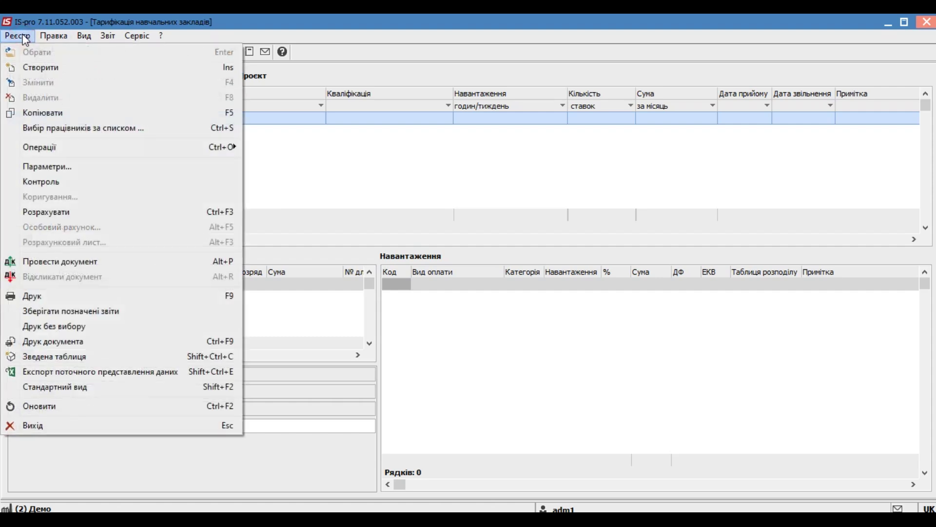
click(71, 165)
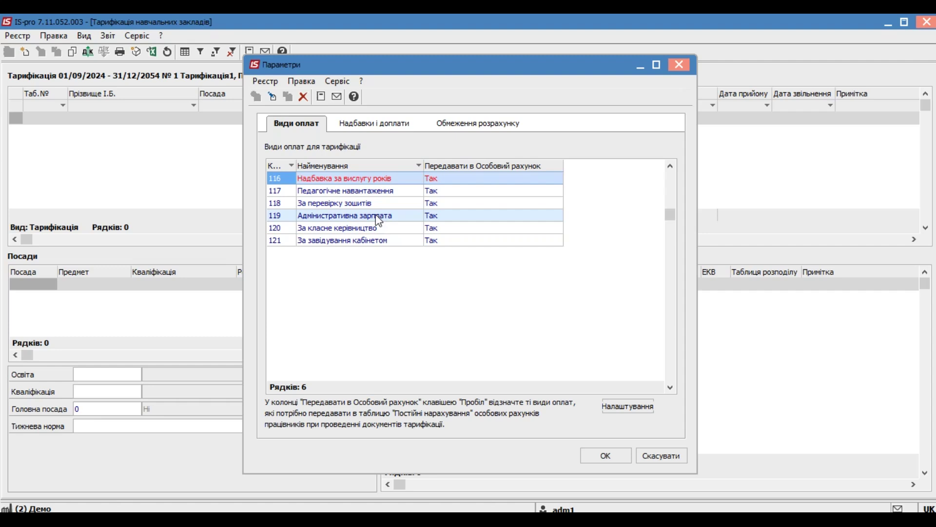
Step: Review the tariffication pay types, clear Передавати в Особовий рахунок for 120 За класне керівництво, and accept the parameters
click(379, 220)
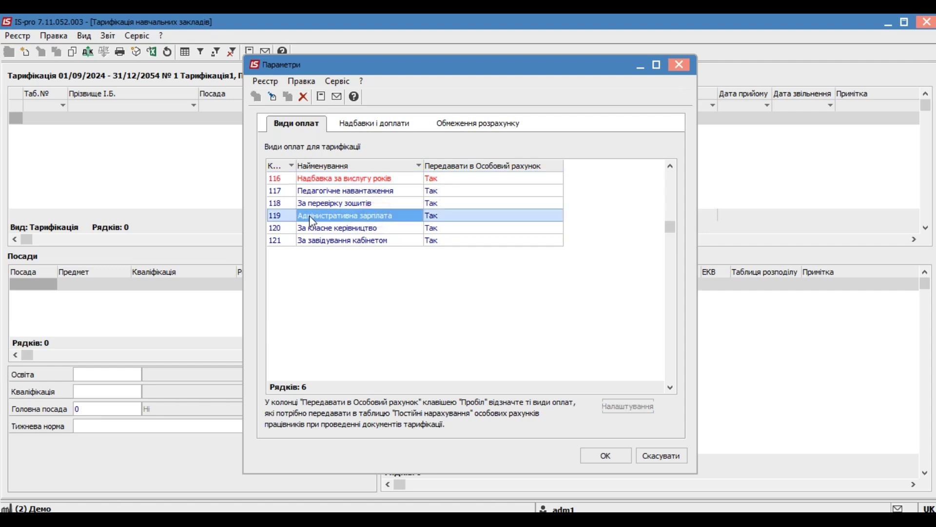
click(359, 230)
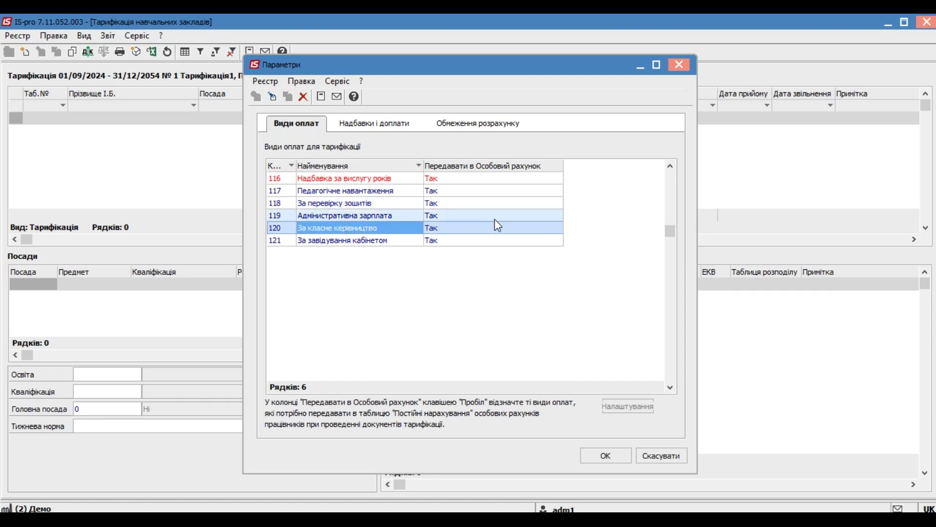
key(space)
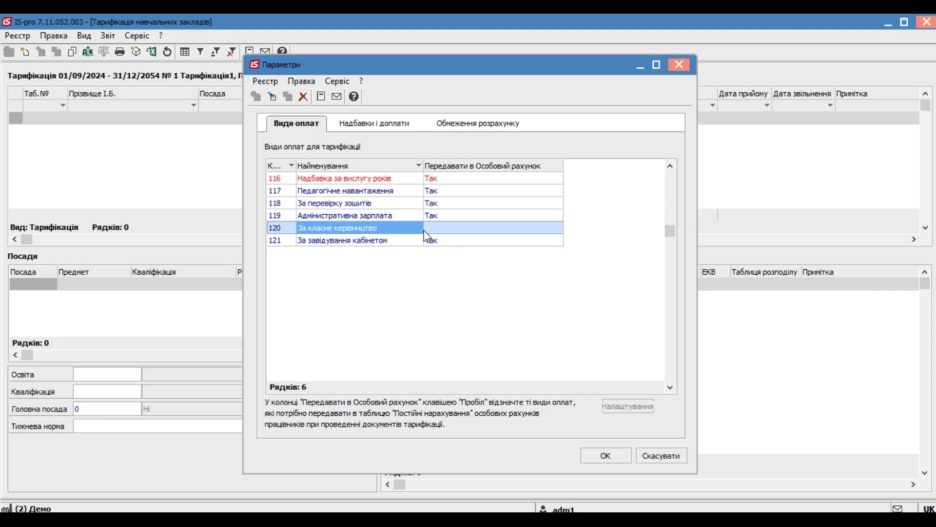
click(365, 214)
click(381, 228)
click(605, 456)
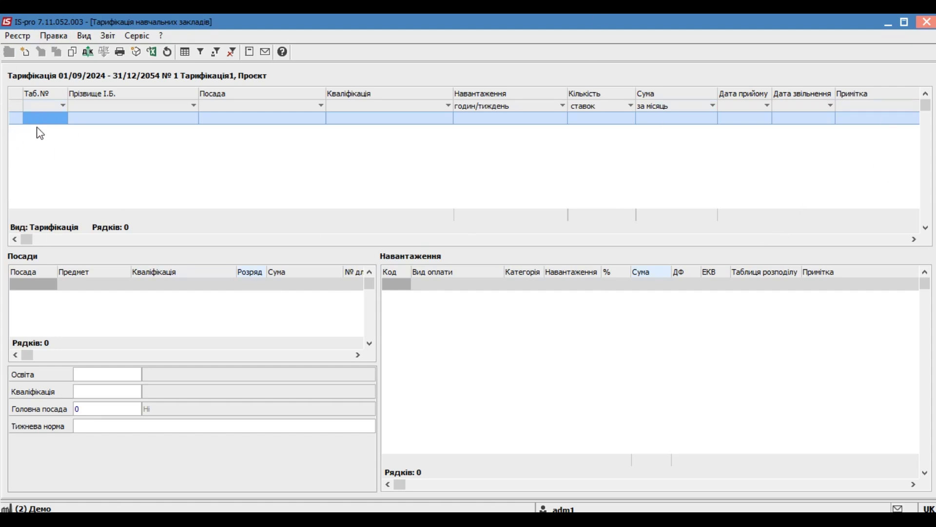
Step: Create a tariffication entry for employee Вчитель 1 and check the filled-in qualification and length of service
click(25, 52)
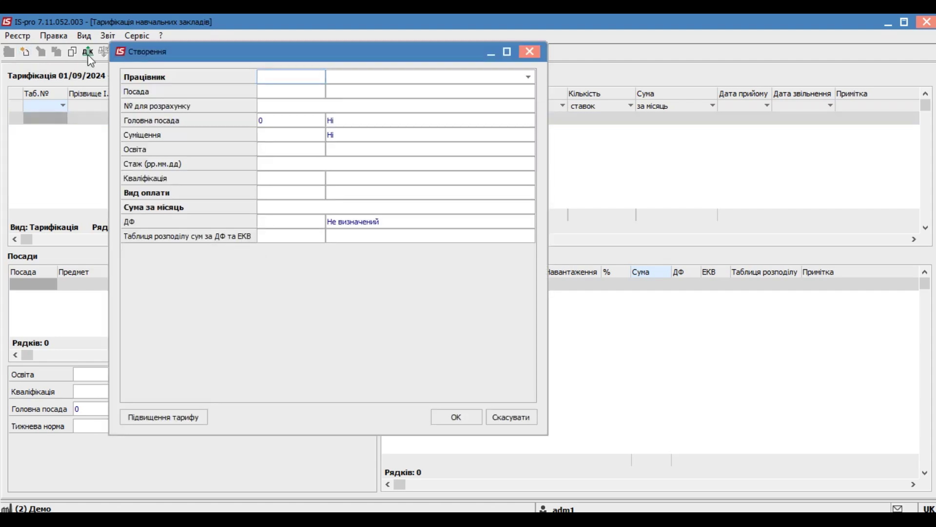
click(528, 76)
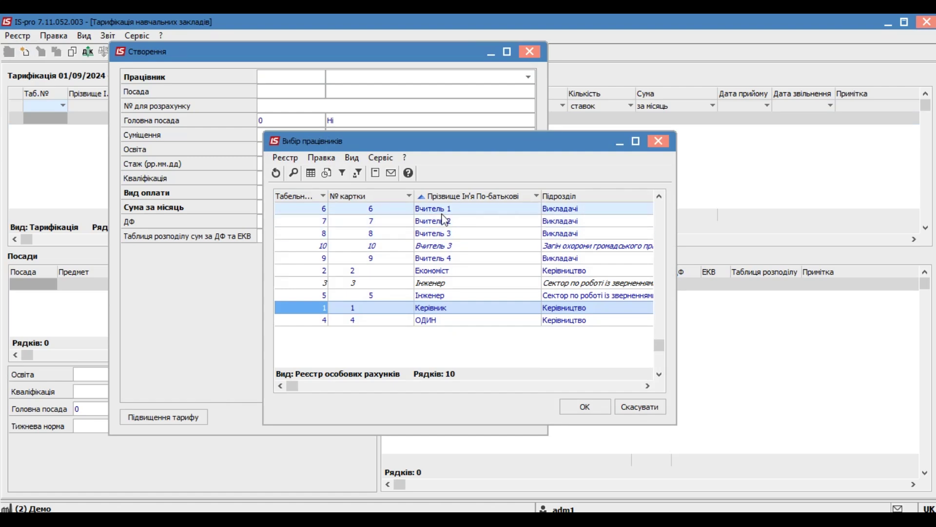
double_click(444, 213)
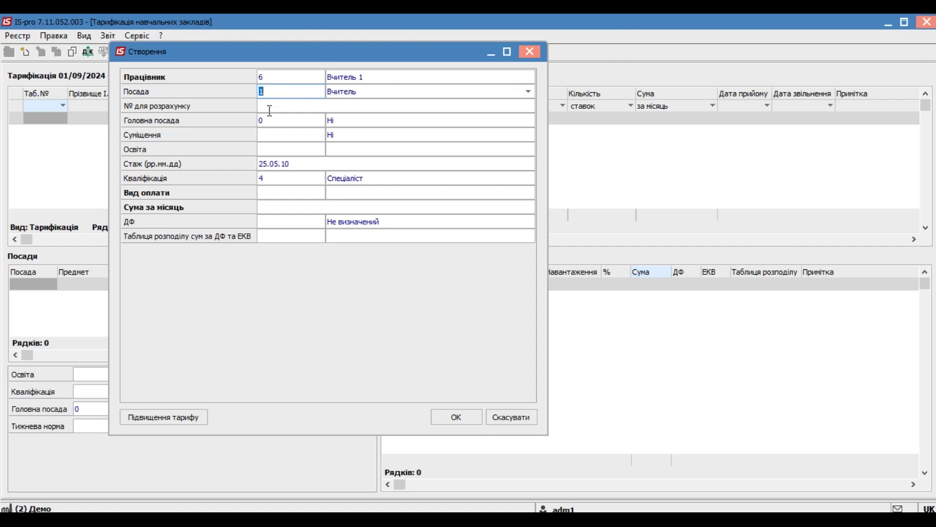
click(269, 190)
click(275, 177)
click(289, 165)
Step: Assign pay type 117 Педагогічне навантаження to the teacher's entry
click(282, 191)
click(528, 194)
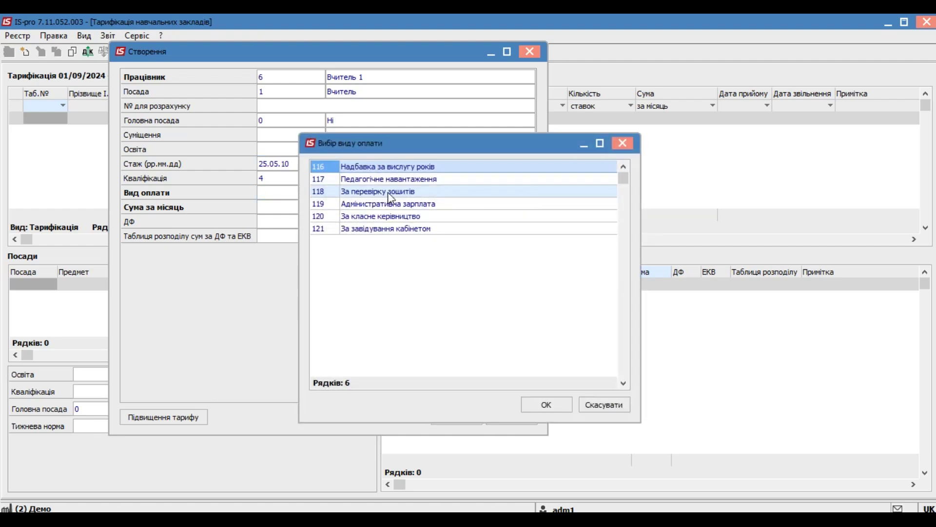
click(324, 180)
click(540, 404)
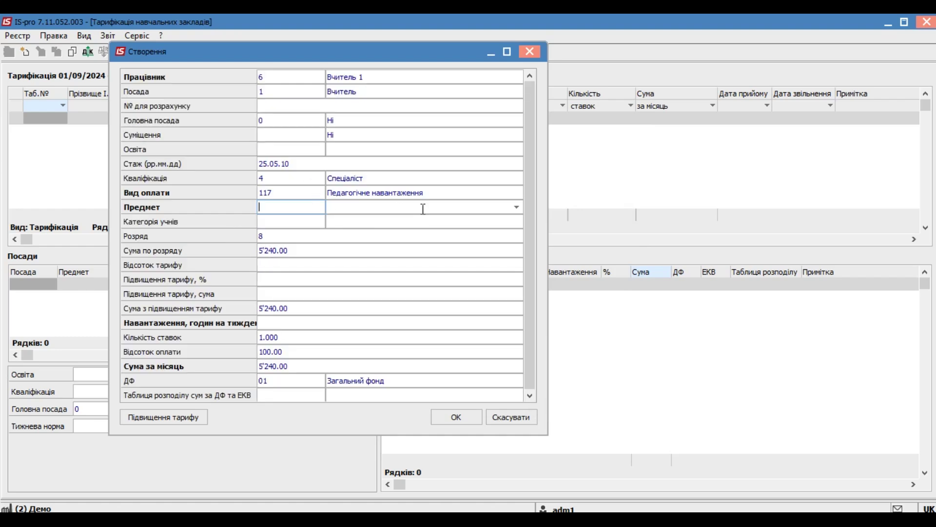
Step: Set the subject to Українська мова and the pupil category to I-IV класи
click(516, 208)
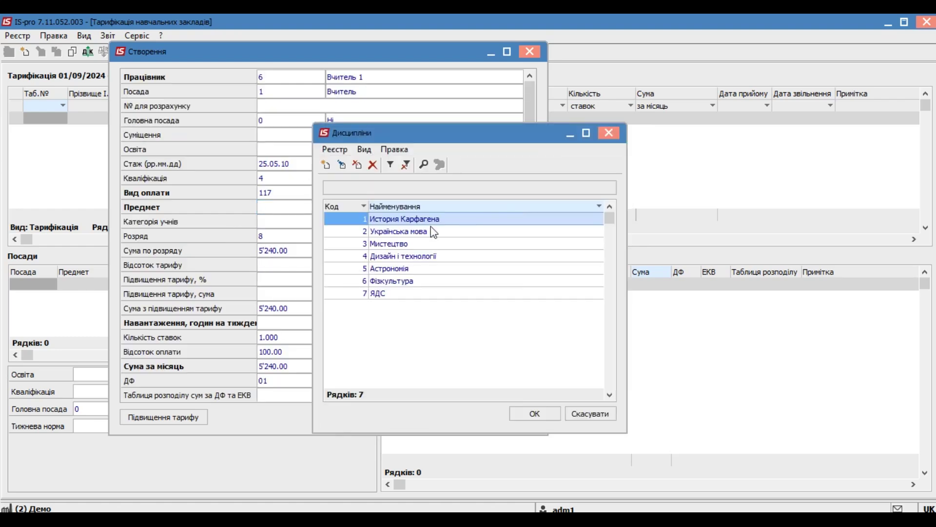
double_click(398, 232)
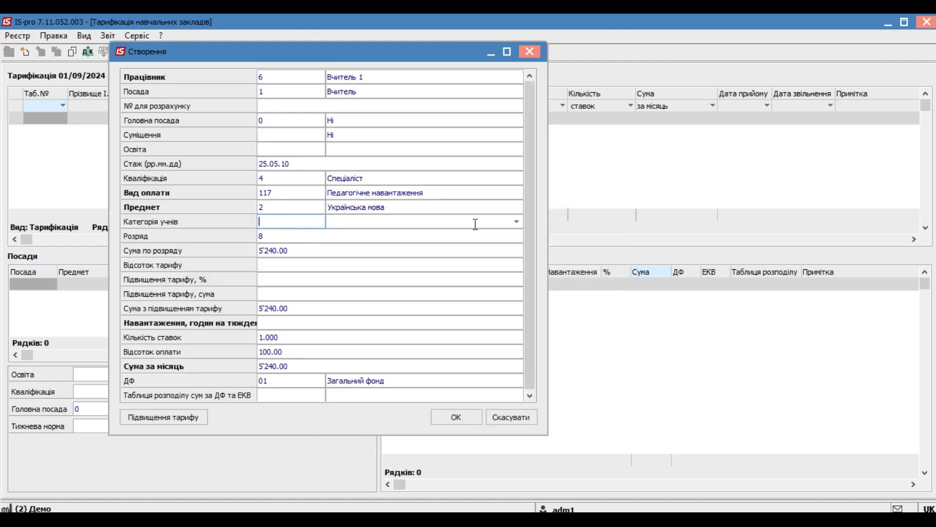
click(520, 222)
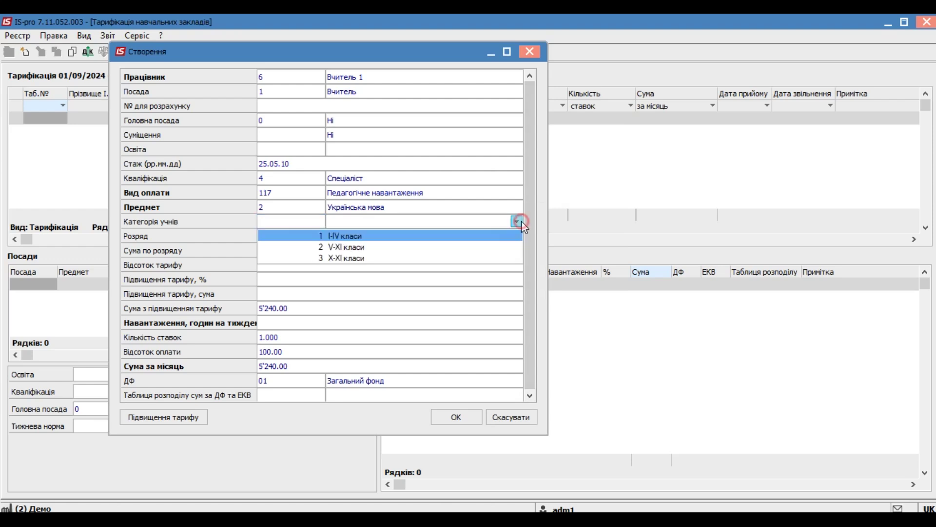
click(334, 236)
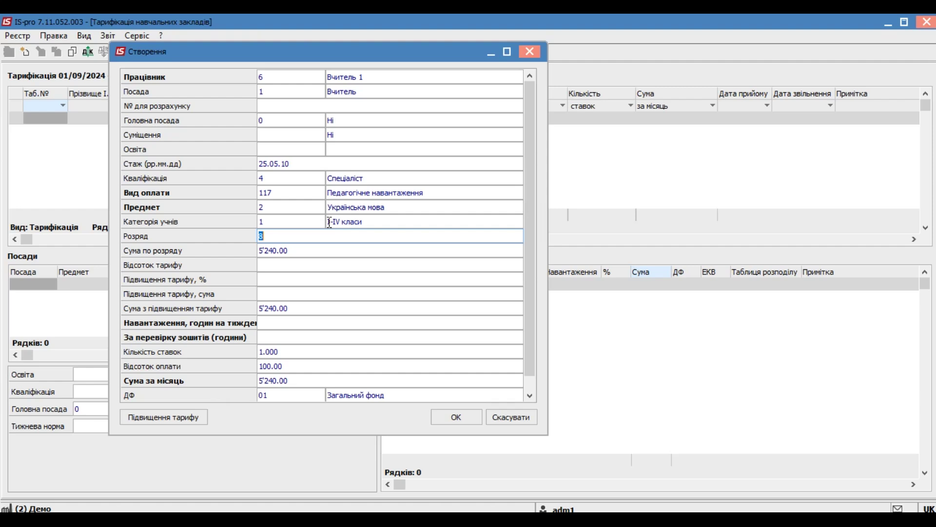
Step: Check the grade and tariff fields, and apply the 10% tariff increase to the teacher's position
click(300, 253)
click(270, 241)
click(301, 250)
click(271, 265)
click(273, 282)
click(171, 419)
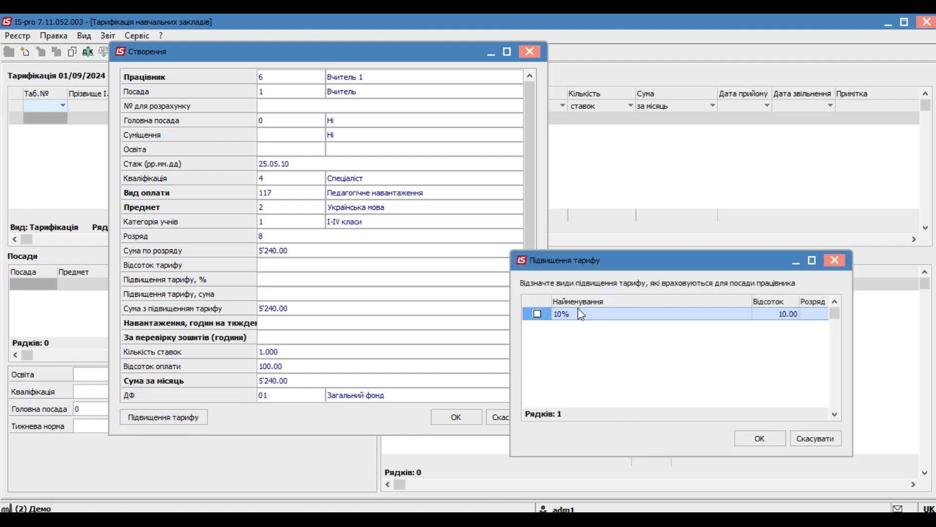
click(537, 314)
click(759, 437)
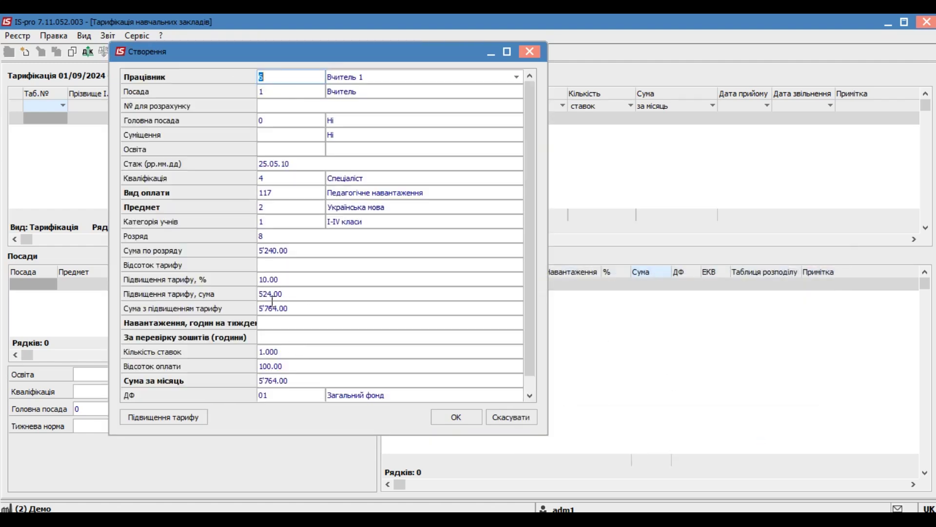
Step: Review the grade amount, the tariff increase percentage and sum, and the amount including the increase
click(289, 251)
click(276, 280)
click(290, 294)
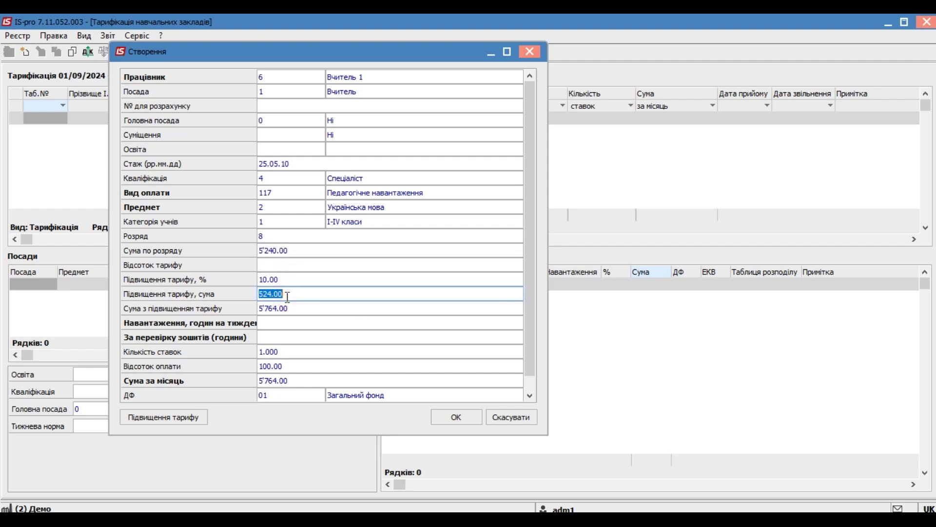
click(284, 309)
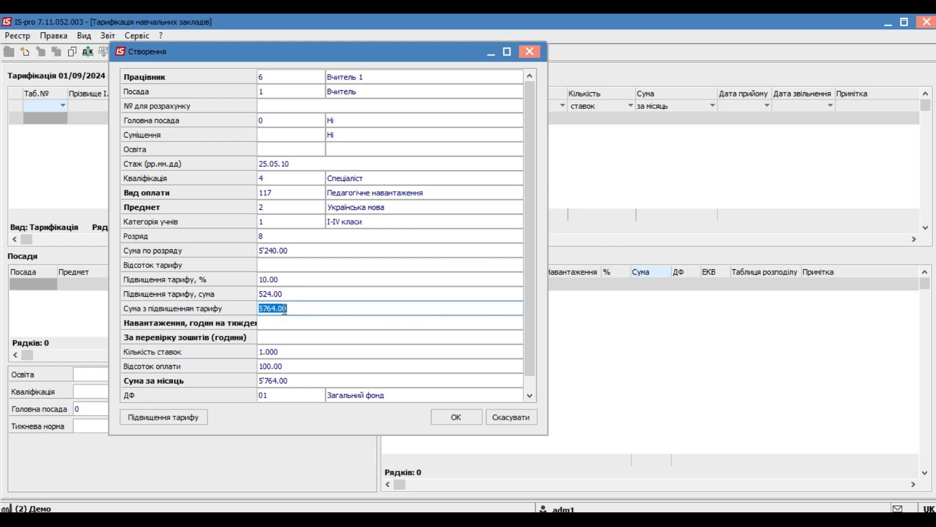
Step: Set the weekly load to 18 hours and the notebook-checking load to 6 hours
click(274, 321)
text(18)
key(Return)
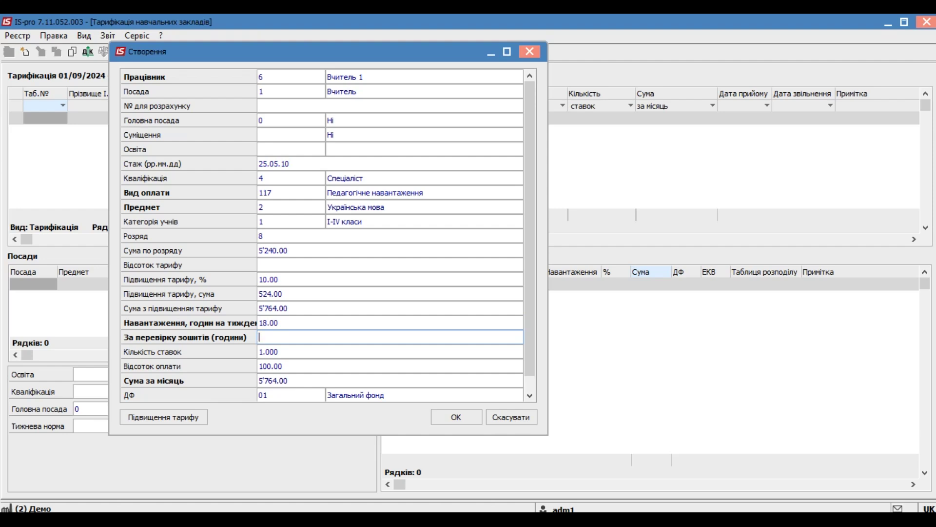
key(Return)
click(285, 339)
click(284, 351)
Step: Try weekly loads of 8 and 20 hours to compare the number of rates and the monthly sum
click(274, 323)
text(8)
key(Return)
key(Return)
click(288, 381)
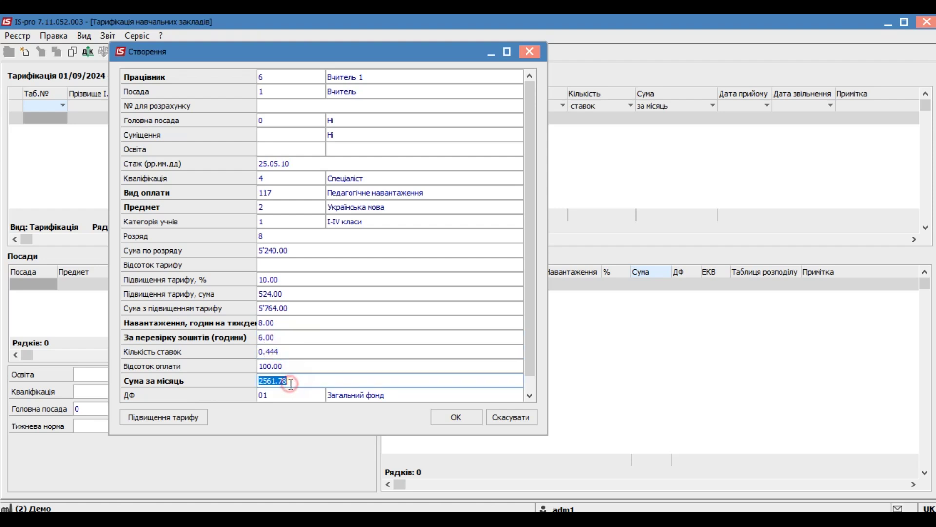
click(284, 322)
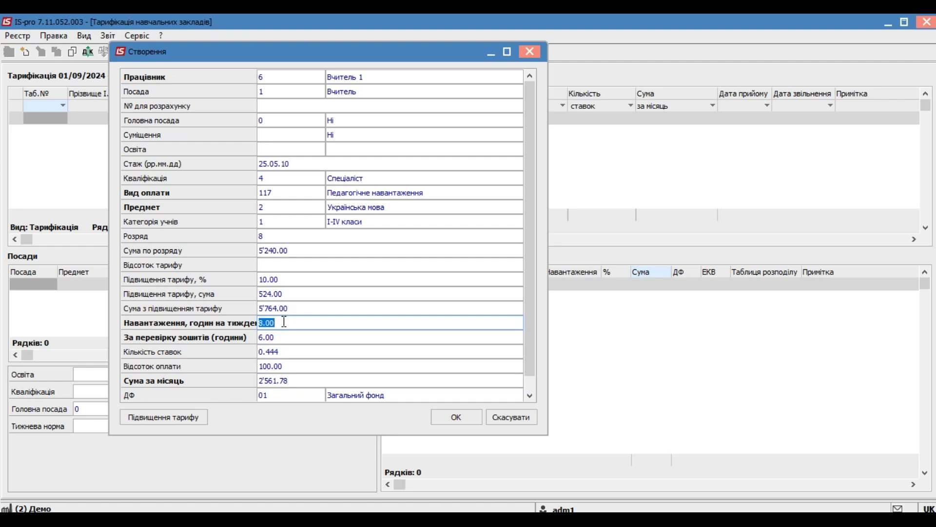
text(20)
key(Return)
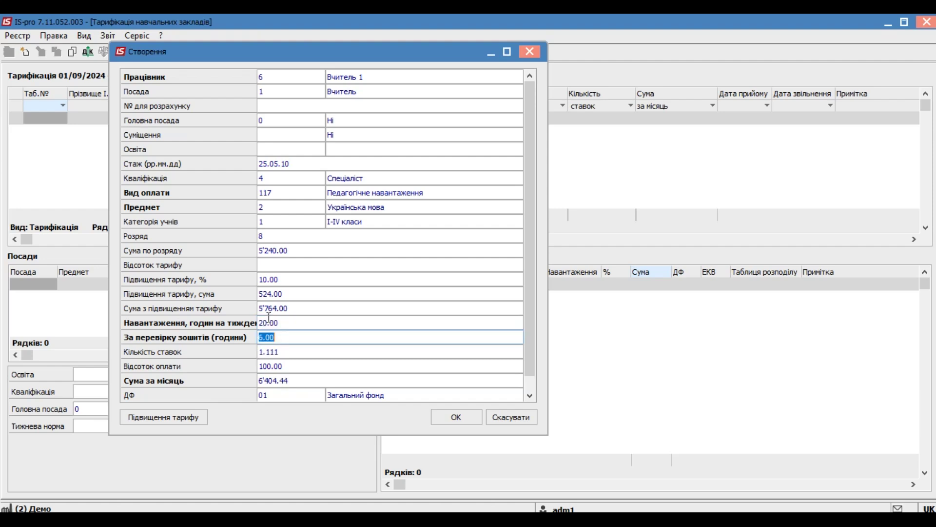
key(Return)
Step: Set the weekly load to 18 hours and check the monthly sum
click(284, 322)
text(18)
key(Return)
click(297, 379)
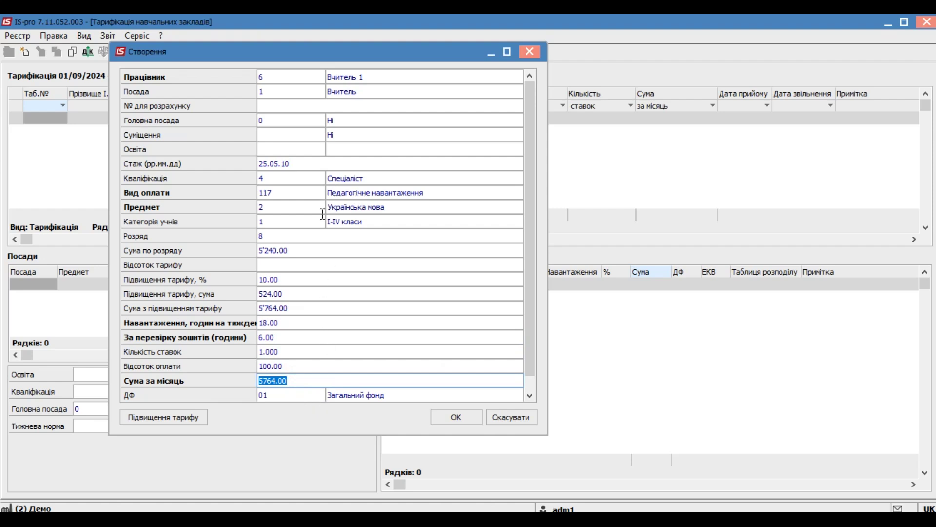
Step: Review the filled-in entry, confirm 01 Загальний фонд as the funding source, and save the entry
click(337, 92)
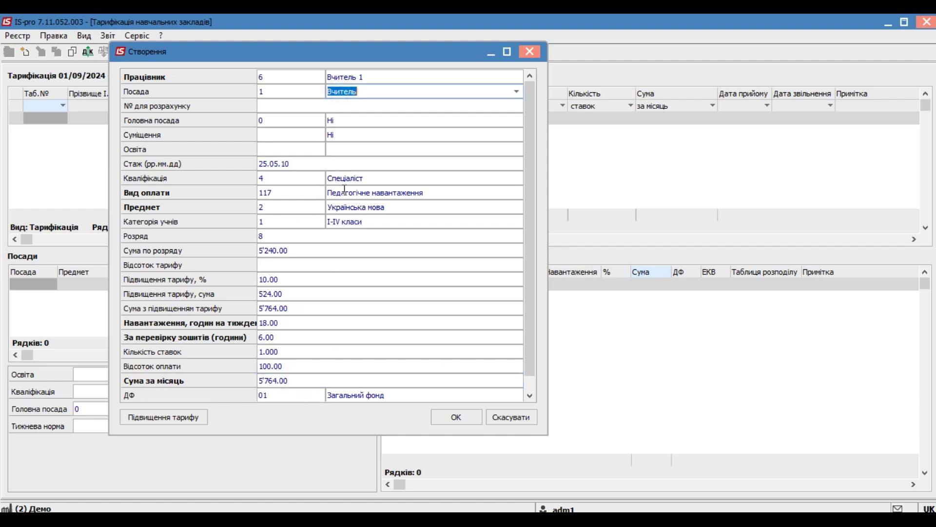
click(306, 208)
click(307, 221)
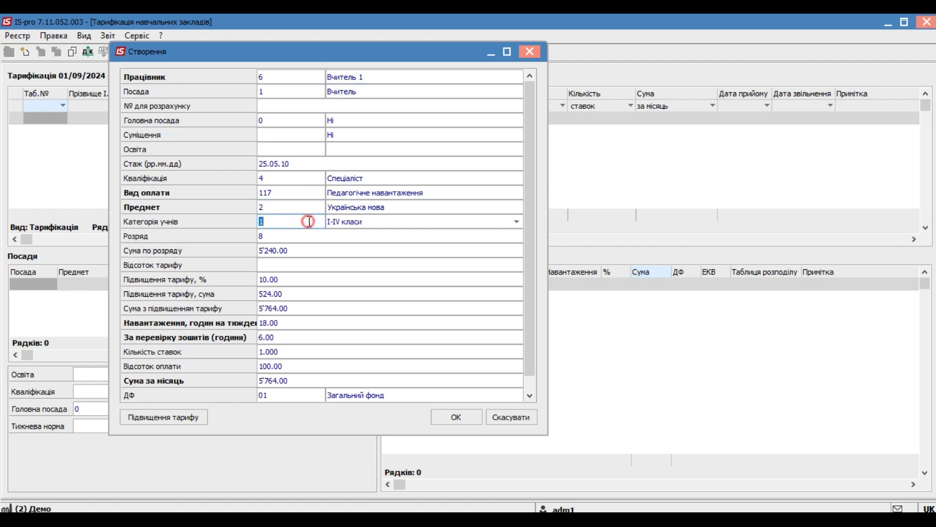
click(365, 226)
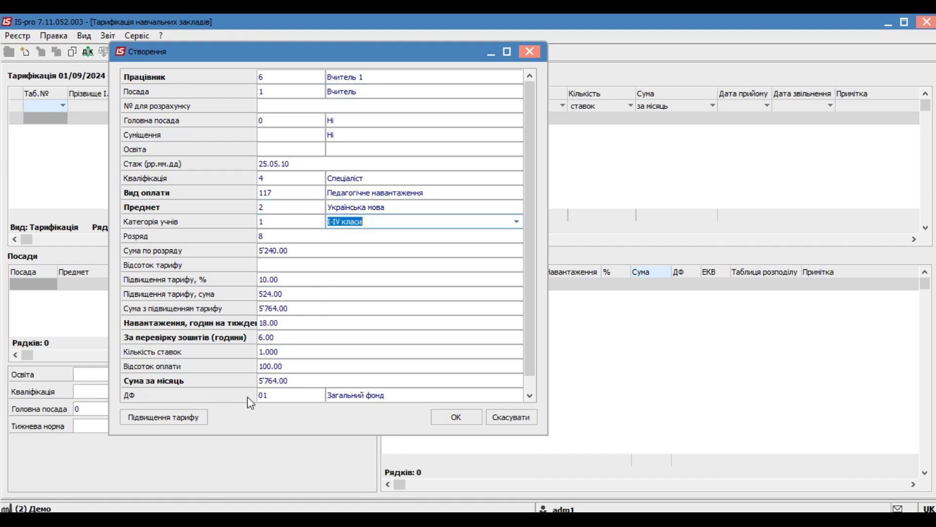
click(482, 396)
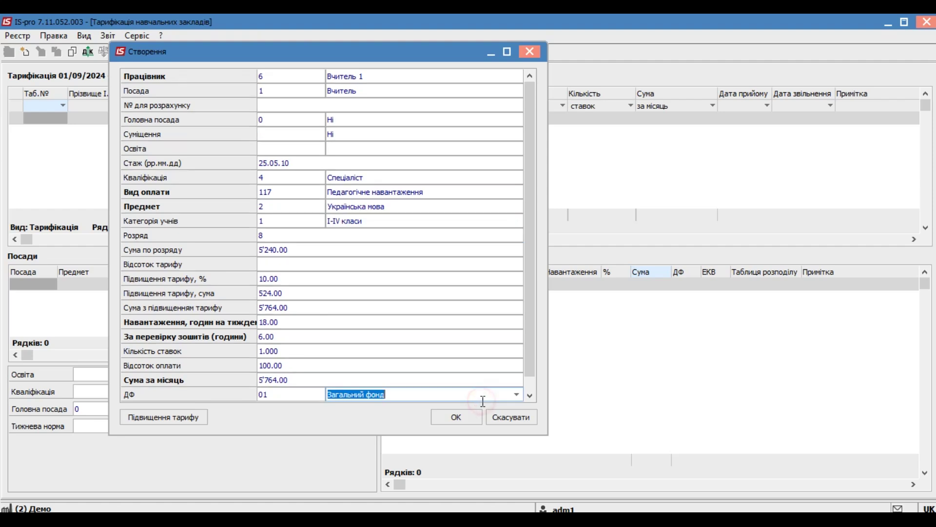
click(516, 395)
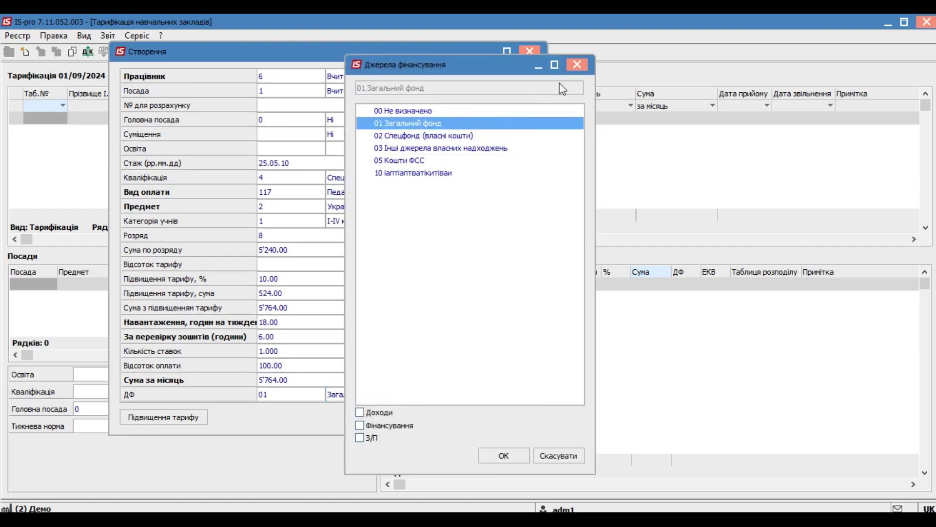
click(505, 456)
click(452, 418)
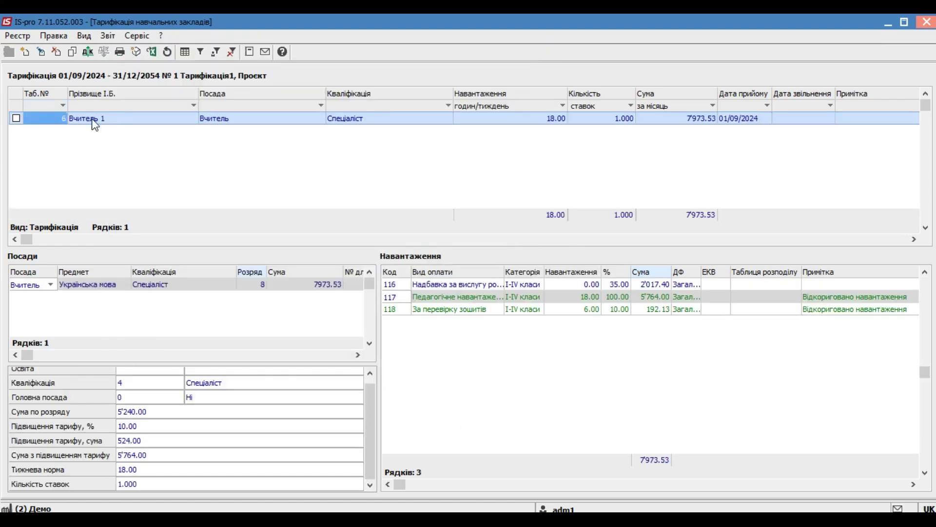
Step: Check the position and subject of Вчитель 1, and narrow the Кваліфікація and Сума columns of the positions table
click(28, 288)
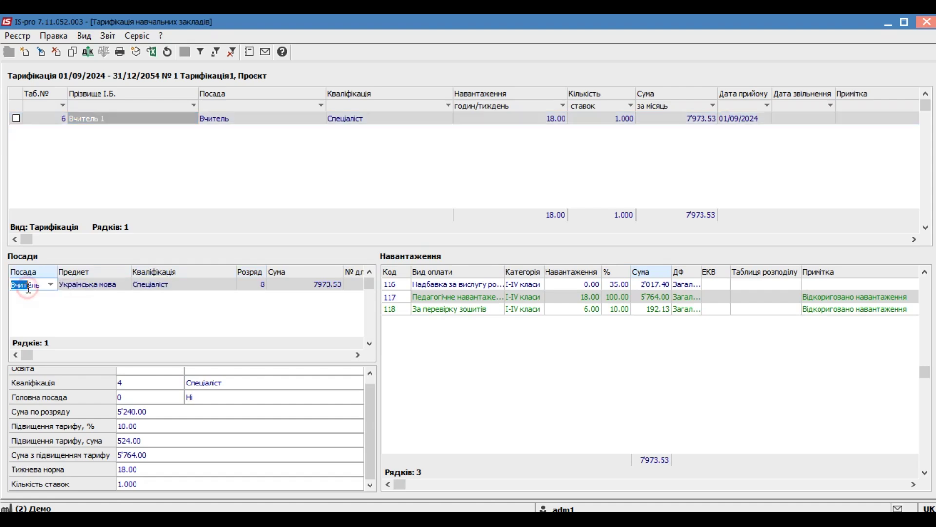
click(96, 287)
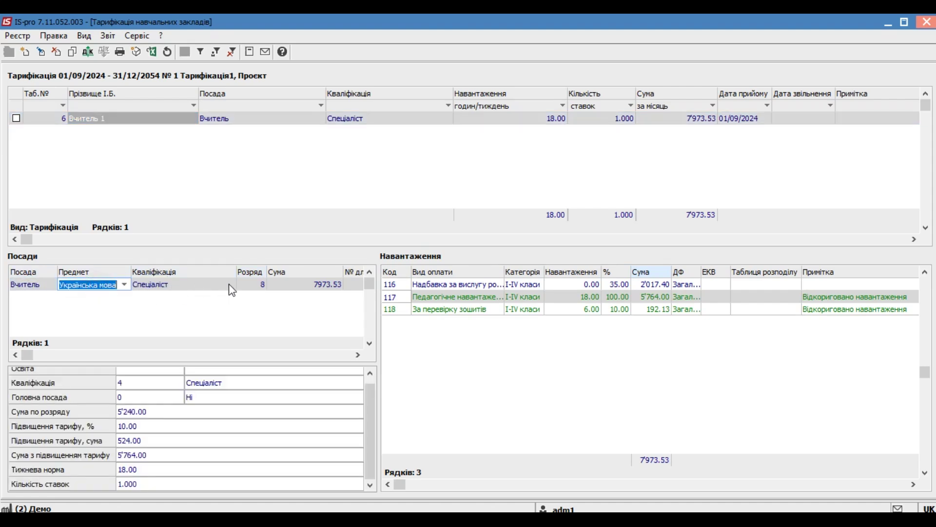
drag(237, 272, 210, 272)
drag(319, 270, 286, 269)
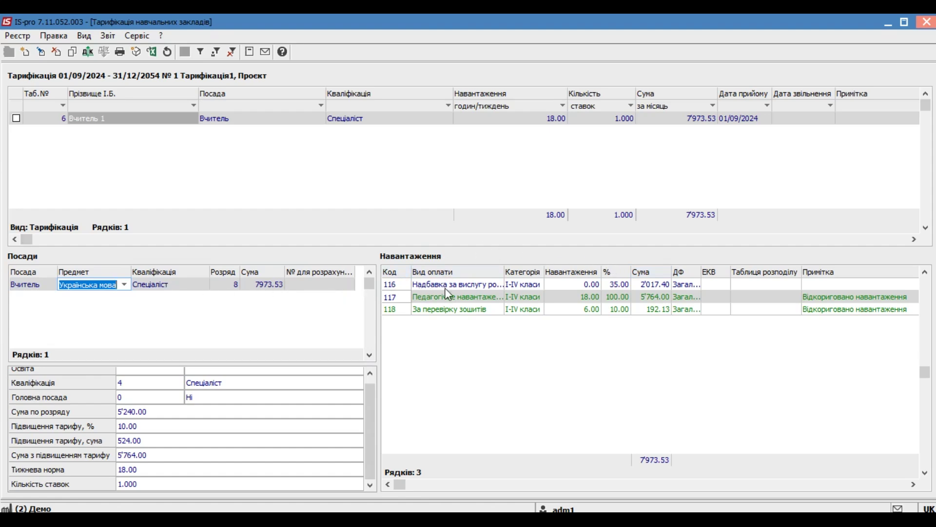
Step: Examine the hours, percentages and sums of the teaching load, notebook-checking and length-of-service allowance lines
click(465, 298)
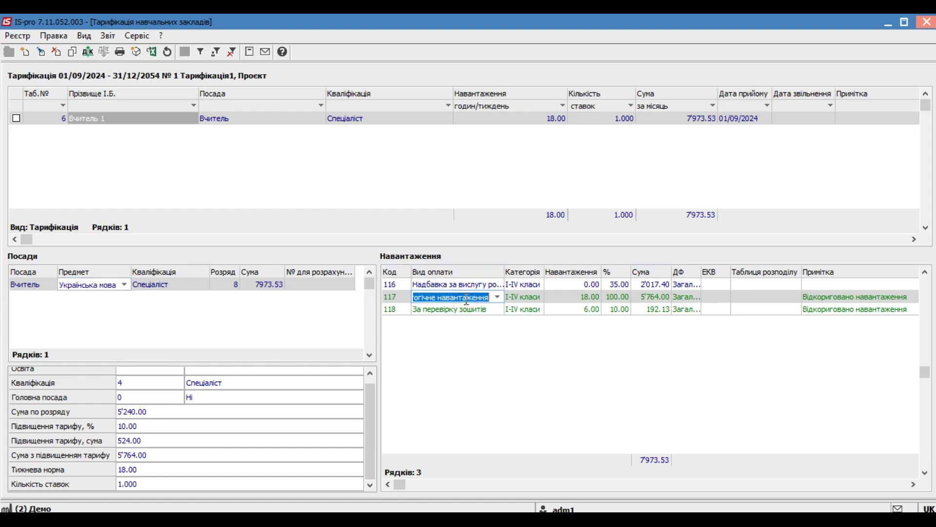
click(591, 298)
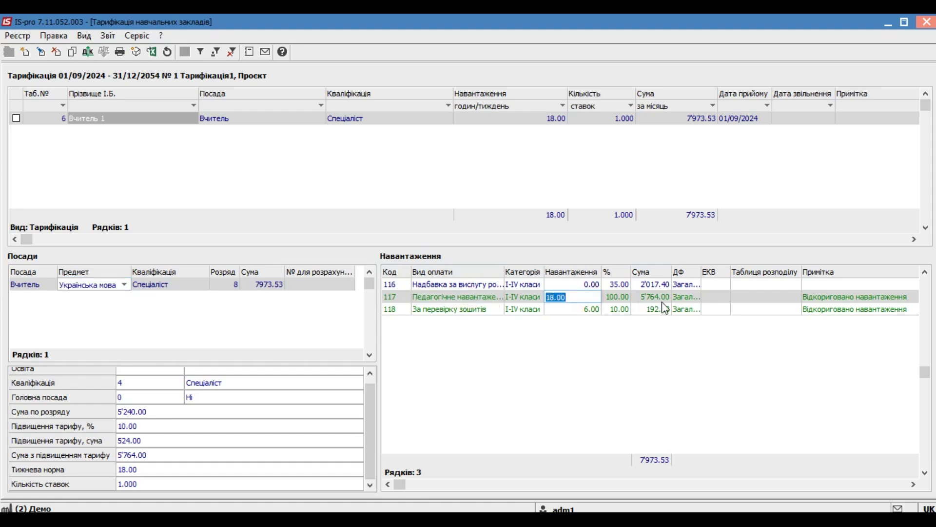
key(Tab)
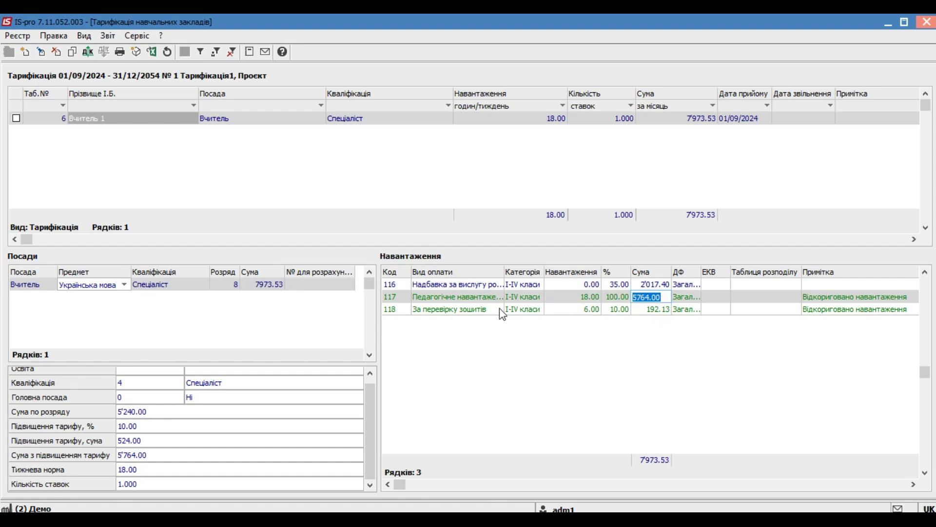
click(415, 312)
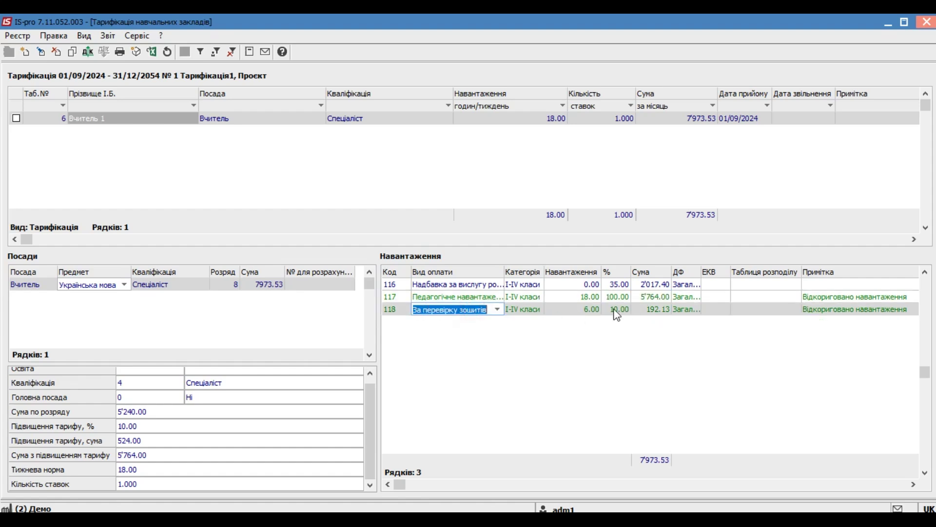
click(585, 310)
click(624, 314)
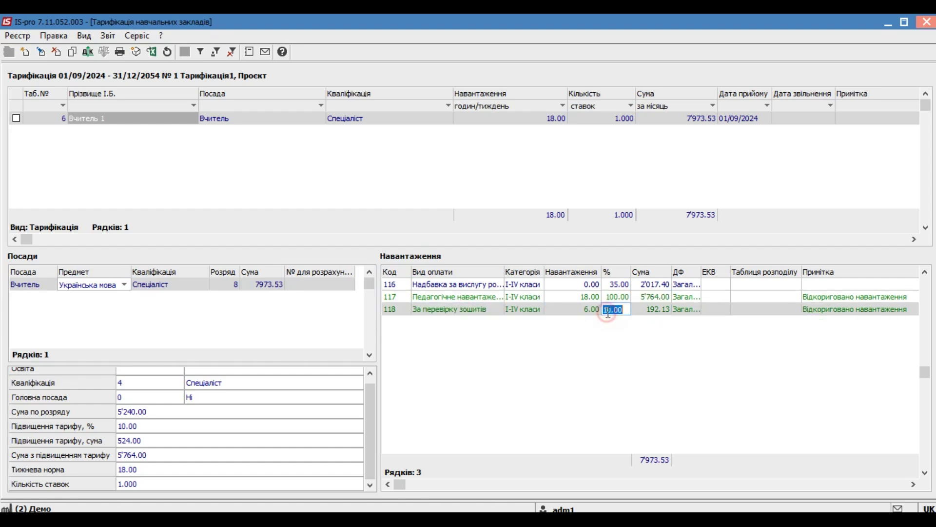
click(651, 313)
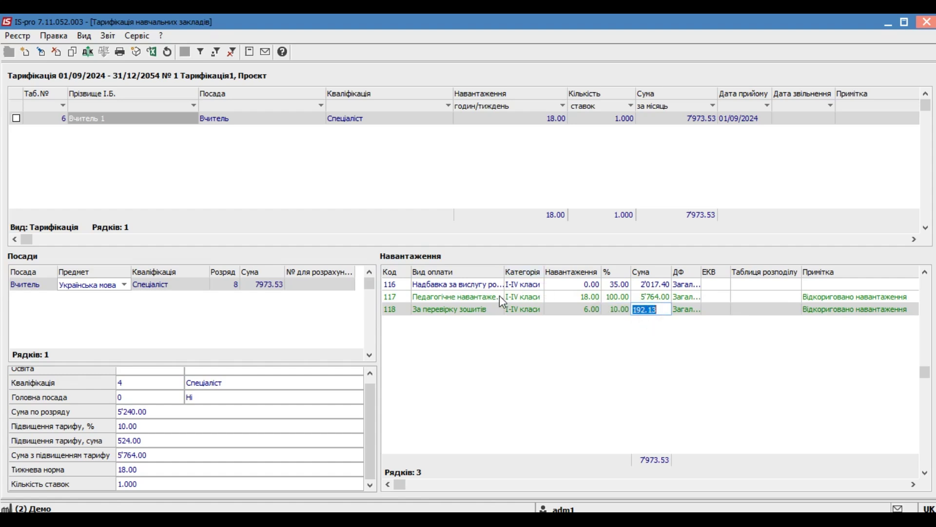
click(476, 285)
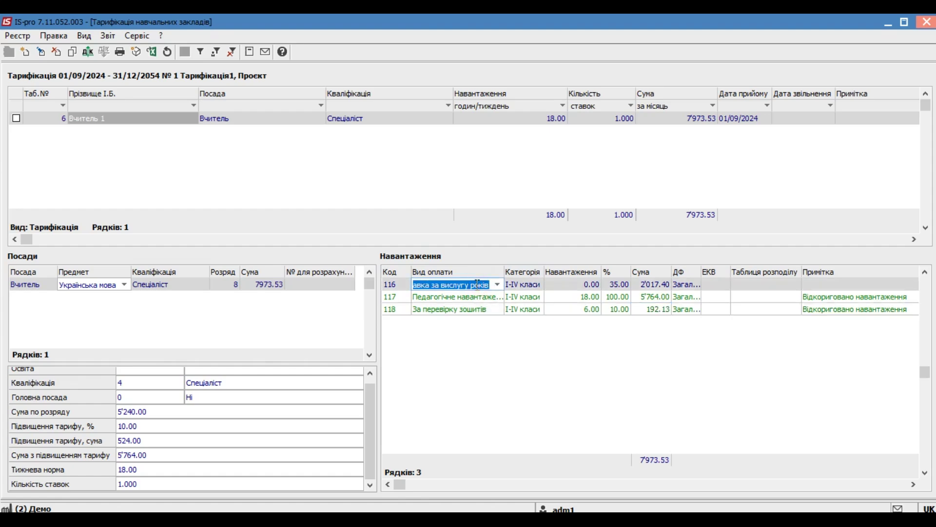
click(617, 284)
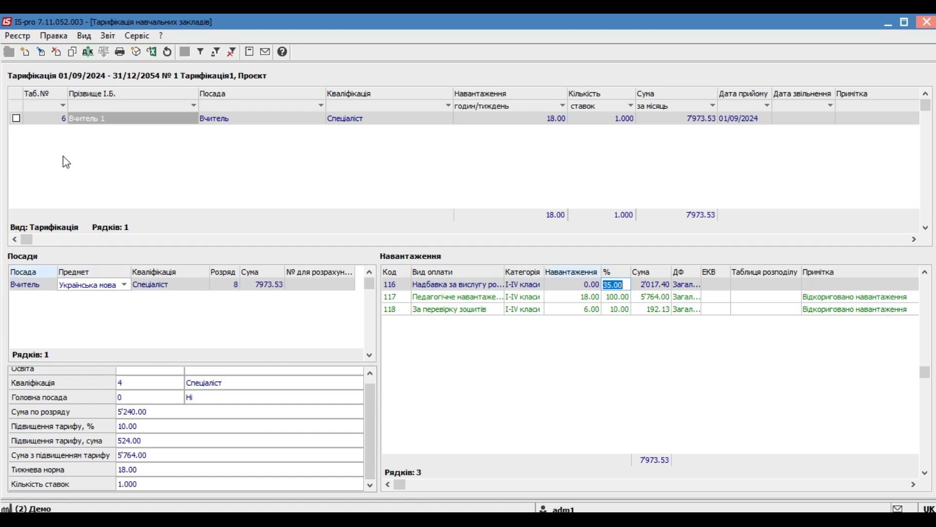
Step: Start a new position entry for Вчитель 1 with the position Вчитель and the qualification Спеціаліст
click(86, 119)
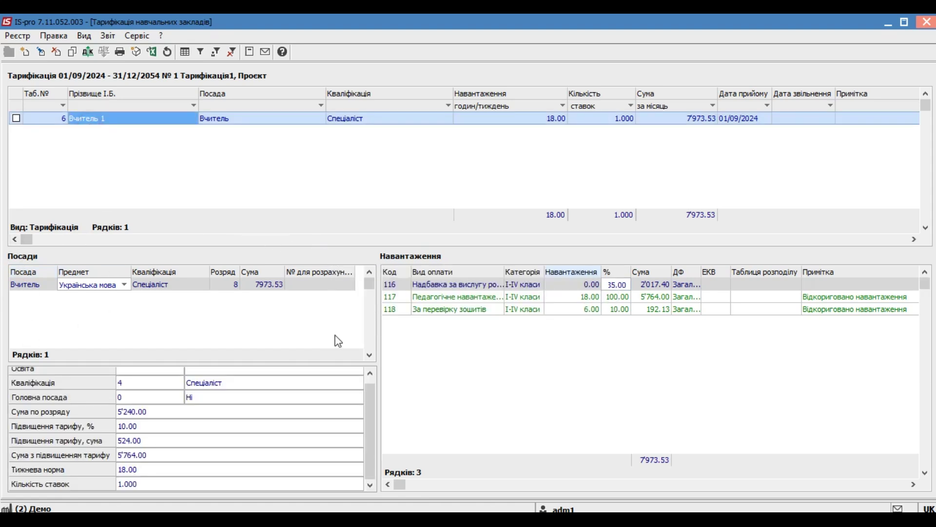
click(40, 301)
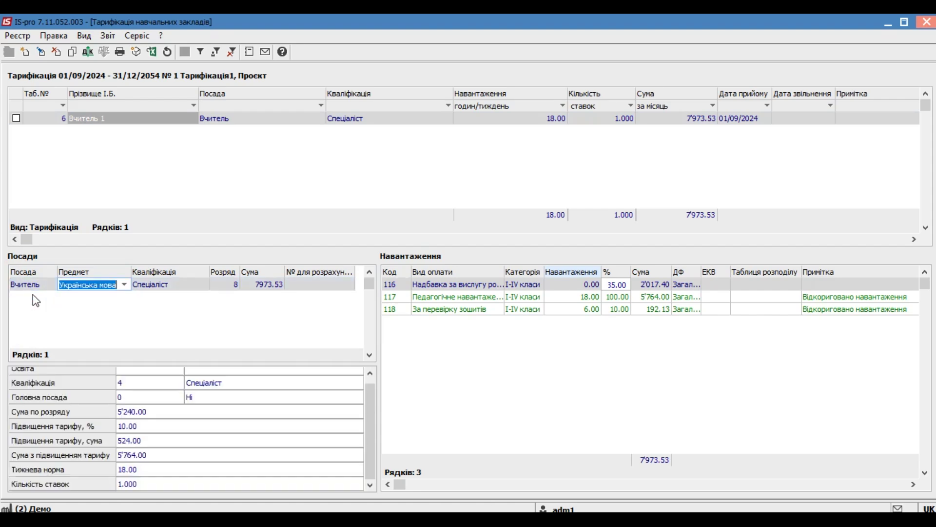
click(27, 50)
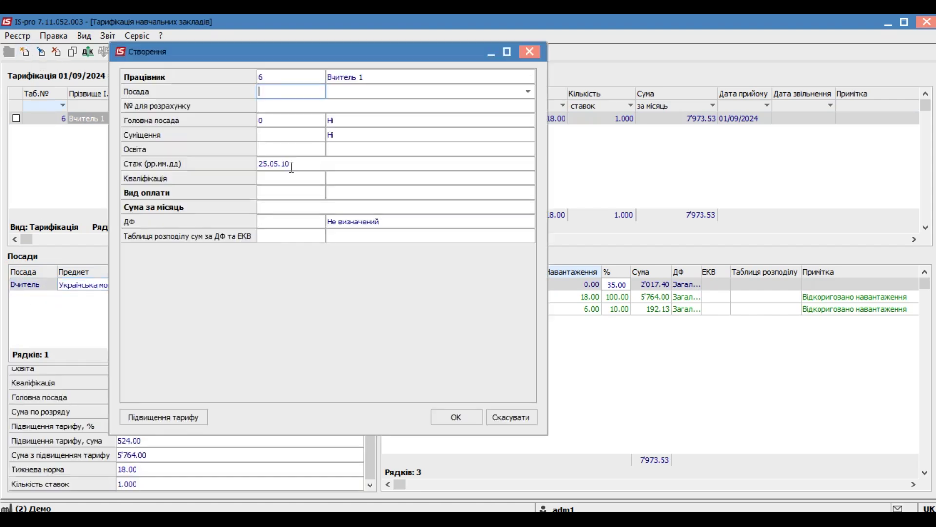
click(529, 91)
click(422, 223)
click(563, 395)
click(285, 177)
click(529, 178)
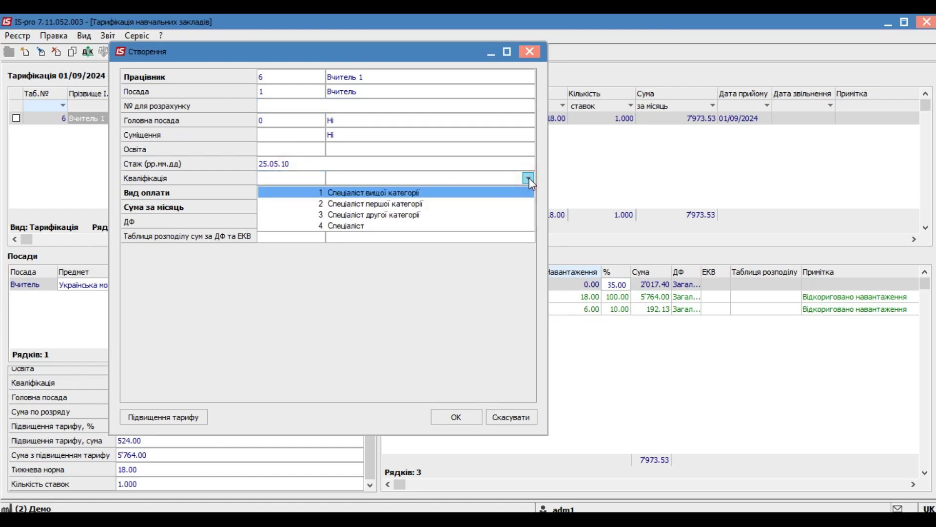
click(374, 225)
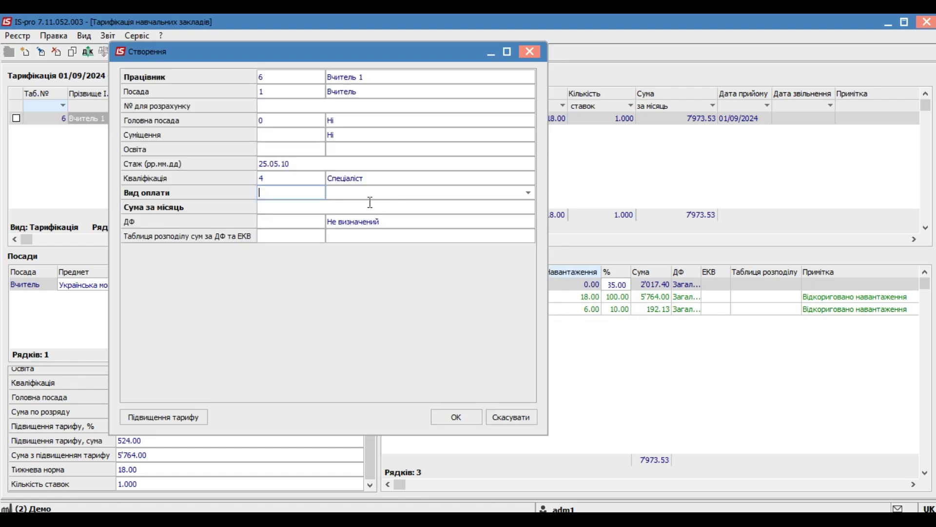
Step: Set the entry's pay type to 117 Педагогічне навантаження and its subject to Українська мова
click(529, 192)
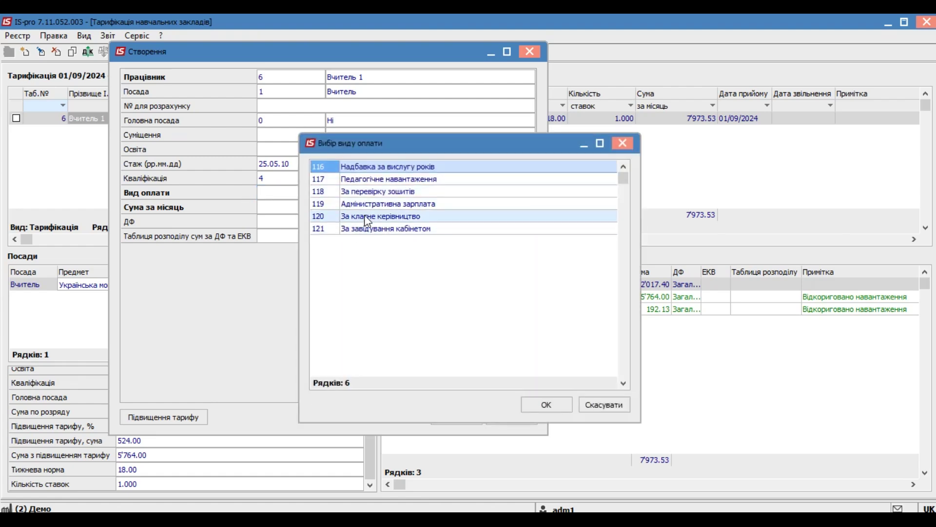
click(546, 405)
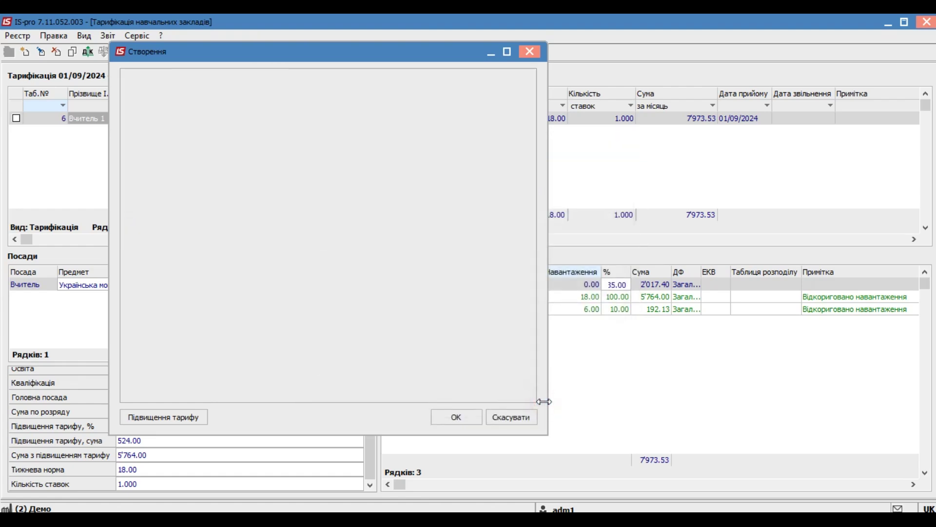
click(517, 206)
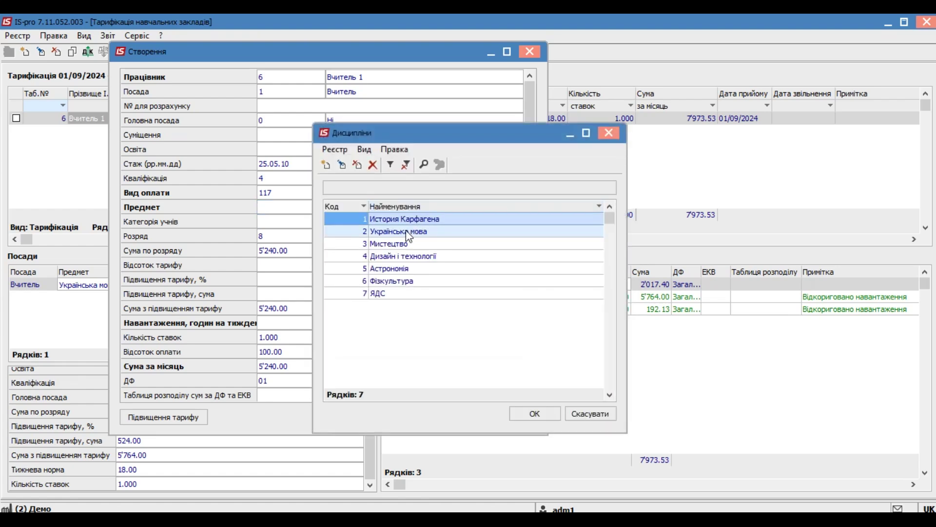
click(407, 233)
click(539, 414)
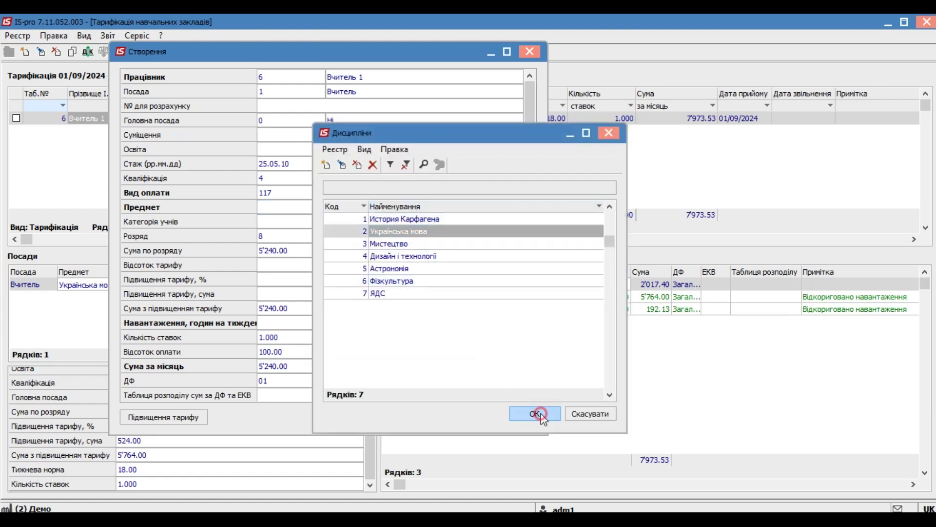
Step: Set the pupil category to V-XI класи, keeping grade 8 for the entry
click(306, 219)
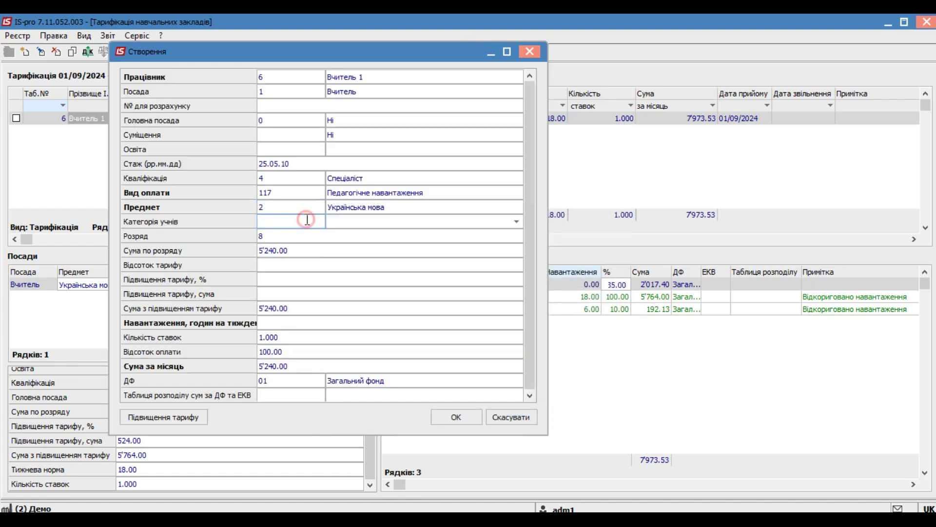
click(515, 221)
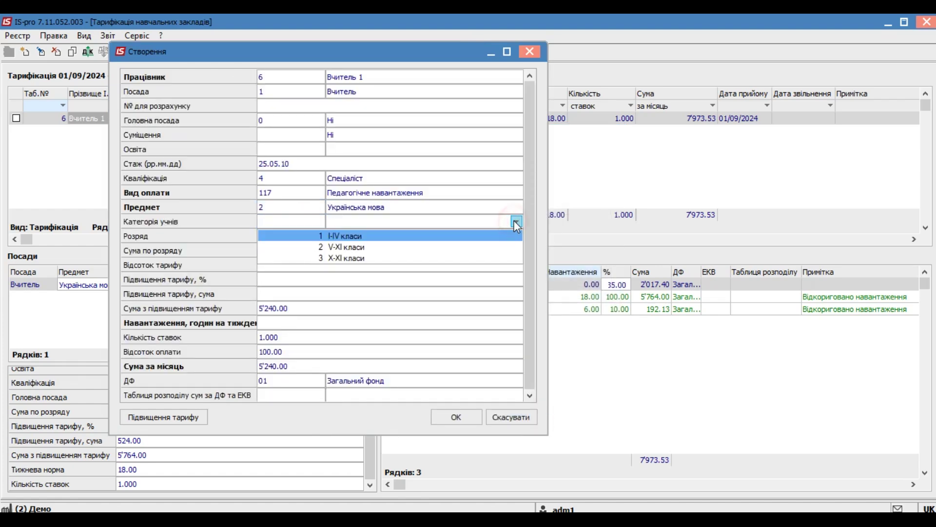
click(352, 250)
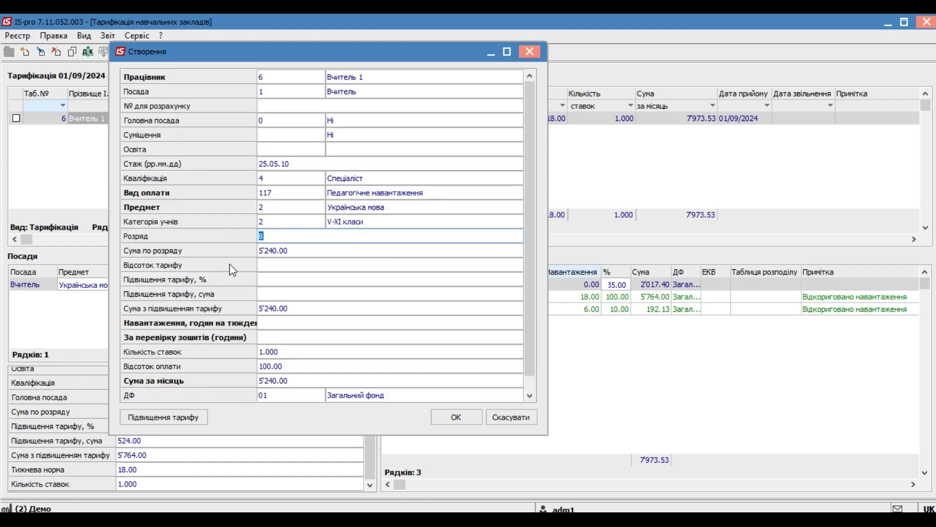
key(Return)
click(269, 237)
click(191, 417)
click(538, 313)
click(759, 438)
Step: Set the weekly load to 20 hours and notebook checking to 8 hours, and save the entry
click(289, 324)
text(20)
key(Return)
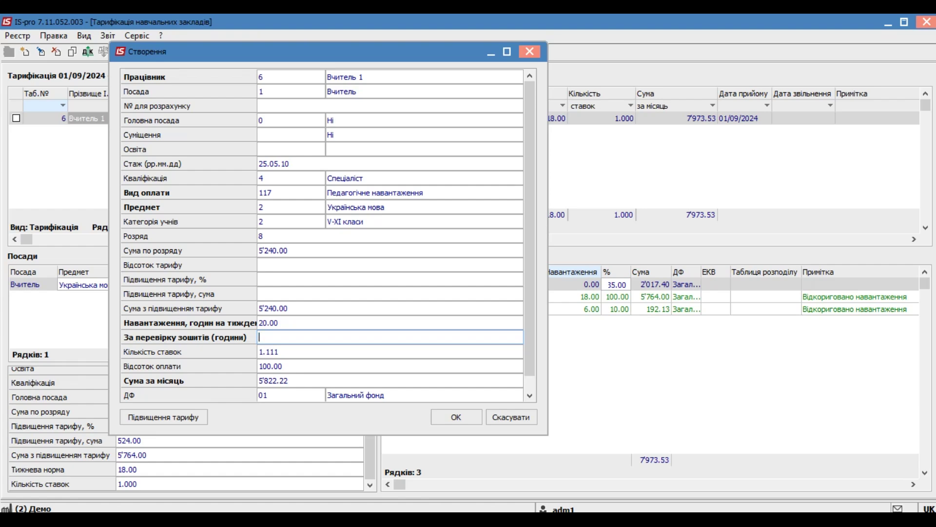
key(Return)
click(397, 394)
click(460, 423)
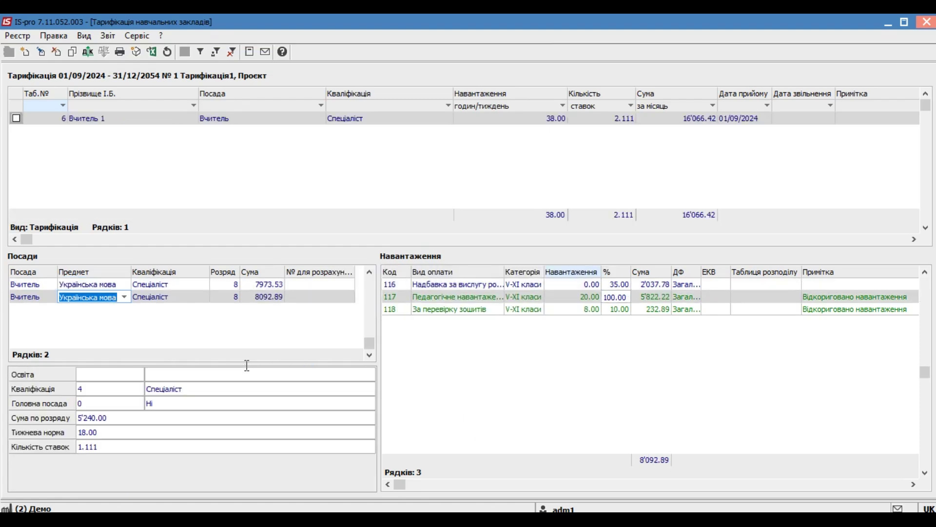
Step: Check the teaching load and notebook-checking lines for V-XI класи under the second position of Вчитель 1
click(101, 118)
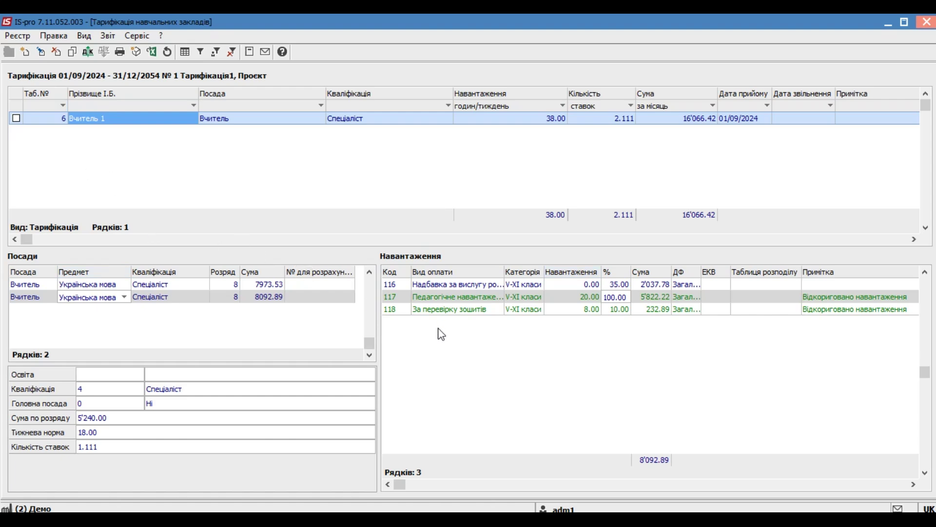
click(507, 321)
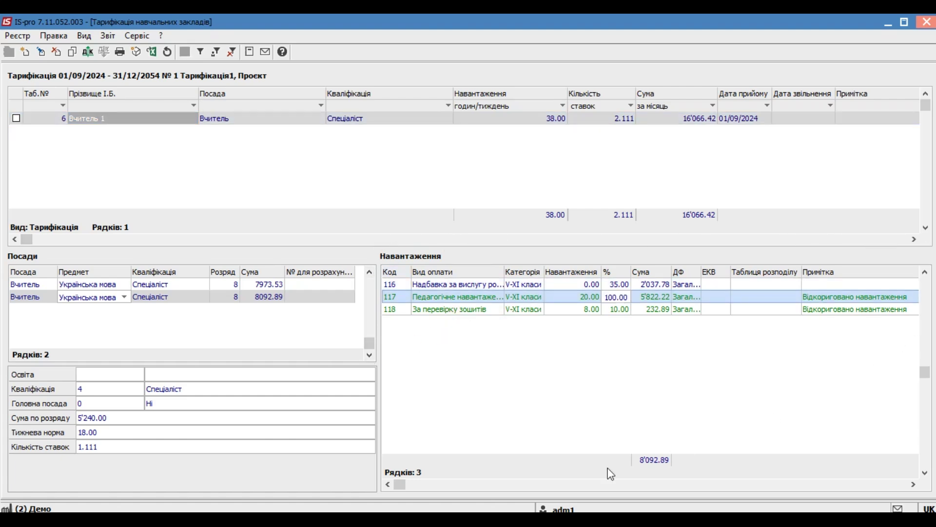
click(459, 309)
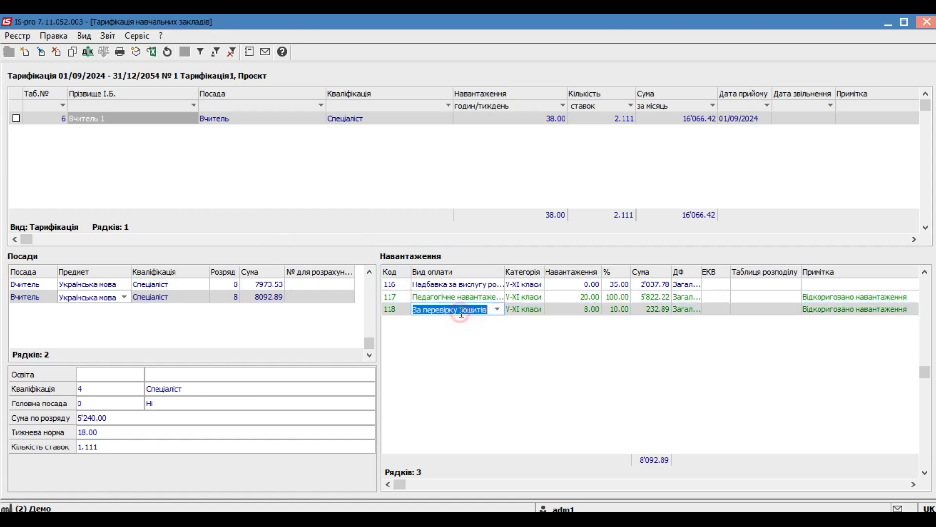
click(534, 311)
Step: Start another load entry for the same position with pay type 117 Педагогічне навантаження and pupil category X-XI класи
click(25, 52)
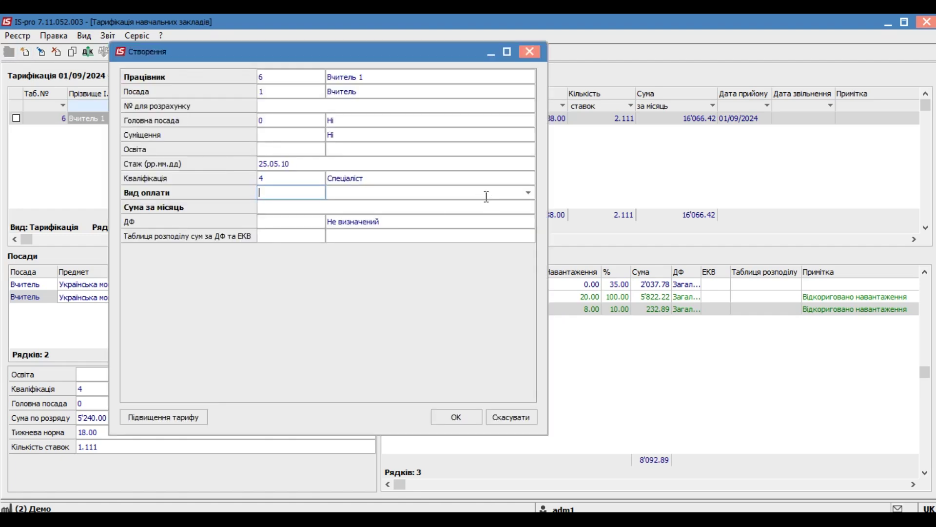
click(527, 192)
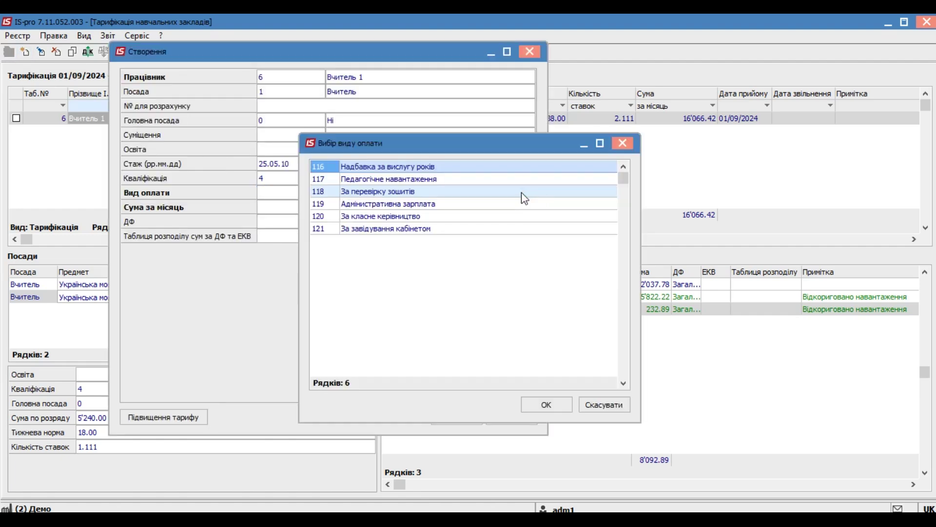
click(410, 179)
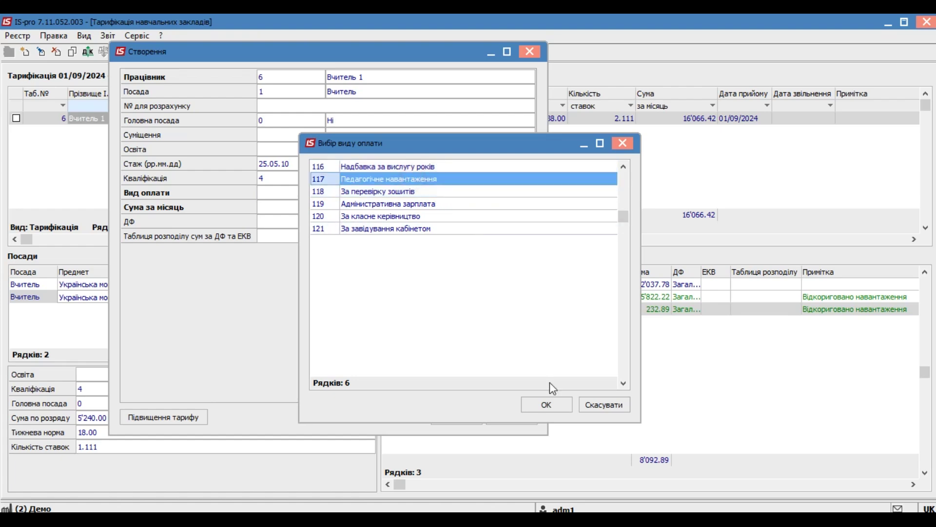
click(551, 407)
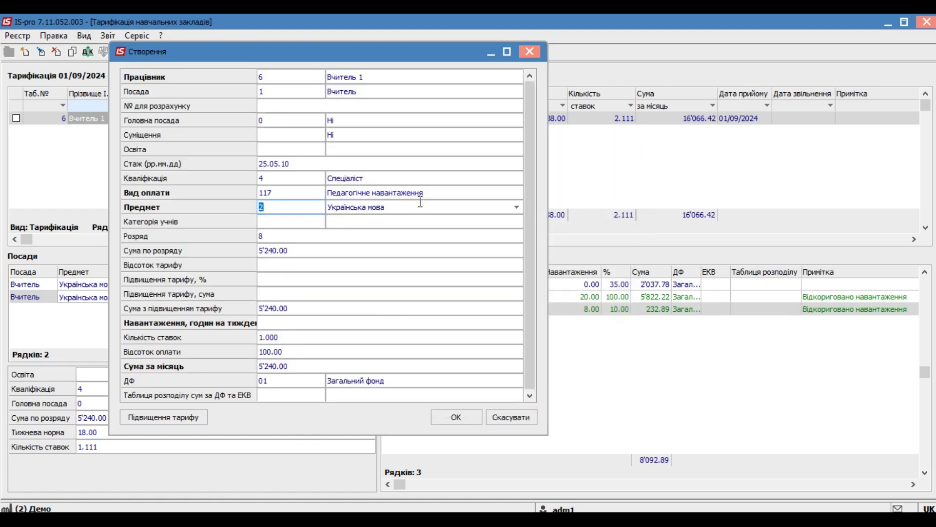
click(516, 221)
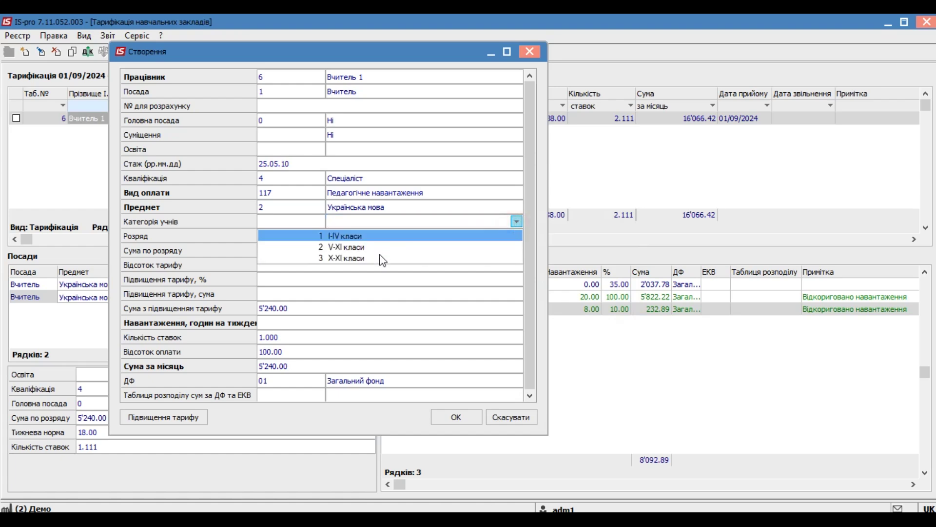
click(359, 259)
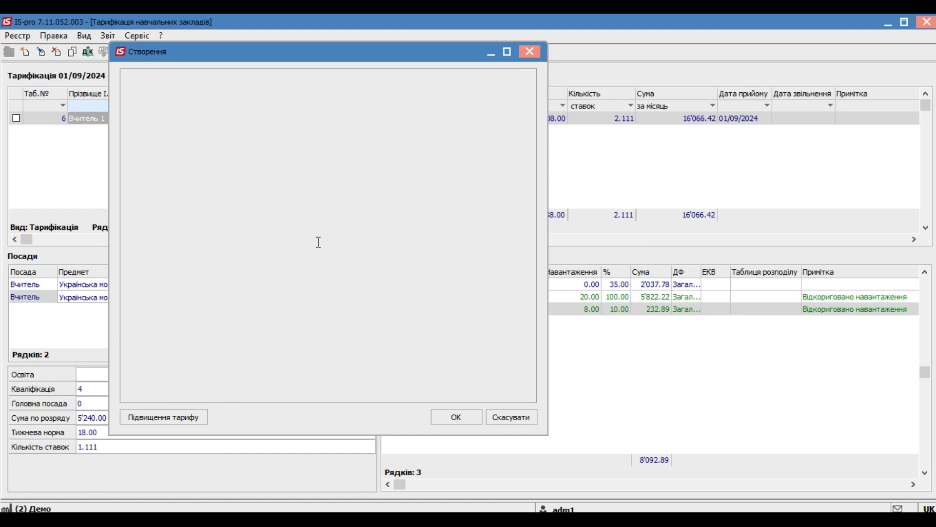
Step: Set the weekly load to 6 hours with 1 hour of notebook checking, and save the entry
click(269, 323)
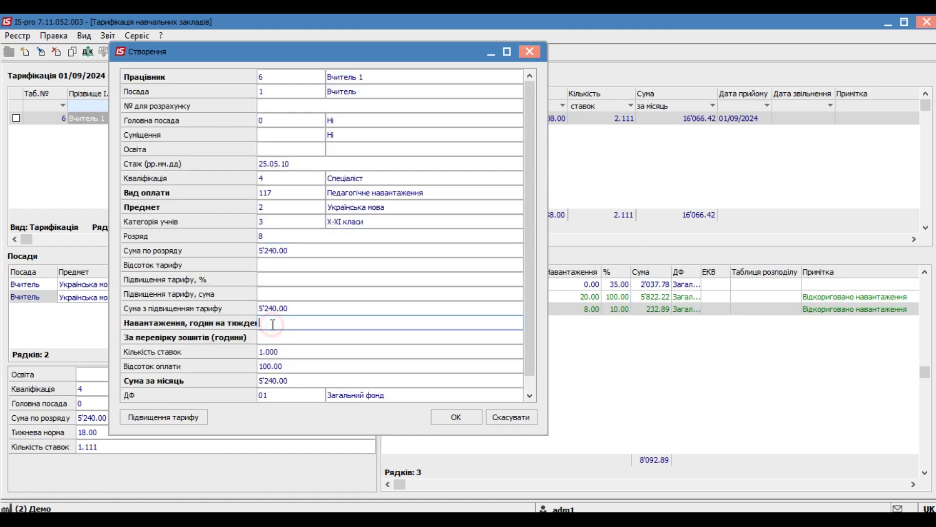
text(6)
key(Return)
key(Return)
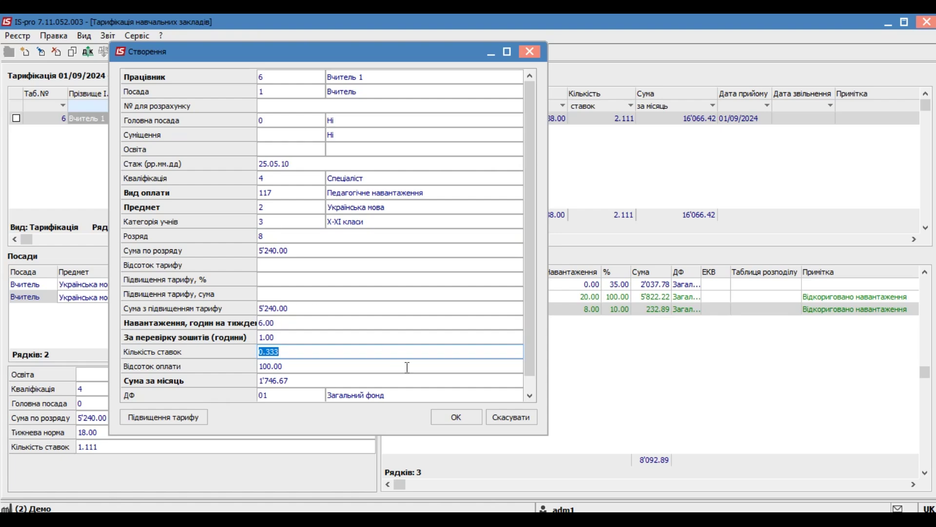
click(455, 417)
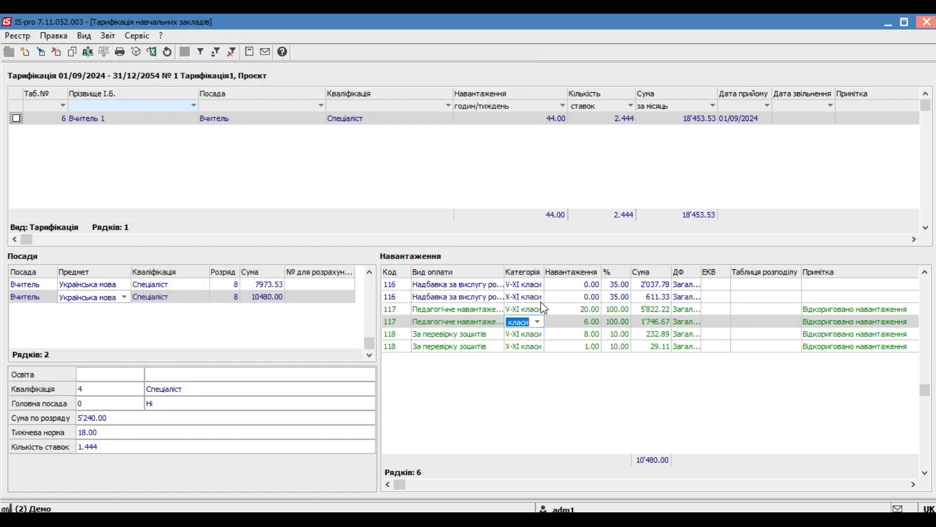
Step: Widen the Вид оплати column of the load table and compare the Педагогічне навантаження lines for V-XI and X-XI класи
click(486, 387)
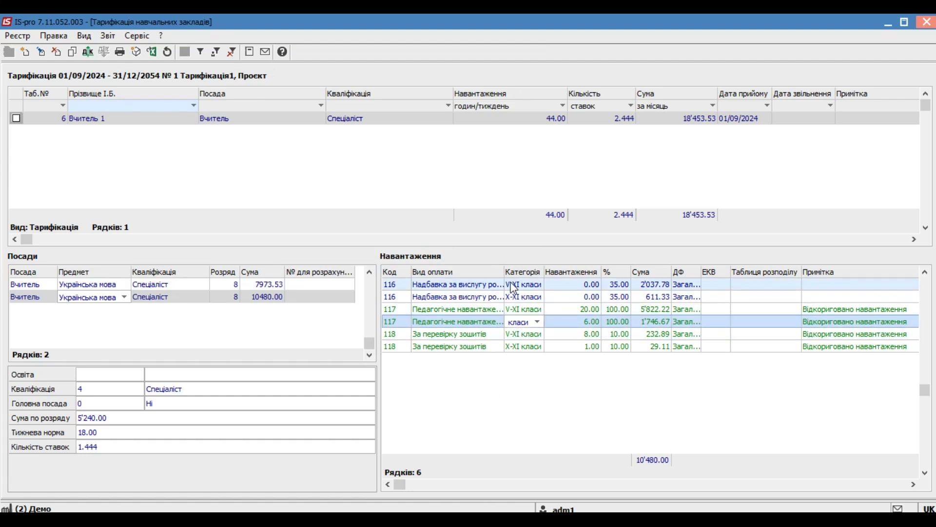
drag(505, 272, 537, 274)
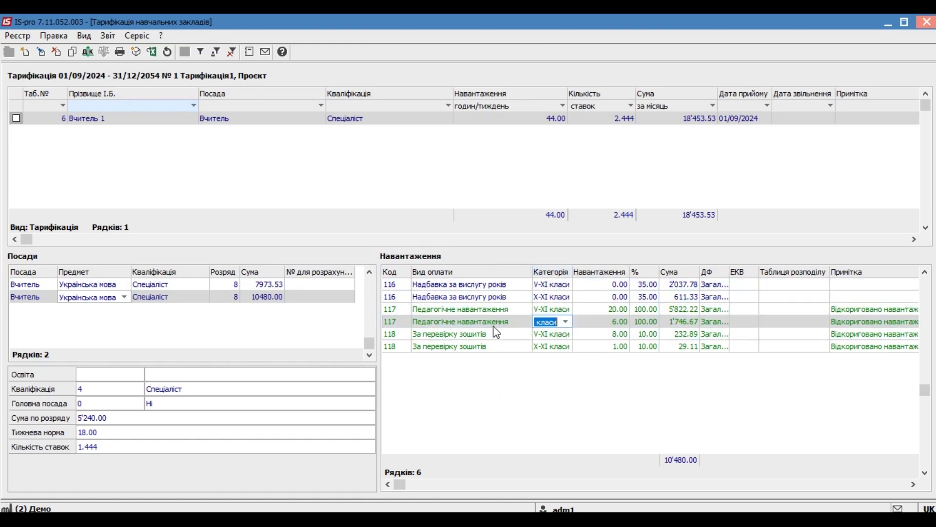
click(475, 309)
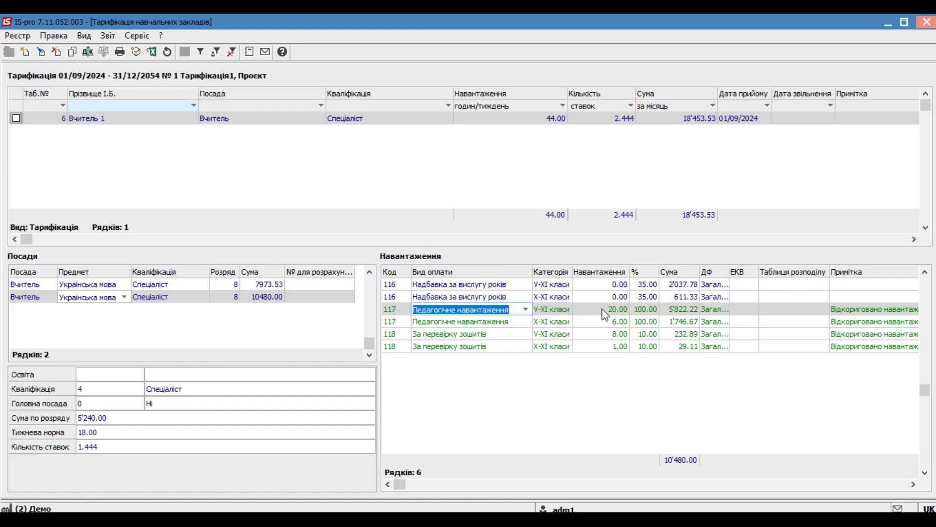
click(675, 312)
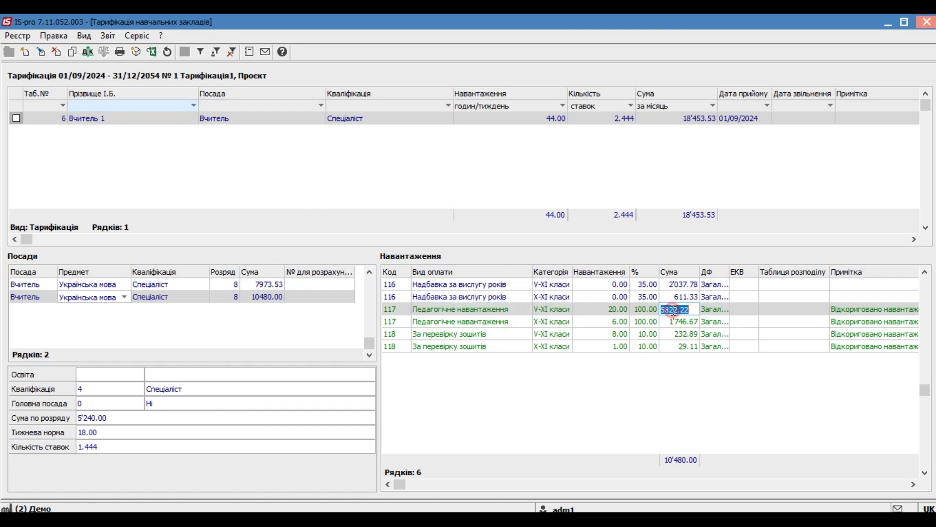
click(463, 320)
click(556, 321)
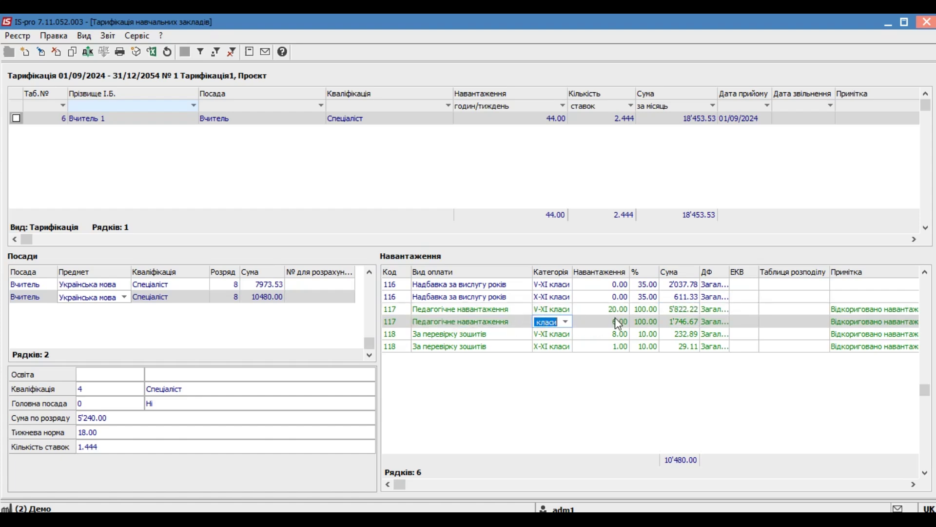
click(618, 323)
click(648, 323)
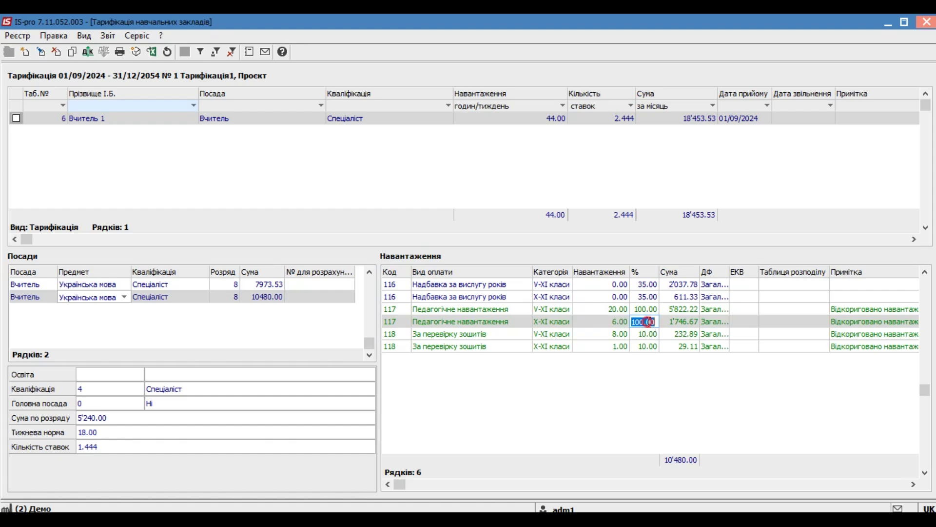
click(678, 321)
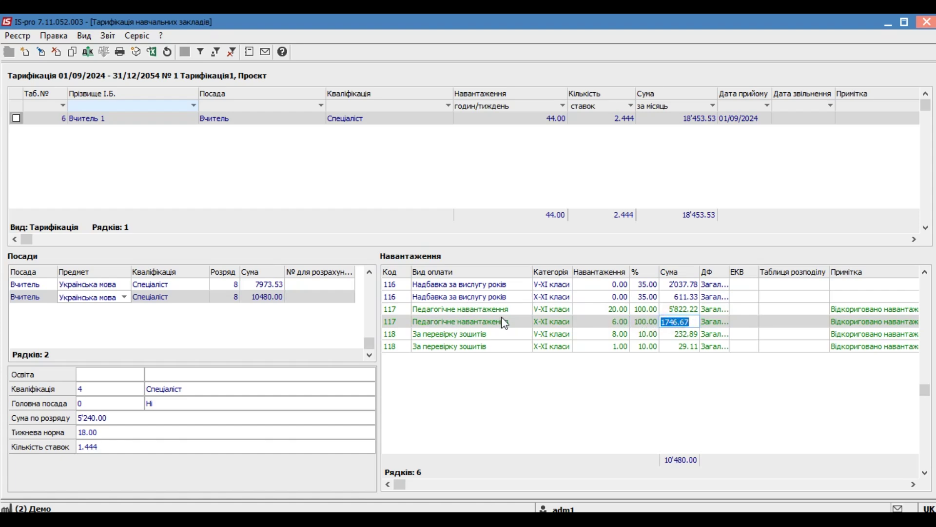
Step: Examine the length-of-service allowance and notebook-checking lines of both class categories, and return to the Вчитель 1 row
click(470, 285)
click(459, 297)
click(458, 335)
click(458, 347)
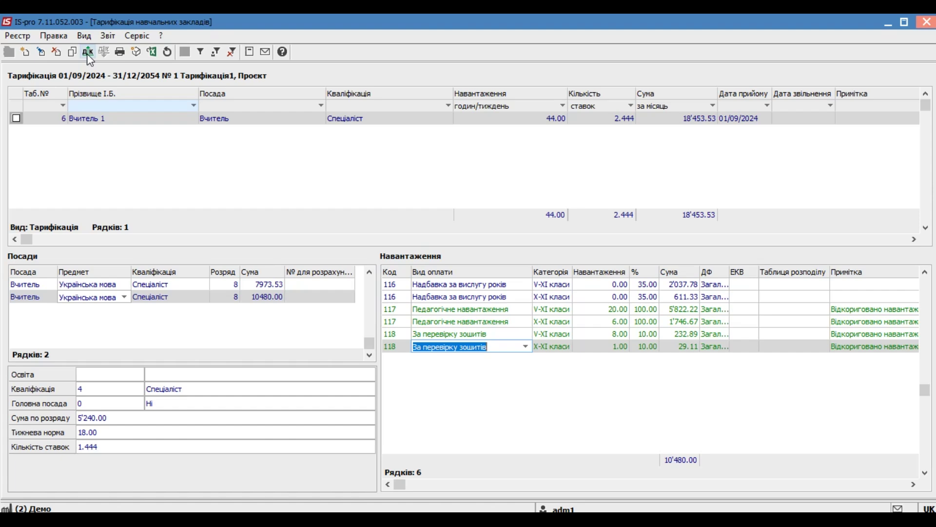
click(74, 122)
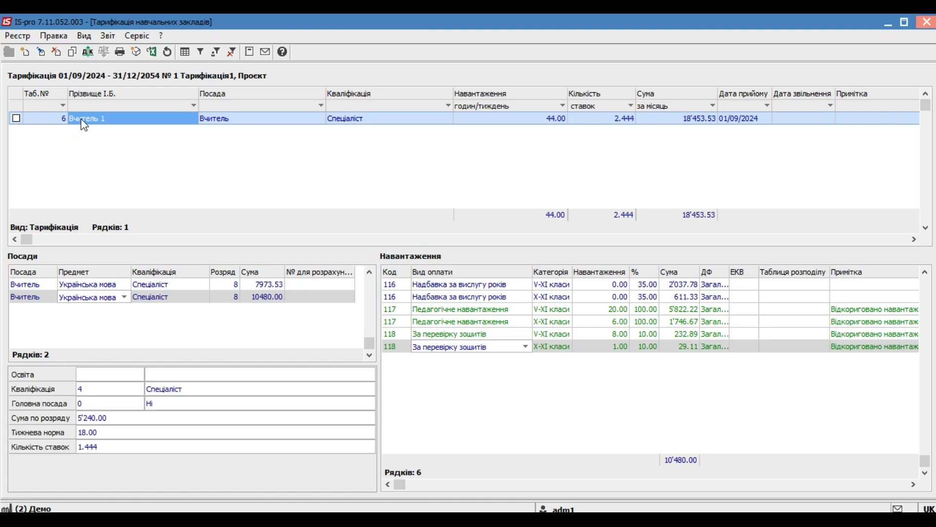
Step: Open the Розрахунковий лист of Вчитель 1, examine the Доплата до мінімальної зарплати accrual, and close the sheet
click(24, 36)
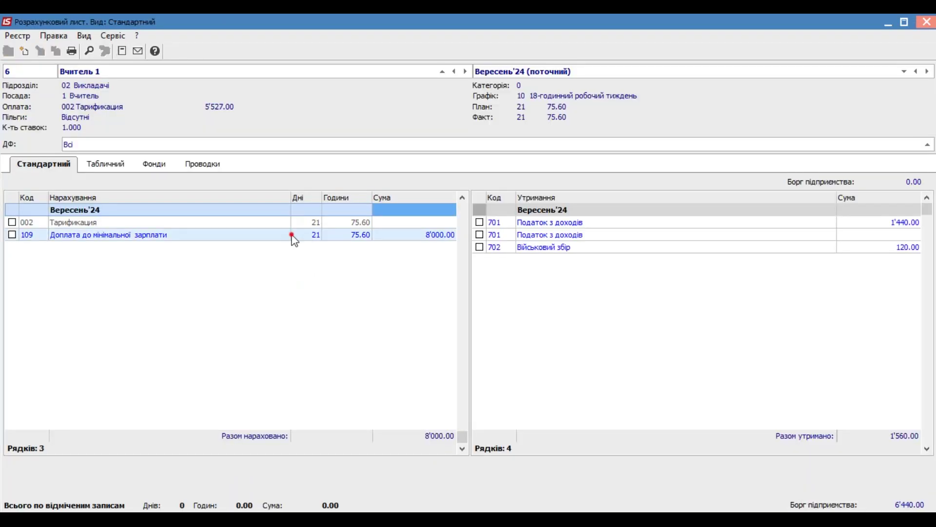
click(293, 235)
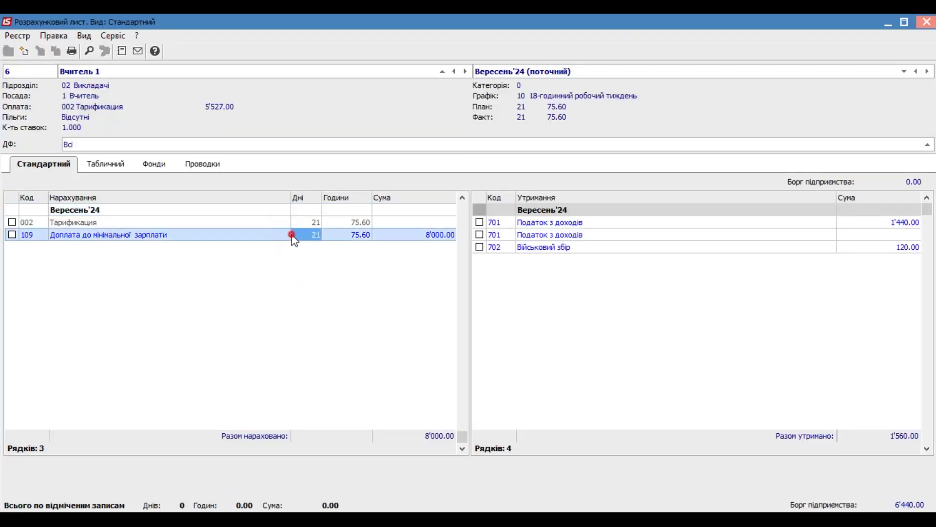
click(152, 238)
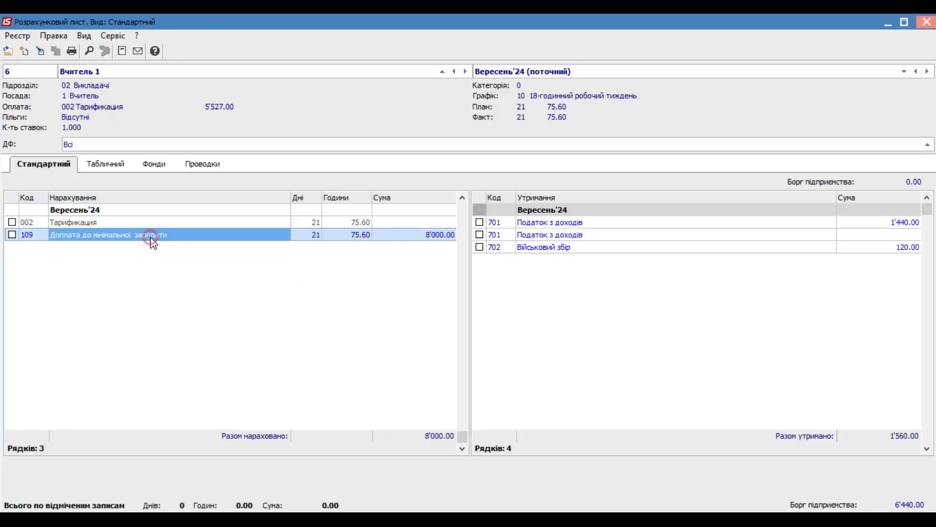
click(416, 237)
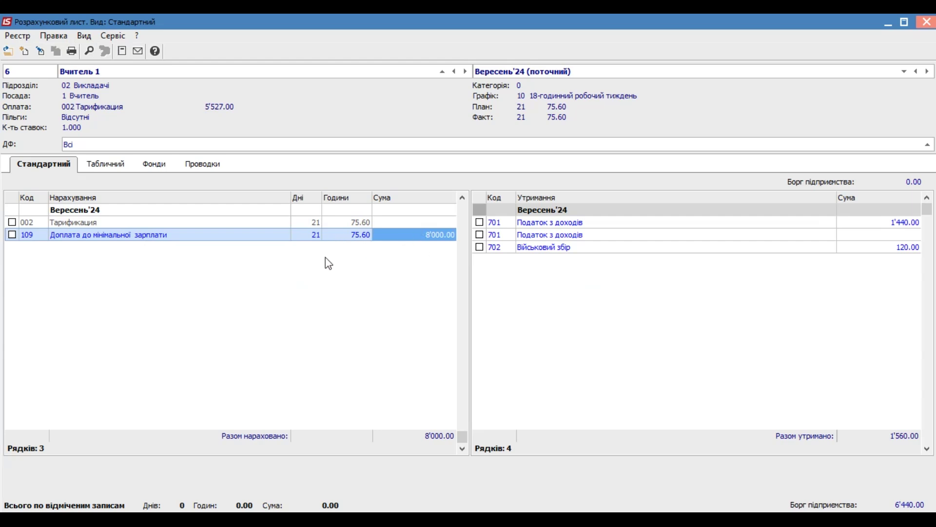
click(927, 22)
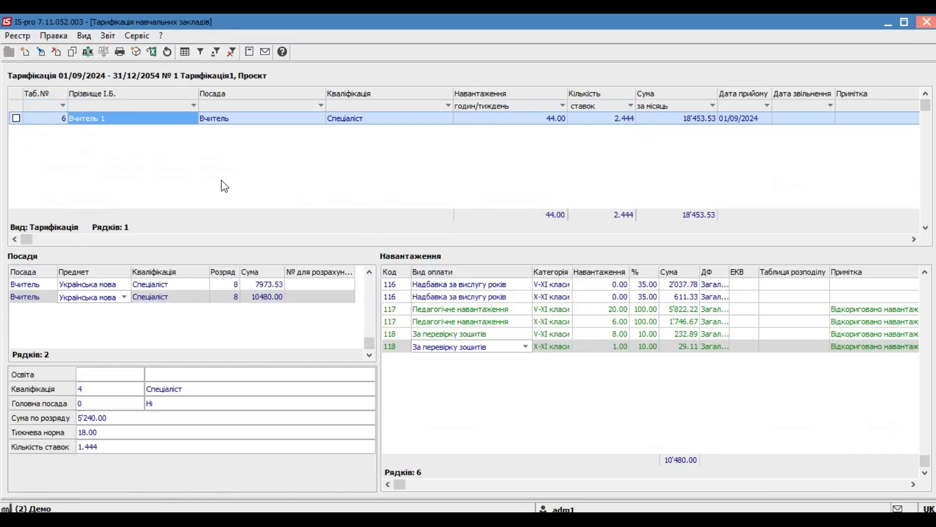
Step: Post the tariffication document with the option Продовжити без створення наказу
click(89, 53)
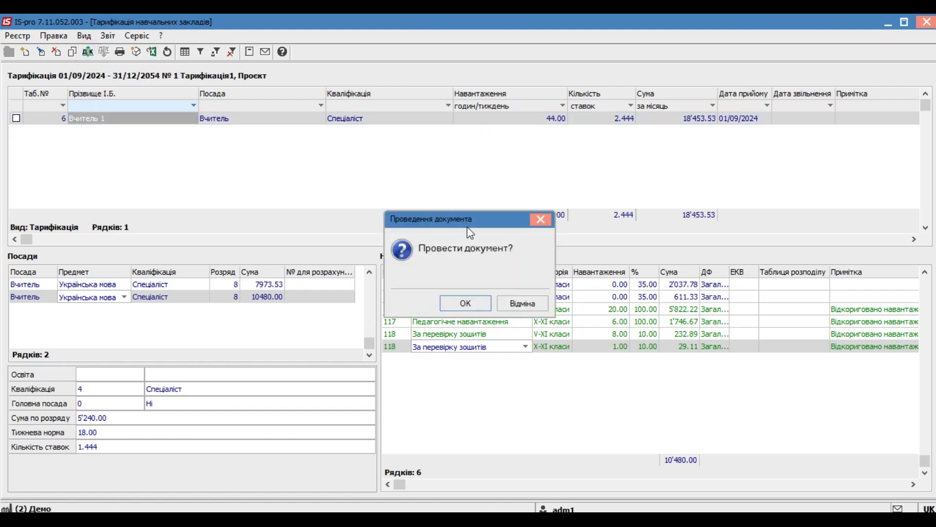
click(462, 304)
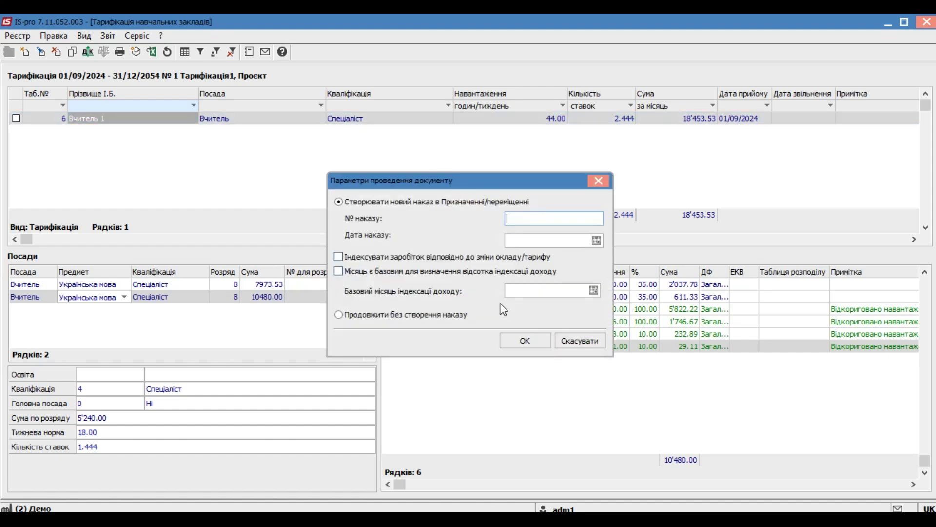
click(408, 318)
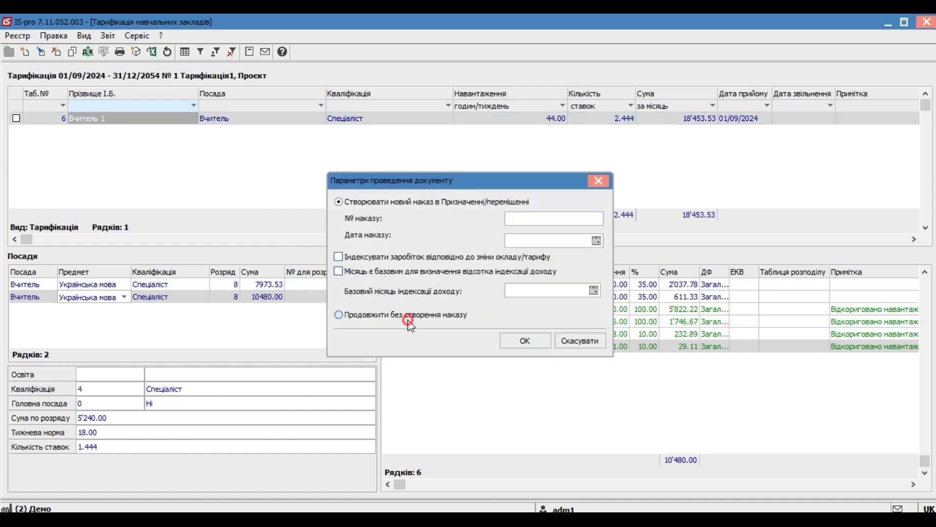
click(525, 340)
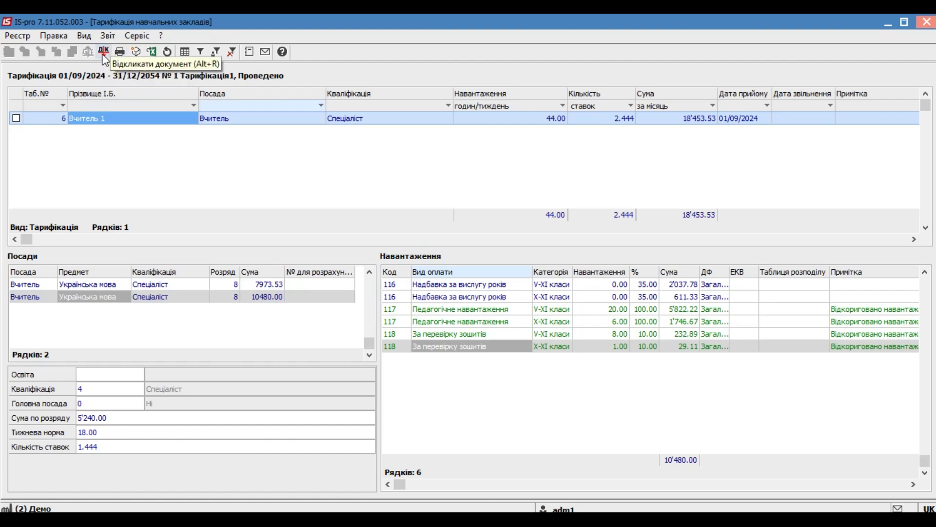
Step: Reopen the Розрахунковий лист of Вчитель 1 and reposition its reduced window so the load table's sums stay visible
click(100, 118)
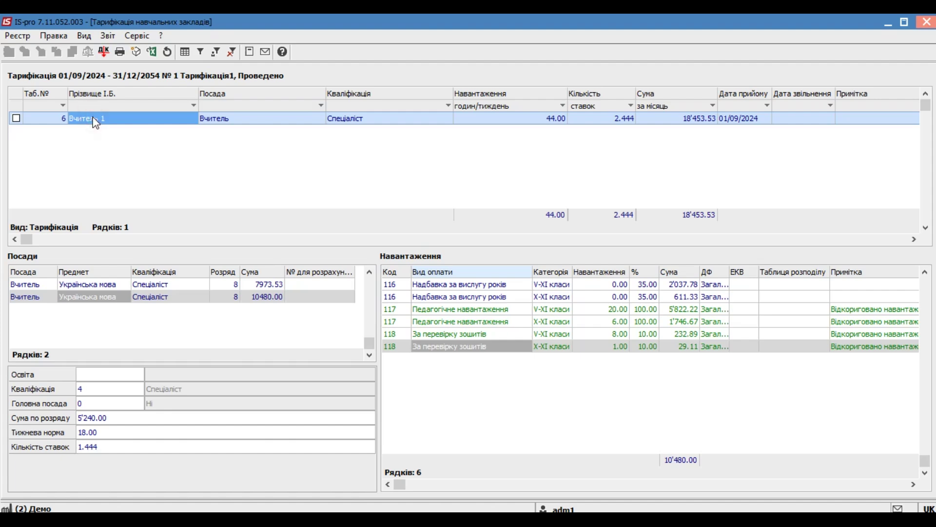
click(17, 36)
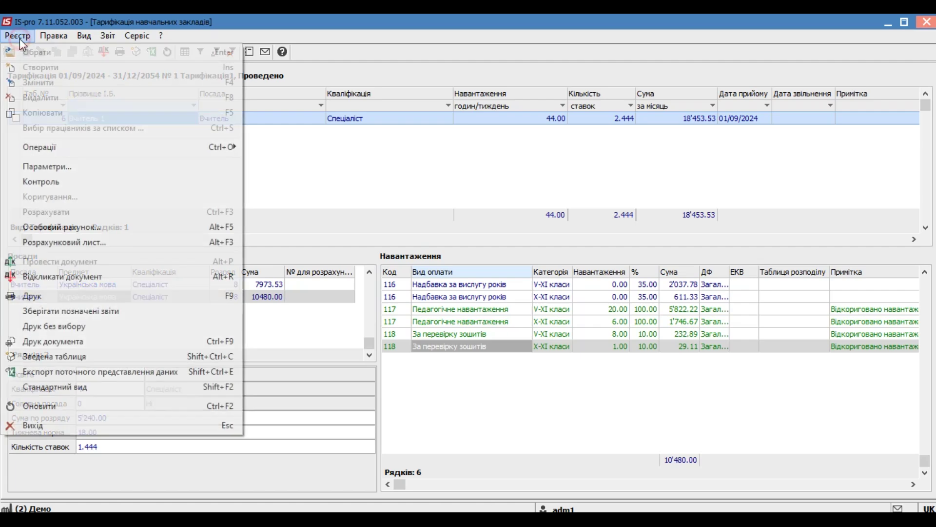
click(77, 242)
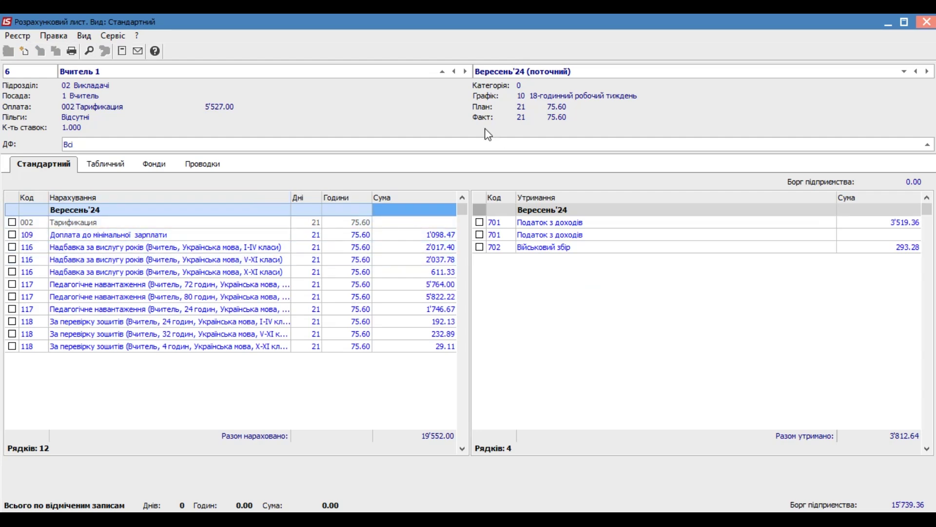
double_click(470, 22)
drag(395, 35, 328, 25)
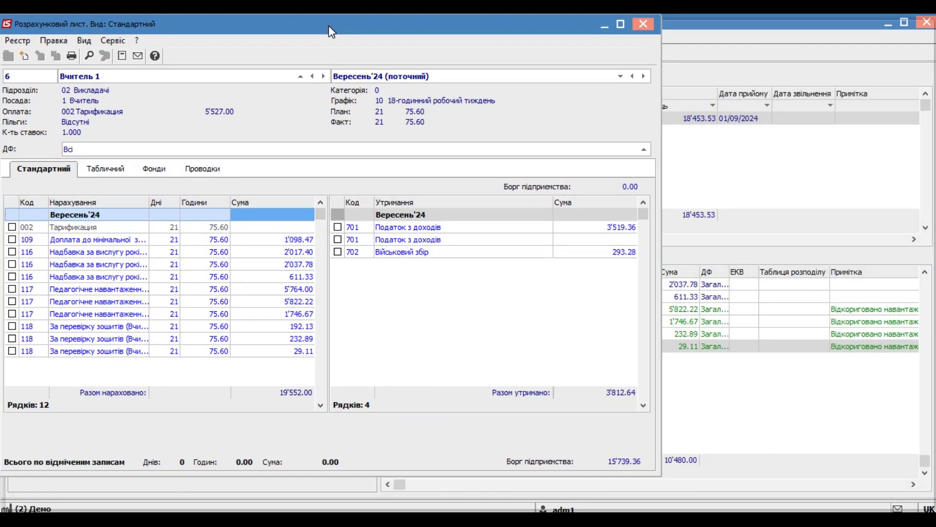
double_click(328, 25)
drag(559, 30, 298, 46)
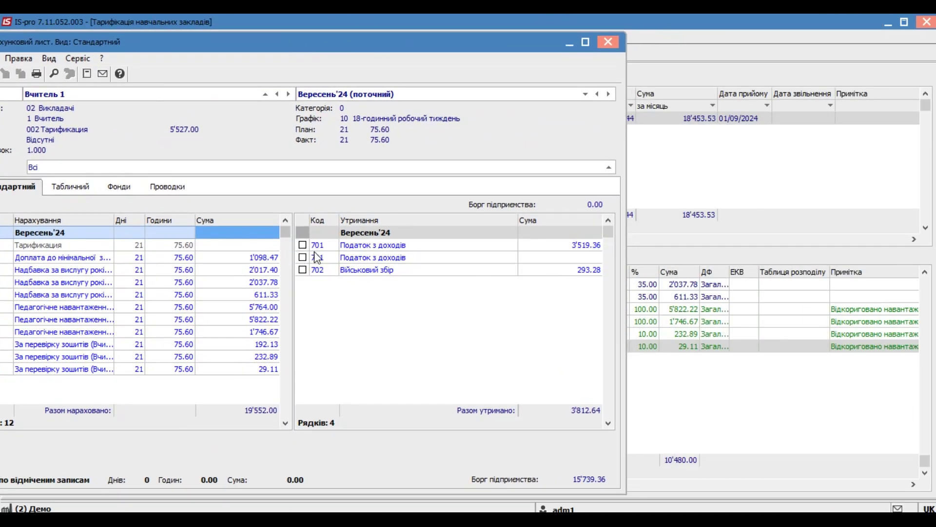
Step: Compare the teaching-load, length-of-service and notebook-checking accruals for V-XI and X-XI класи with the load table, and close the sheet
click(258, 320)
drag(258, 325, 174, 332)
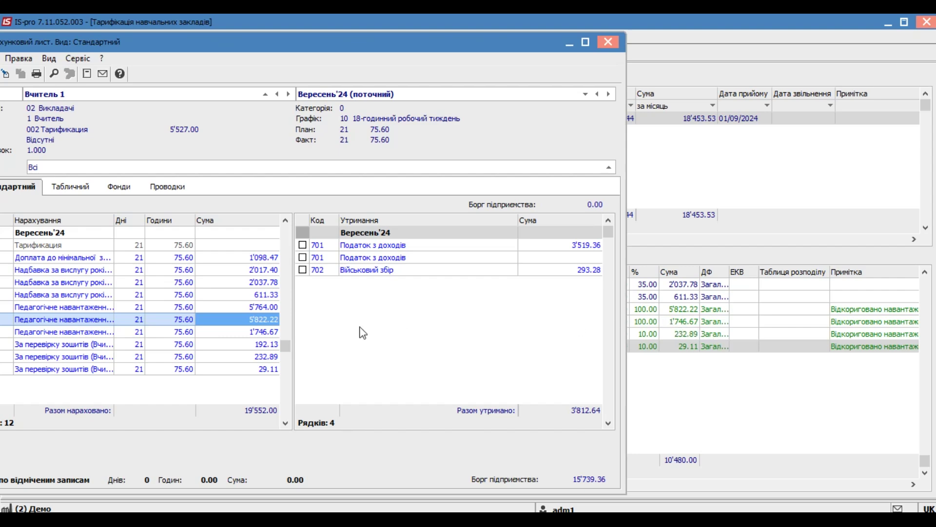
click(251, 336)
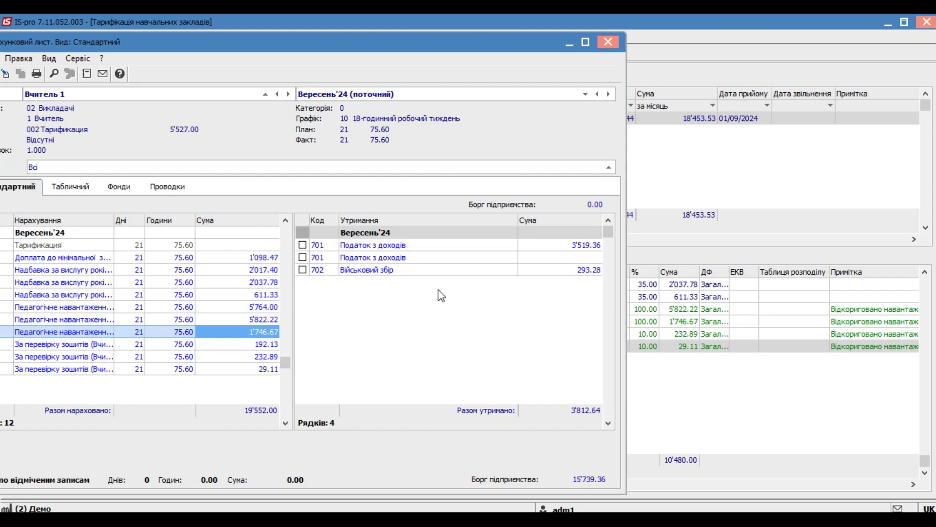
click(259, 282)
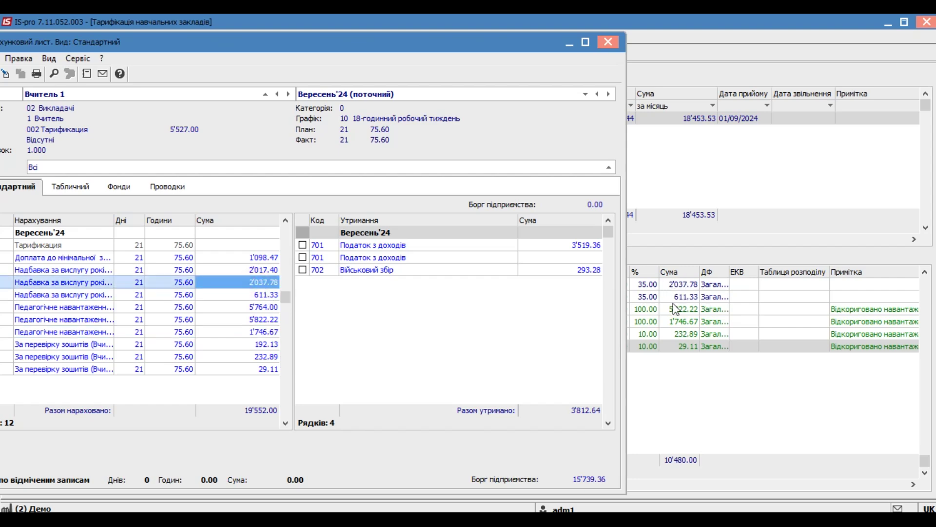
click(250, 295)
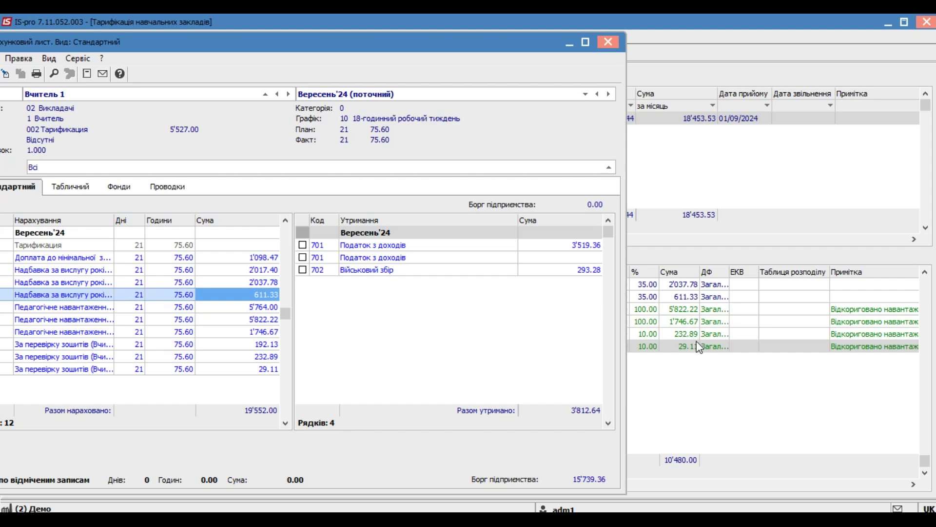
click(263, 369)
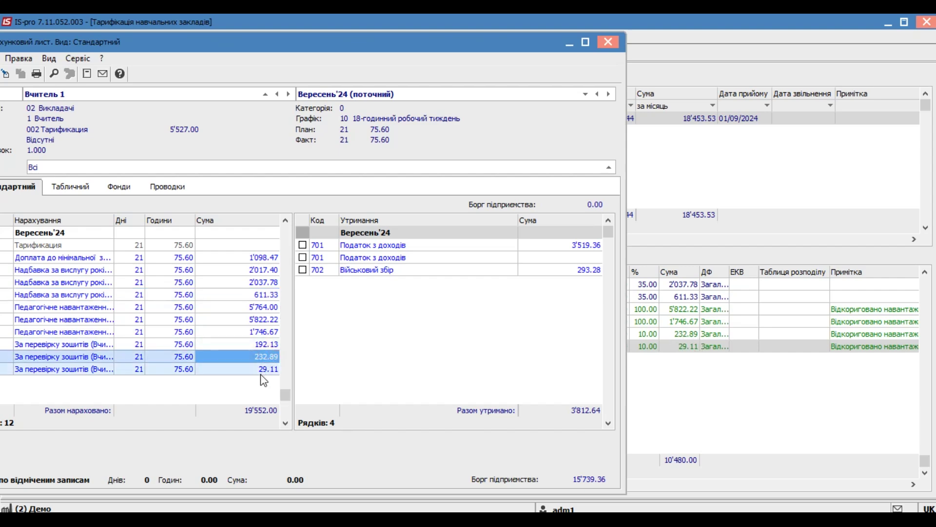
click(611, 42)
Step: Show the load of the first Вчитель position and reopen the Розрахунковий лист of Вчитель 1 over it
click(80, 284)
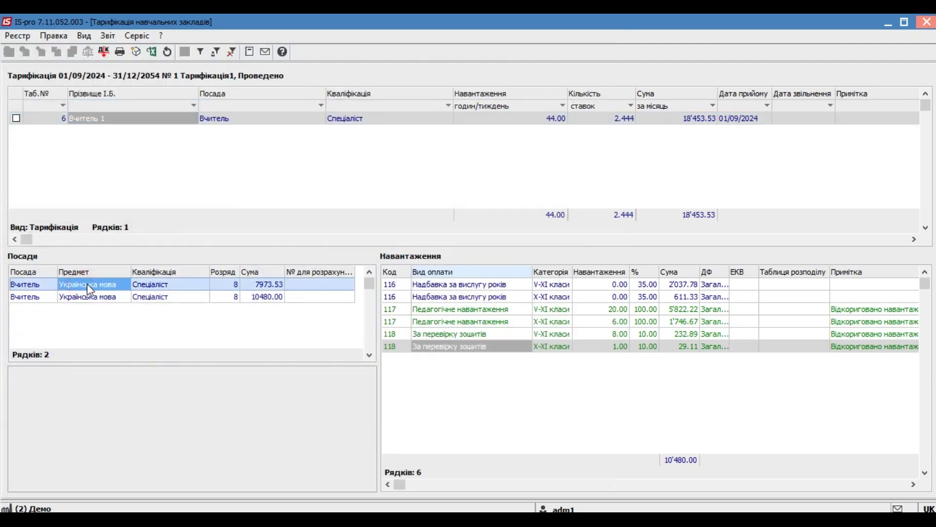
shift+click(130, 299)
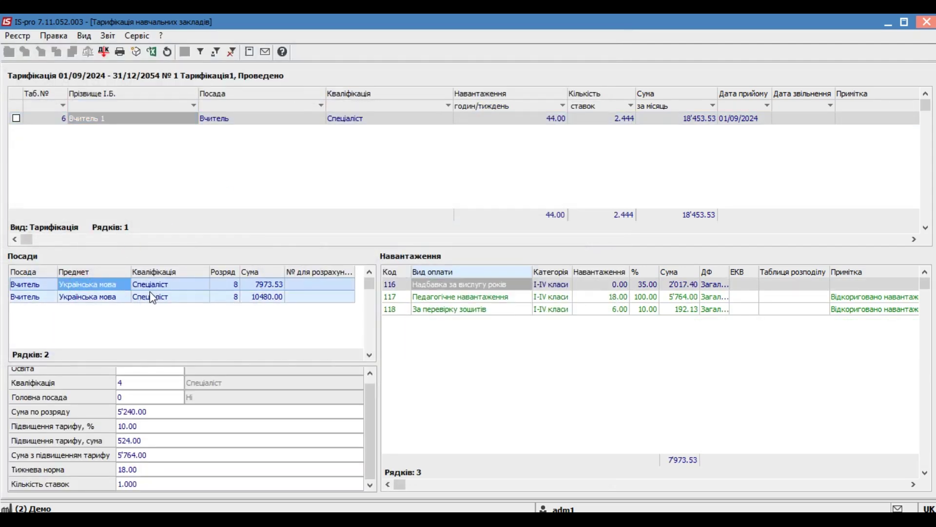
ctrl+click(198, 300)
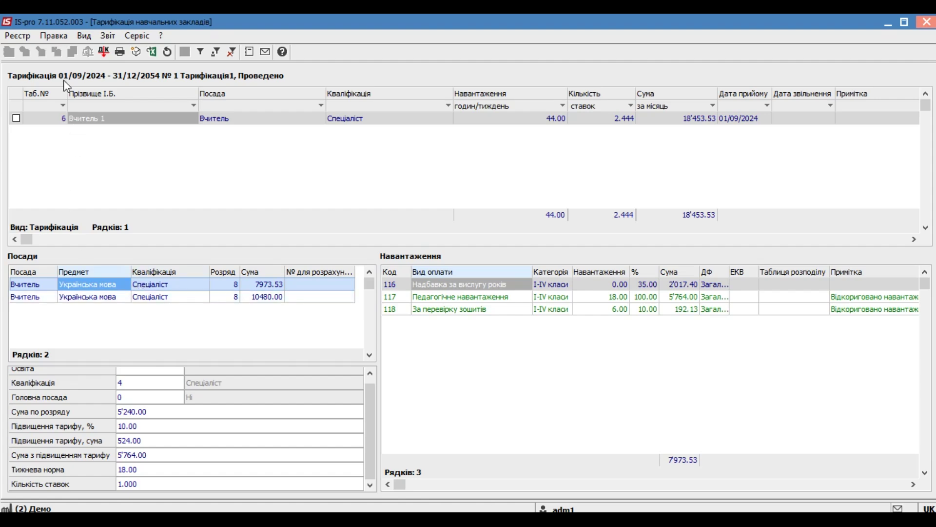
click(73, 119)
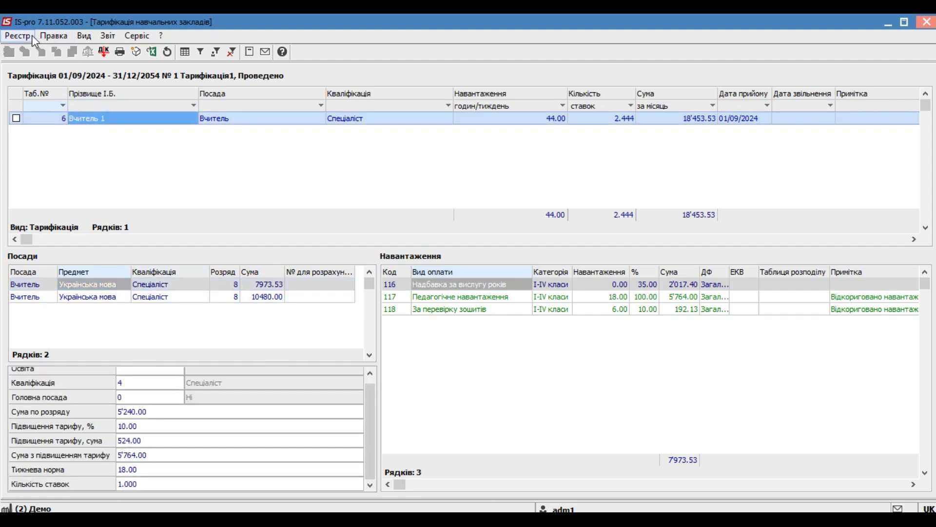
click(24, 37)
click(66, 241)
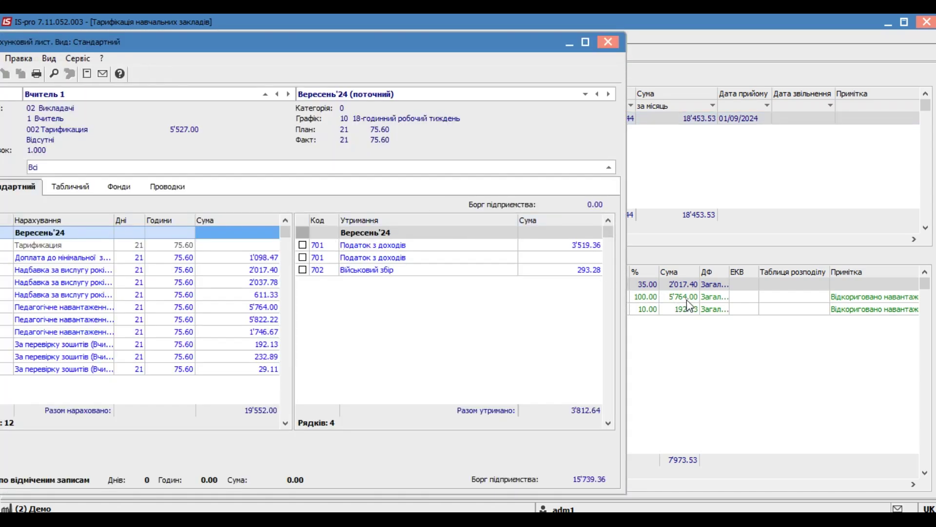
Step: Compare the teaching-load, length-of-service and notebook-checking accruals for I-IV класи with the first position's load lines
click(261, 307)
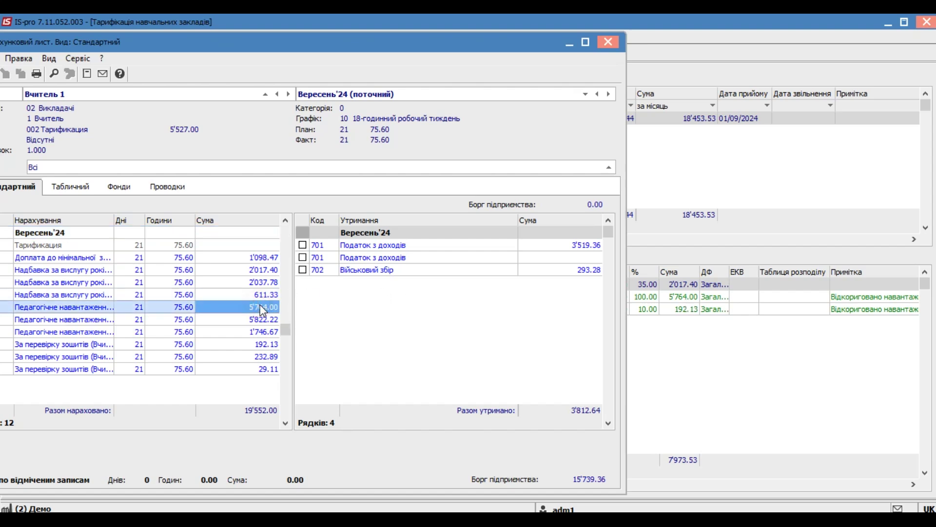
double_click(690, 285)
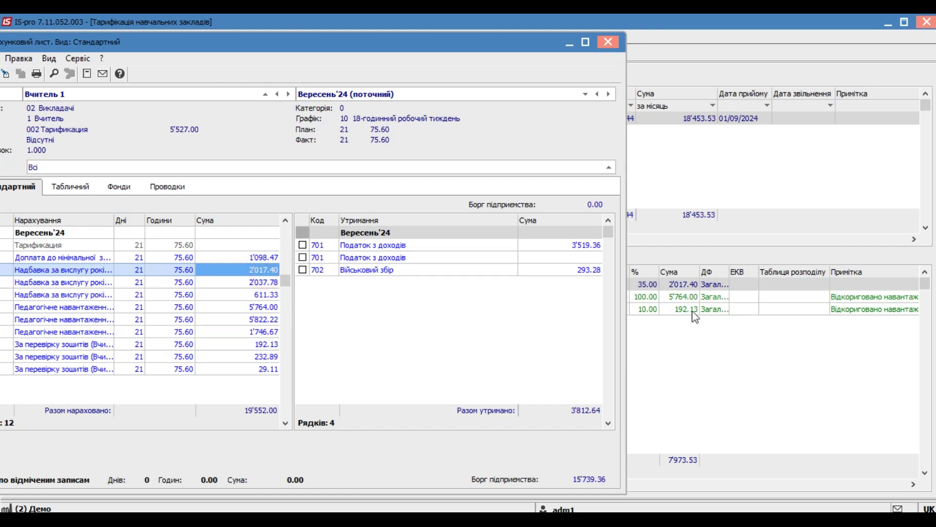
click(254, 345)
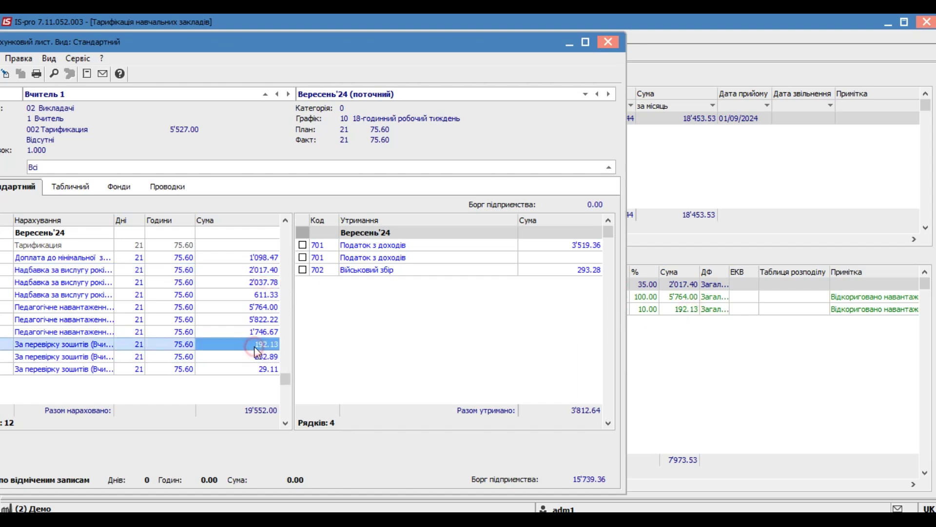
Step: Maximize the pay sheet, examine the description, sum and hours of the 80-hour Педагогічне навантаження accrual, and close the sheet
click(586, 42)
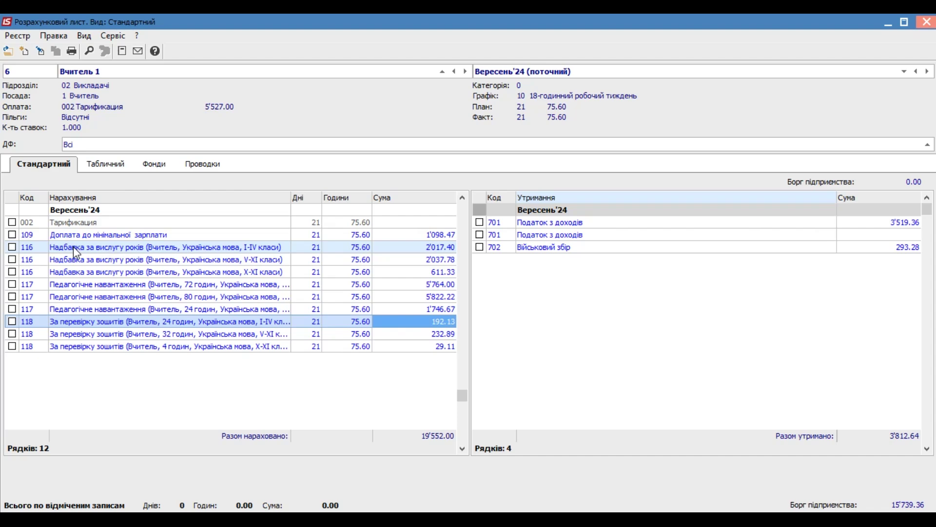
click(83, 298)
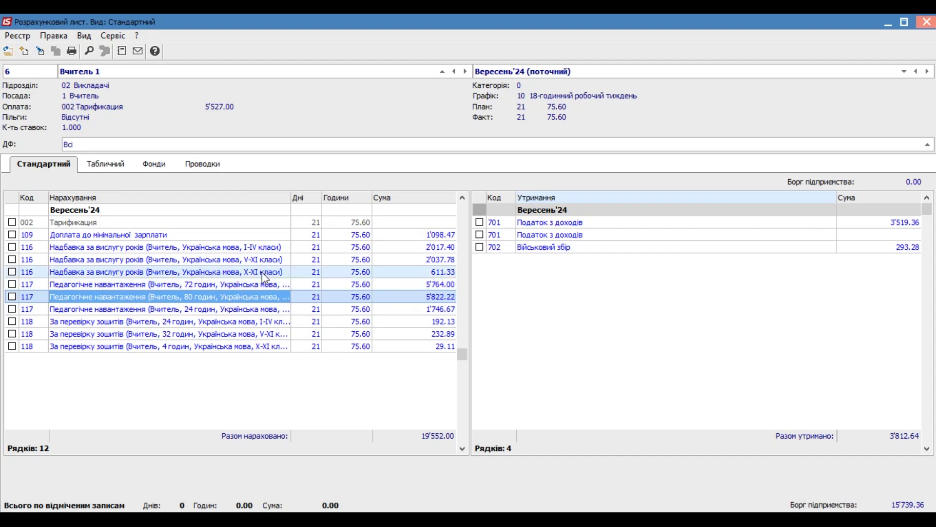
click(411, 298)
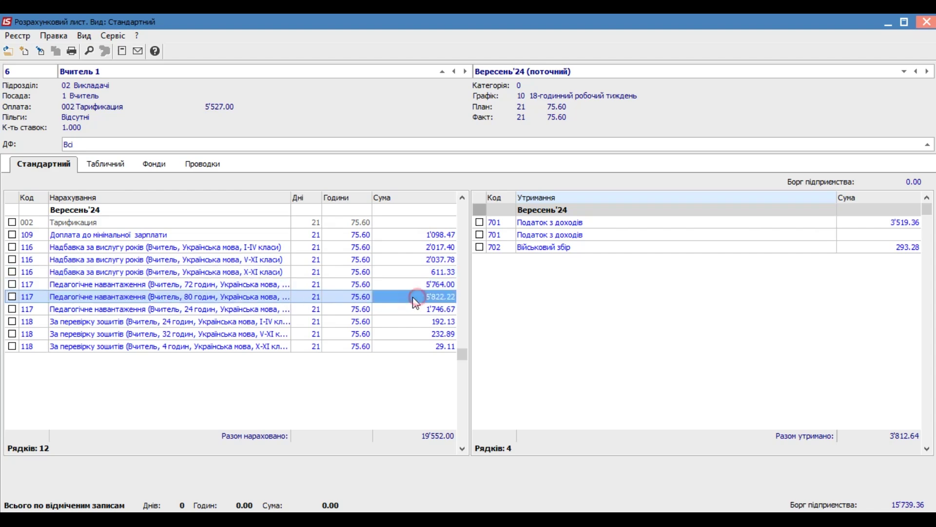
click(347, 297)
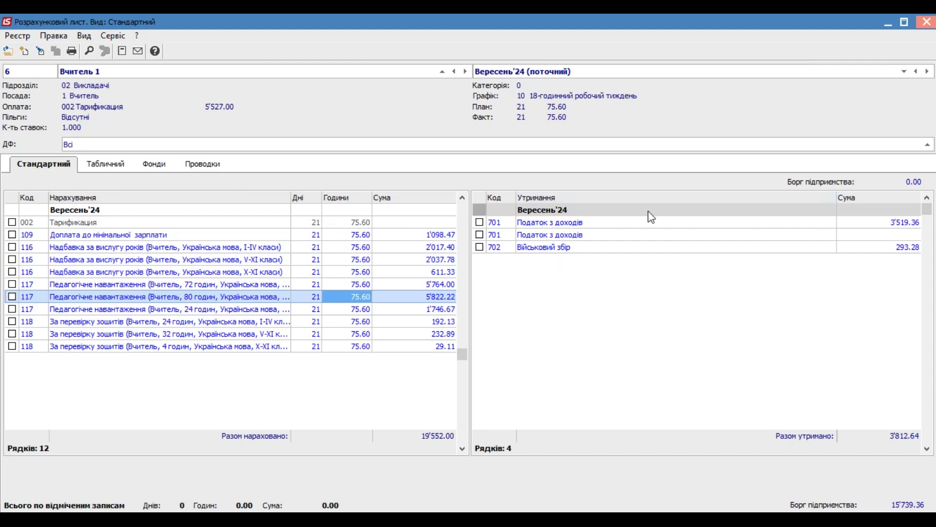
click(927, 23)
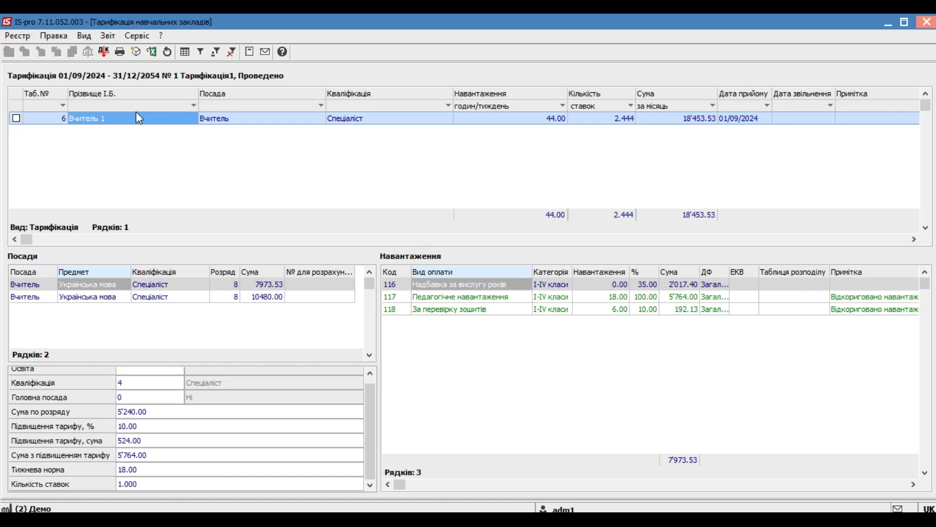
Step: Recall the posted tariffication document and confirm the recall
click(104, 53)
click(460, 308)
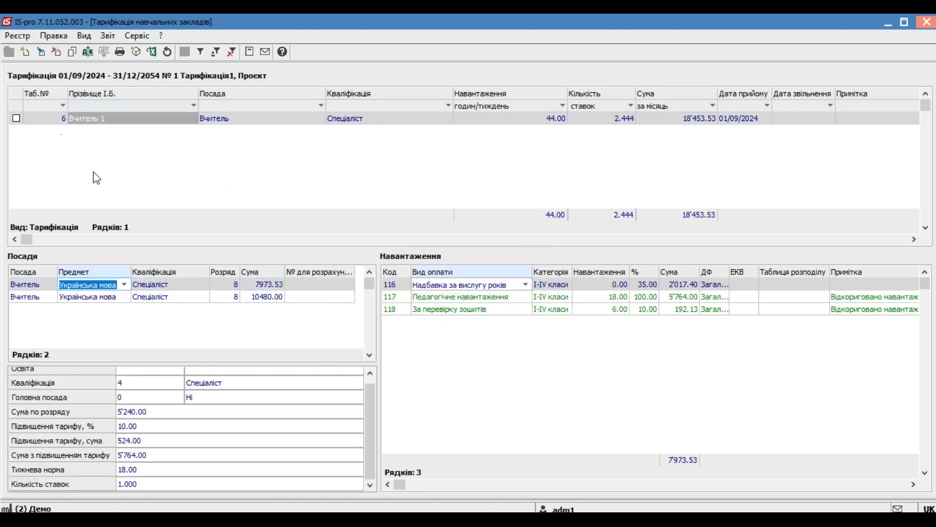
Step: Start a new tariffication entry and choose the employee Керівник from the list of workers
click(57, 132)
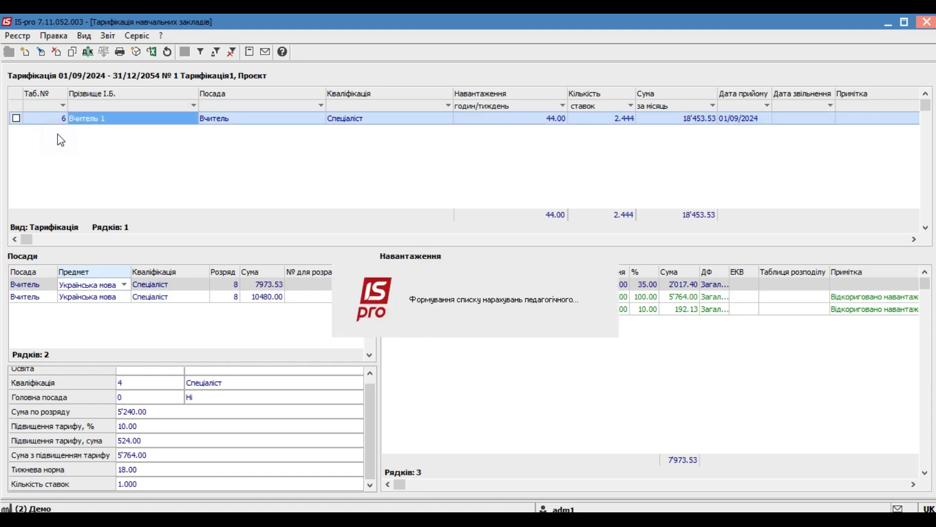
click(23, 52)
click(529, 78)
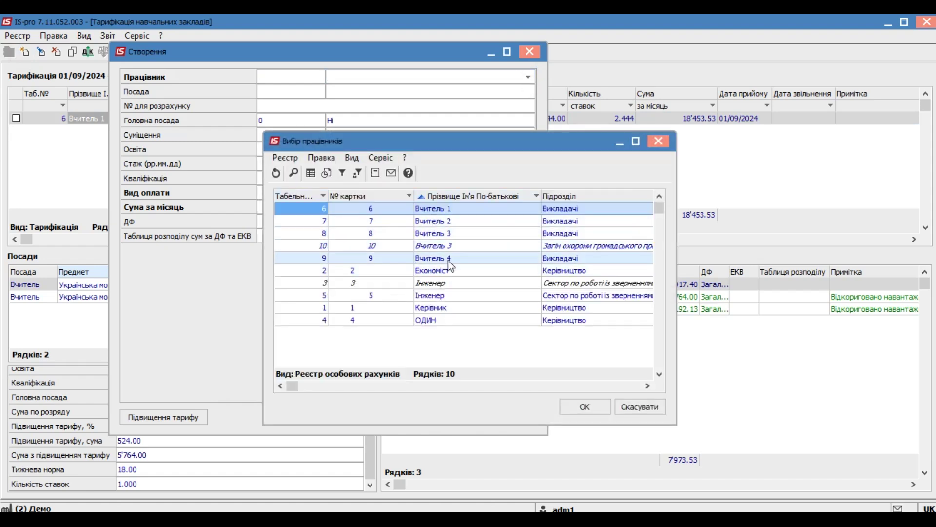
click(427, 309)
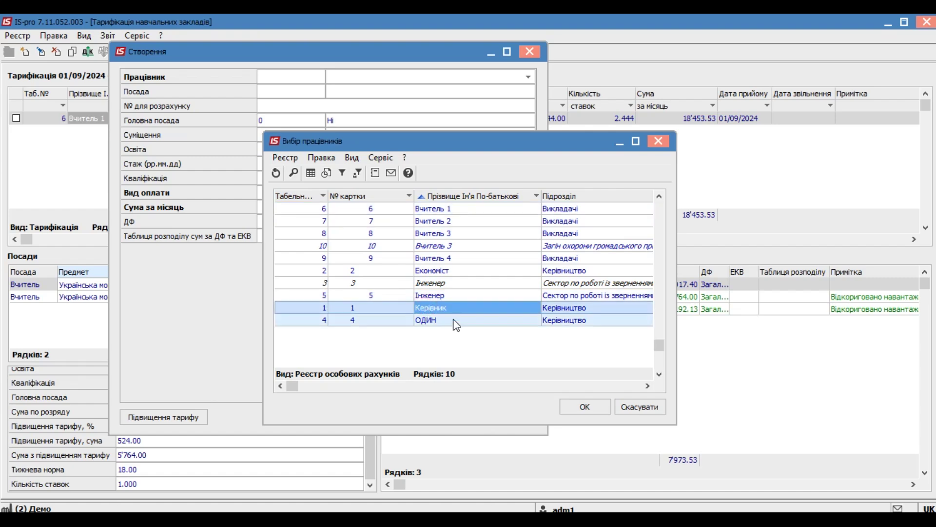
click(585, 407)
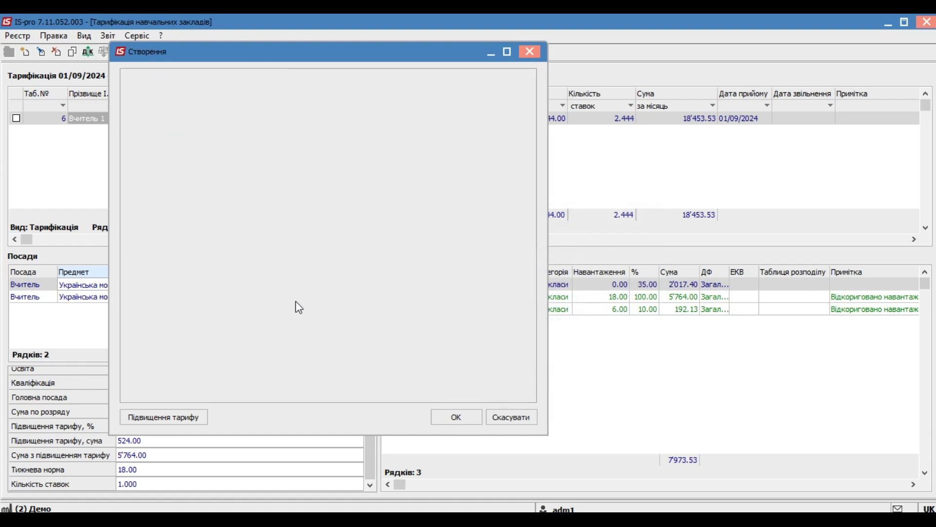
Step: Set the entry's qualification to Спеціаліст вищої категорії and the pay type to 119 Адміністративна зарплата
click(294, 179)
click(528, 178)
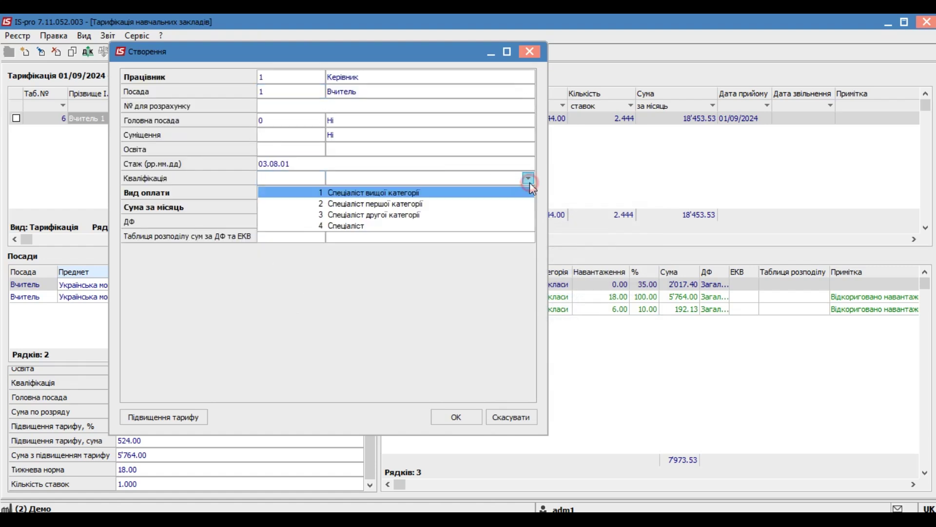
click(369, 192)
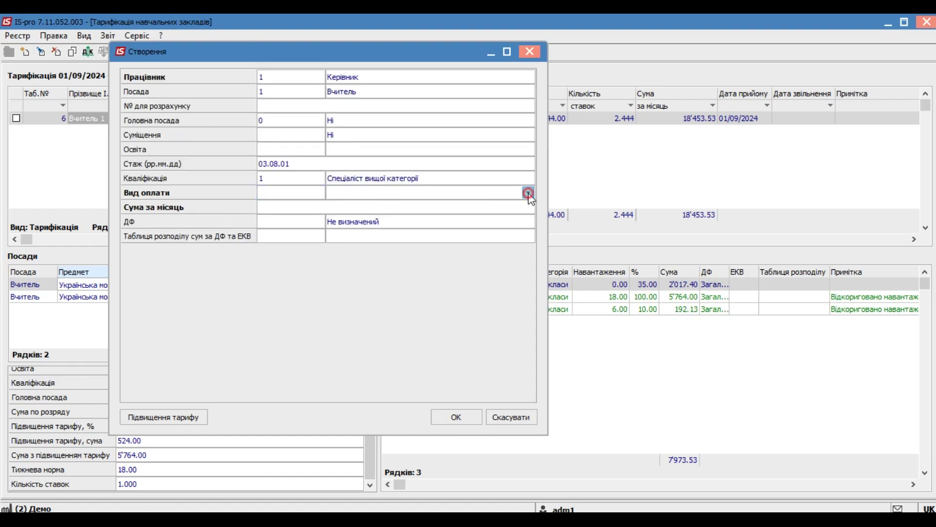
click(528, 193)
click(397, 203)
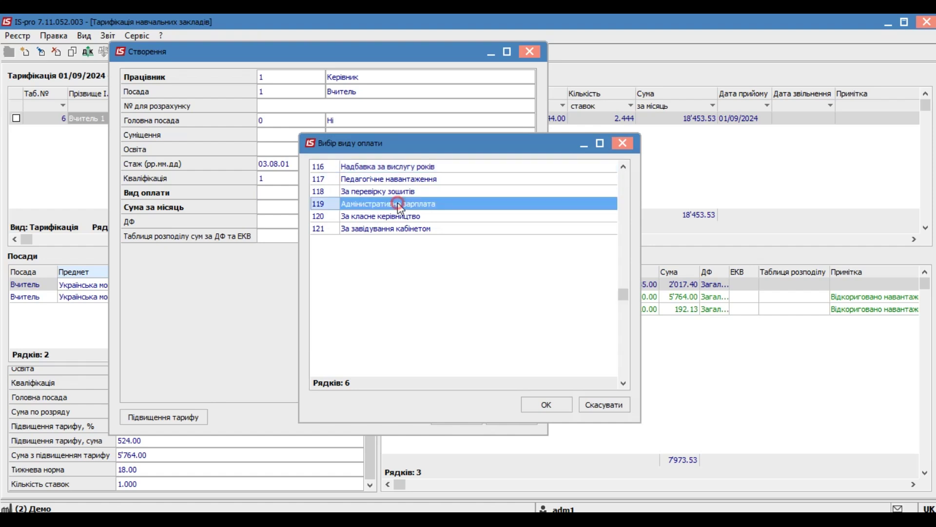
click(548, 405)
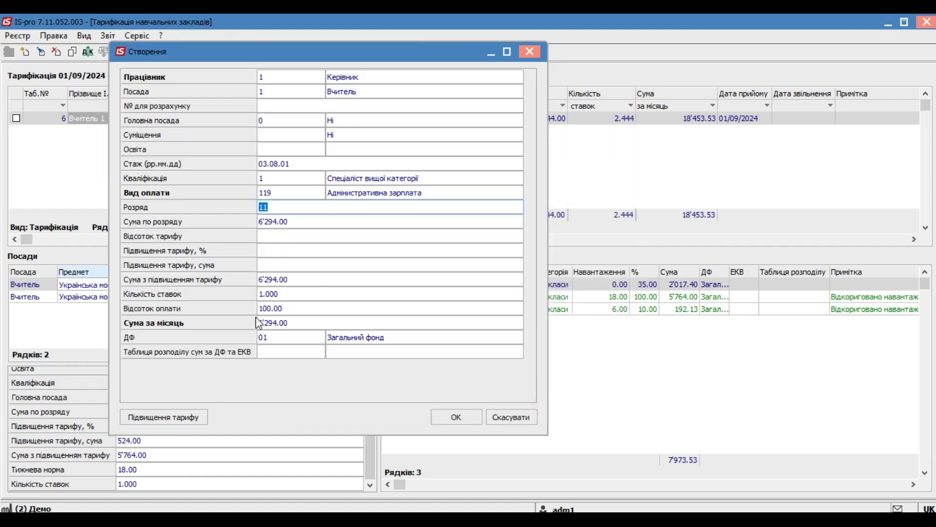
Step: Change Керівник's position to Директор and check the entry's qualification, pay type, grade and grade-based sum
click(470, 90)
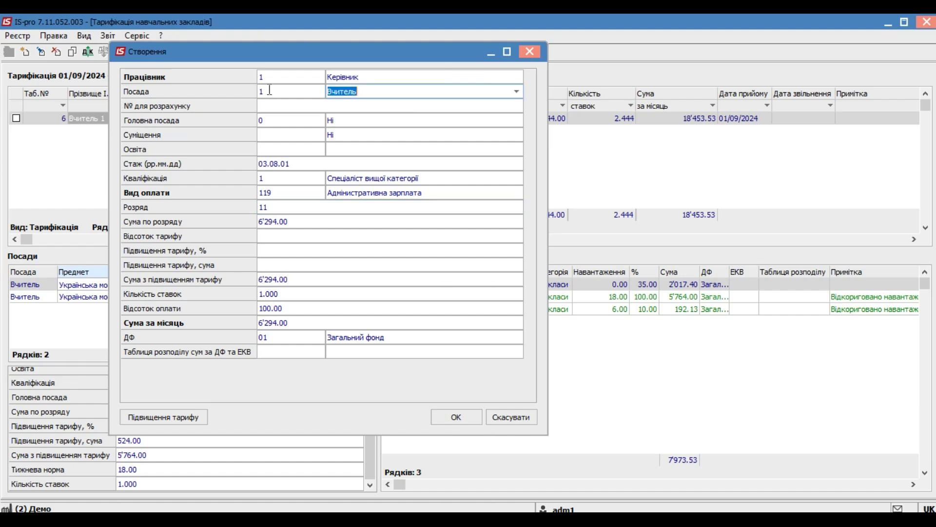
click(515, 91)
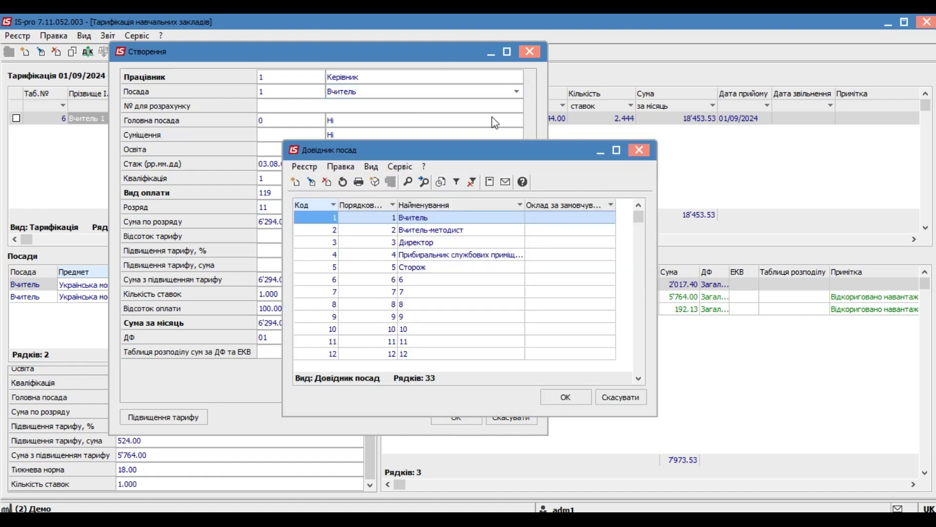
double_click(433, 242)
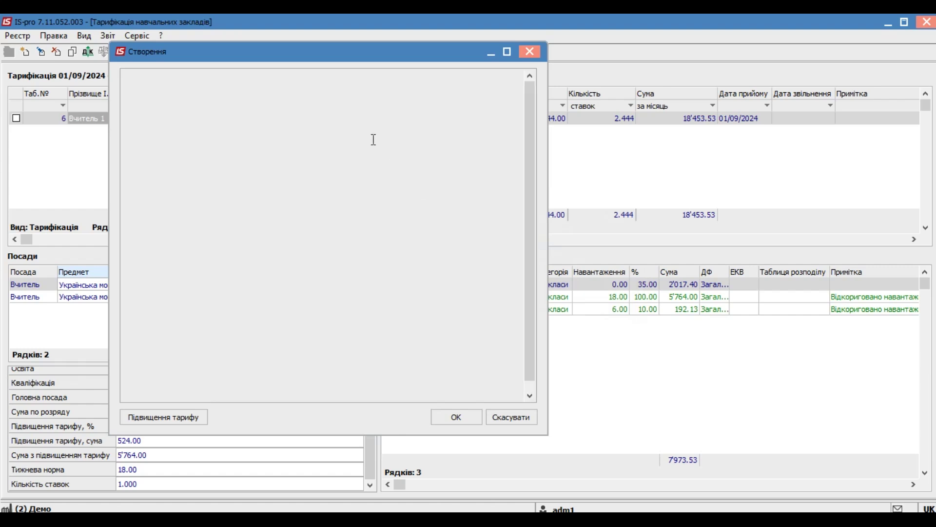
click(285, 180)
click(462, 177)
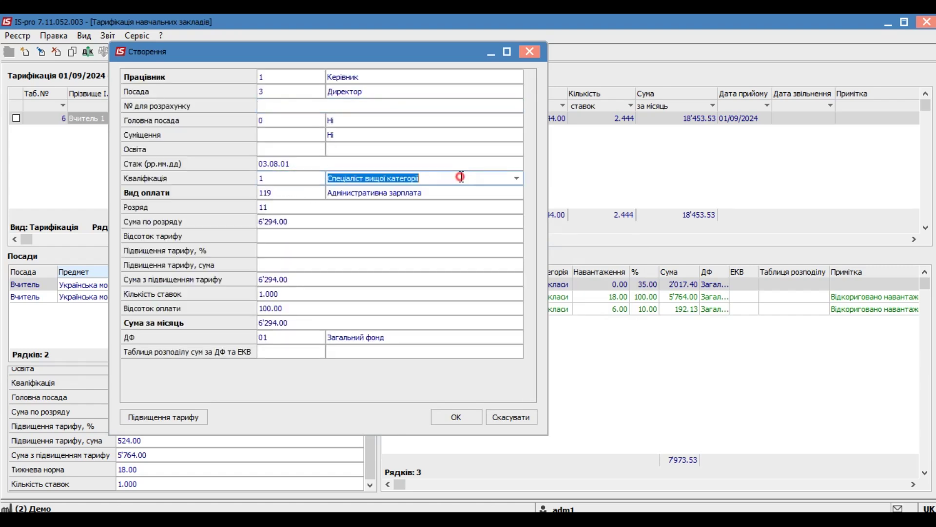
click(285, 193)
click(270, 208)
click(299, 223)
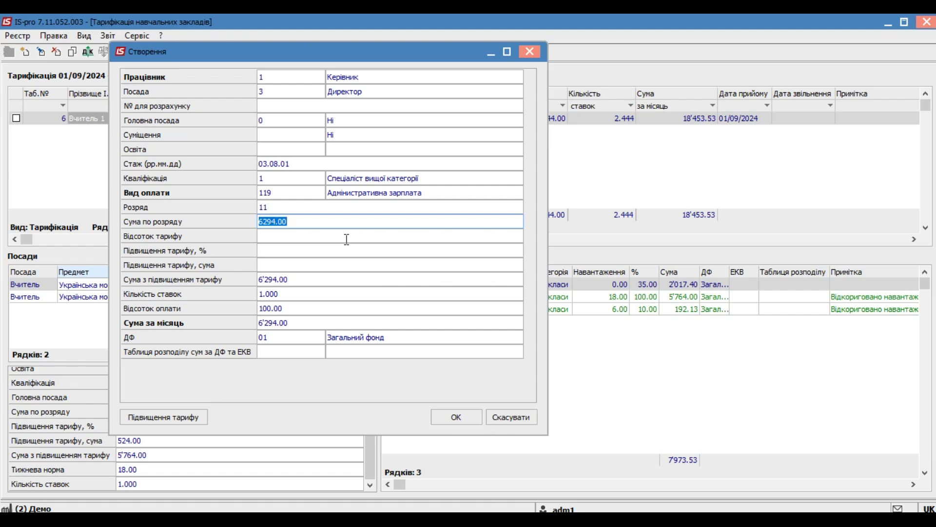
Step: Apply the 25% tariff increase to the Директор position, check the rates and monthly sum, and save the entry
click(167, 415)
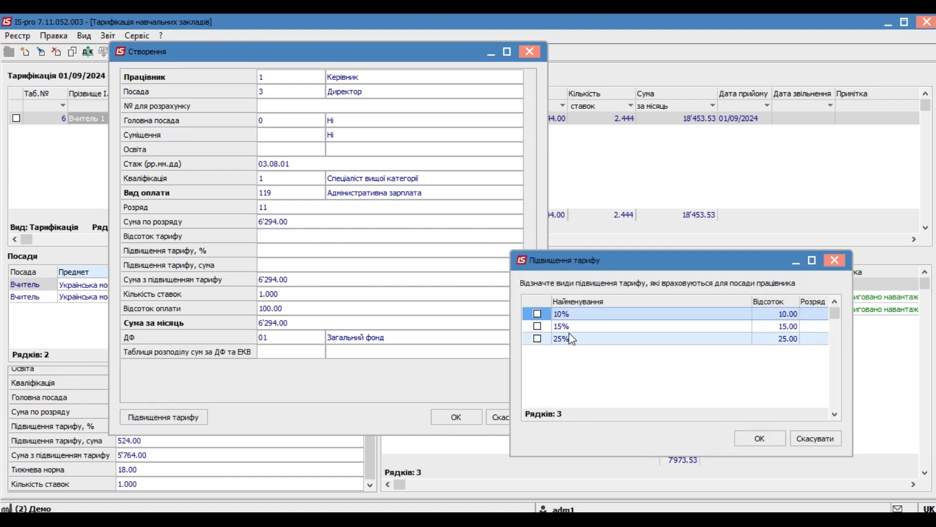
click(538, 339)
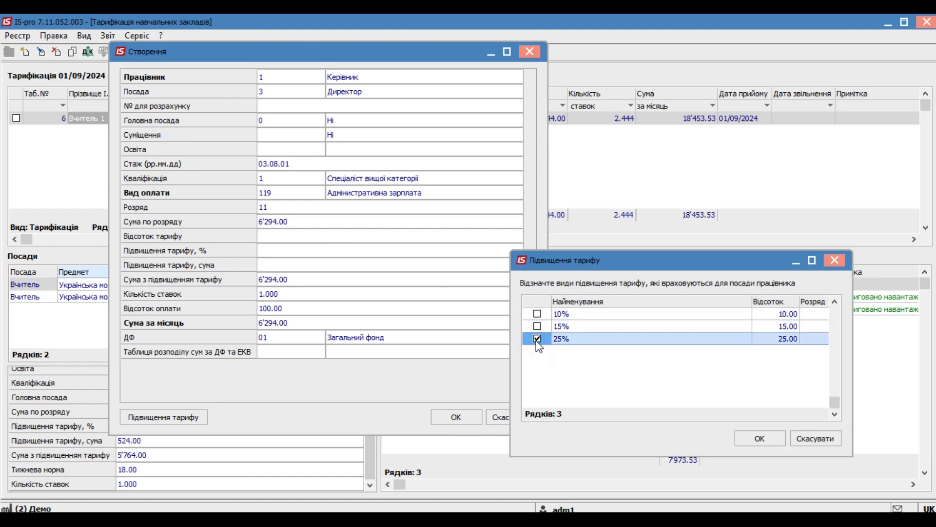
click(761, 439)
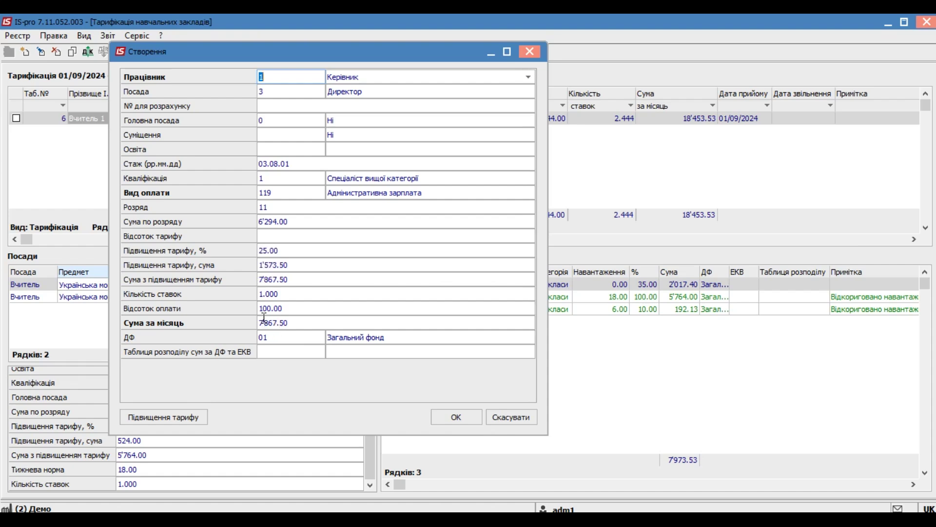
click(271, 294)
click(273, 323)
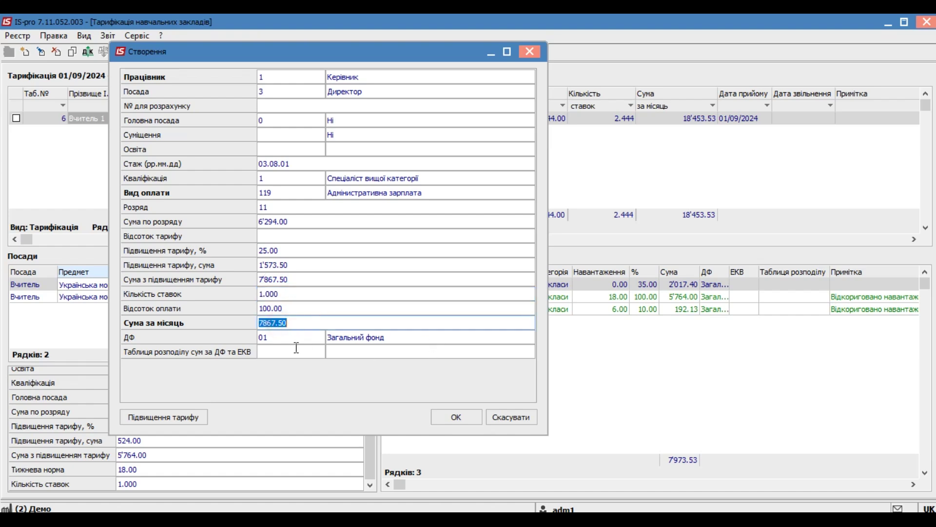
click(457, 417)
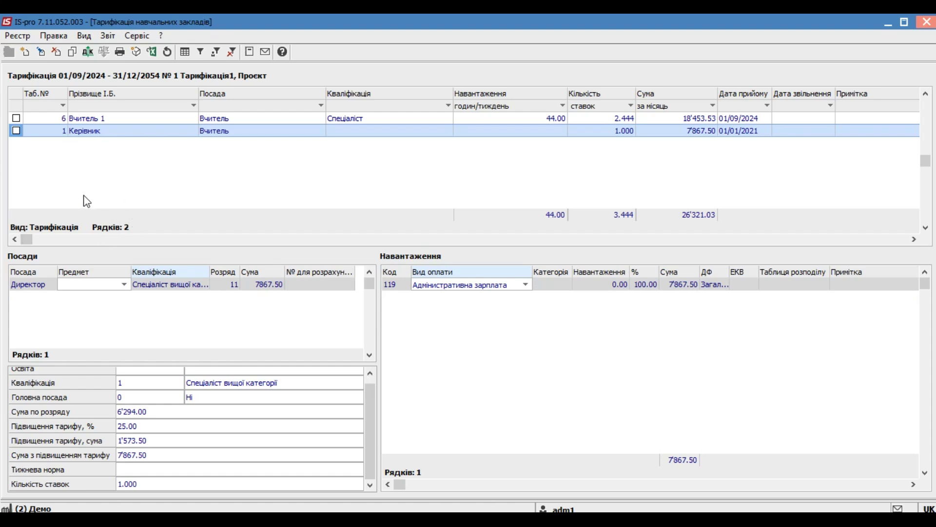
Step: Start a second tariffication entry for Керівник with the position Вчитель
click(83, 131)
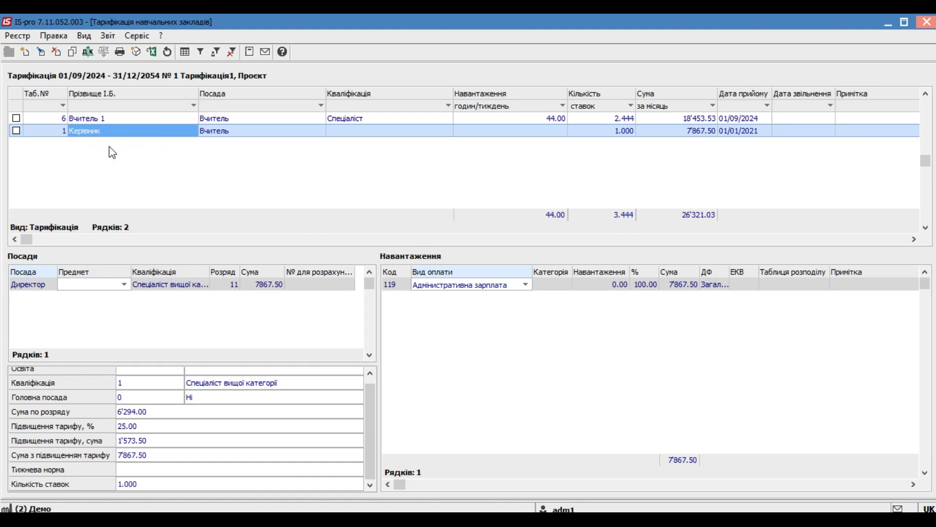
click(26, 304)
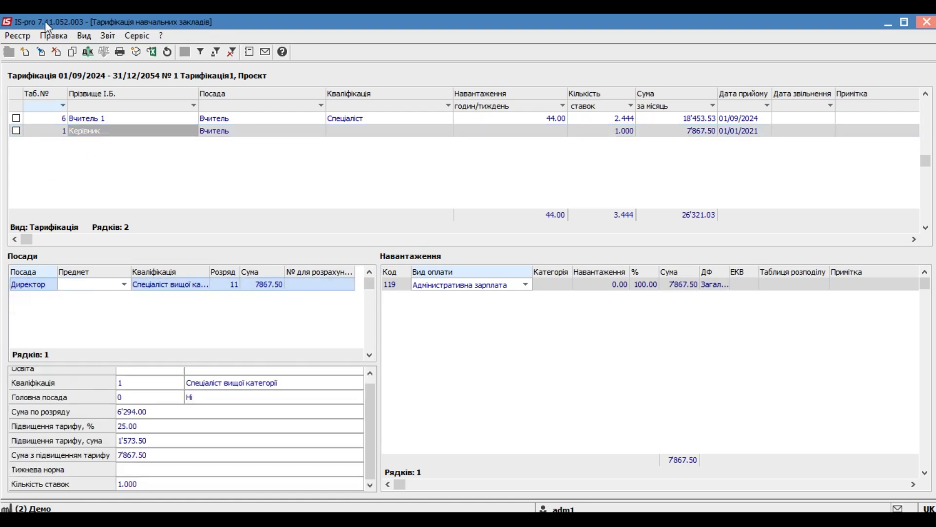
click(29, 54)
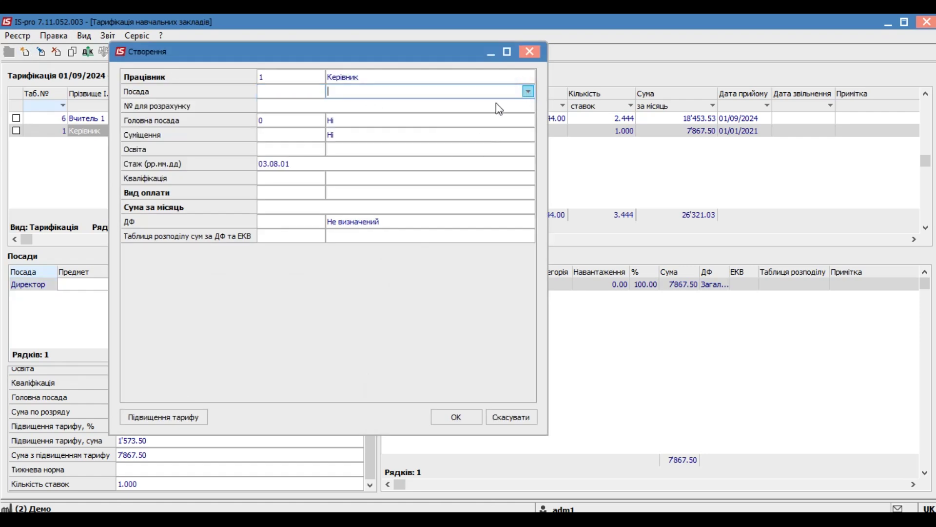
click(528, 91)
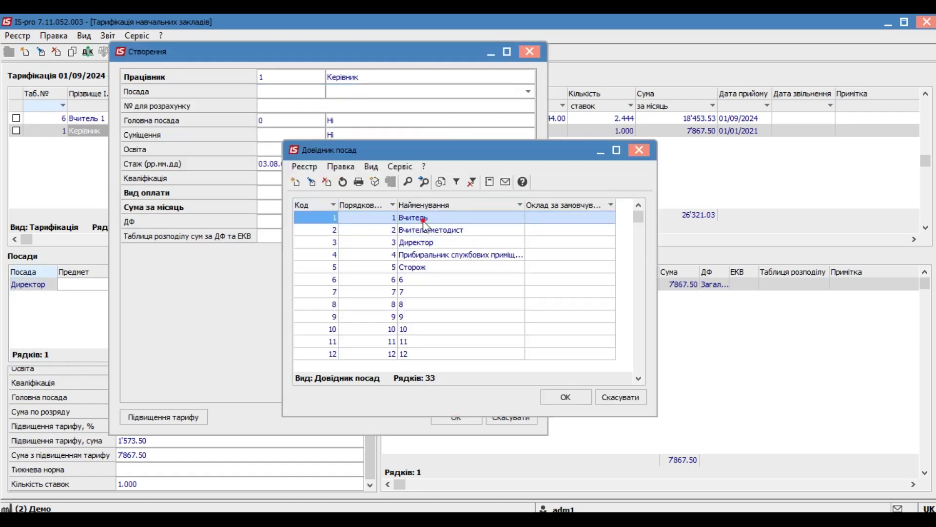
click(425, 218)
click(572, 399)
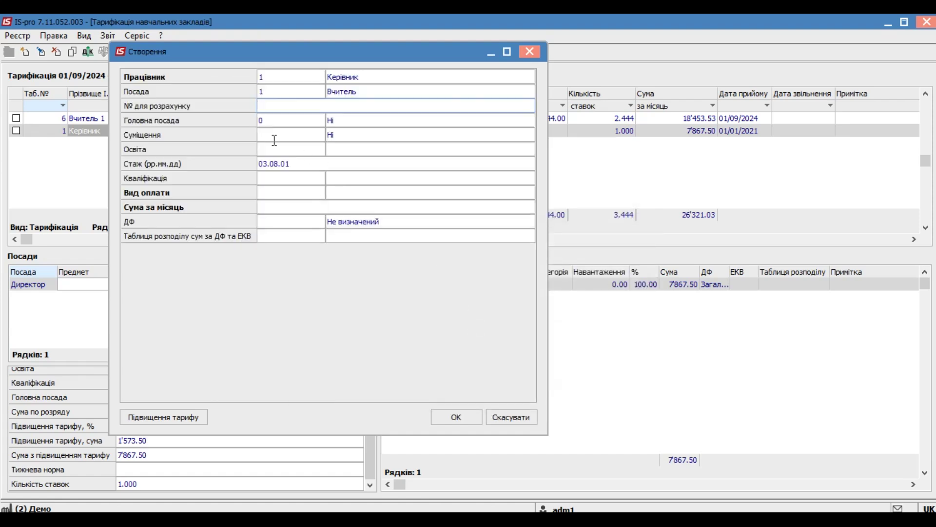
Step: Set the Вчитель entry's qualification to Спеціаліст першої категорії and the pay type to 117 Педагогічне навантаження
click(302, 176)
click(528, 178)
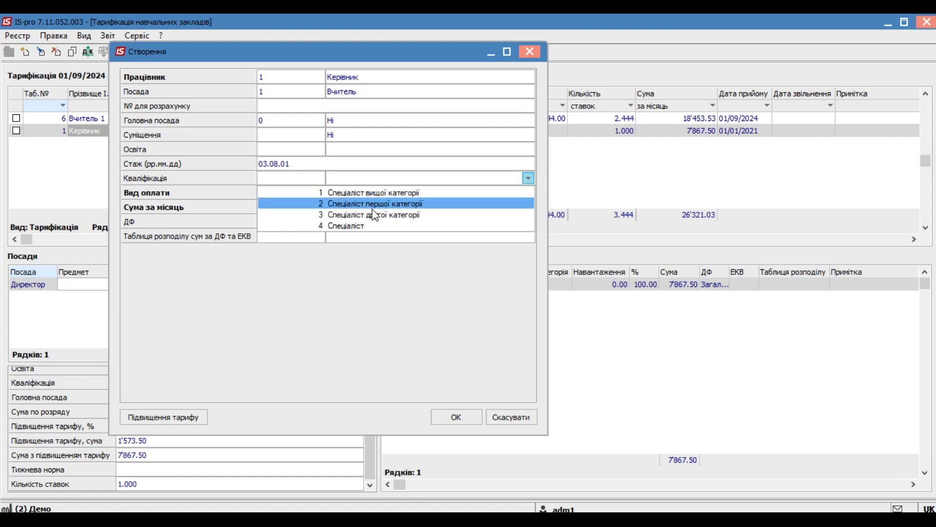
click(388, 204)
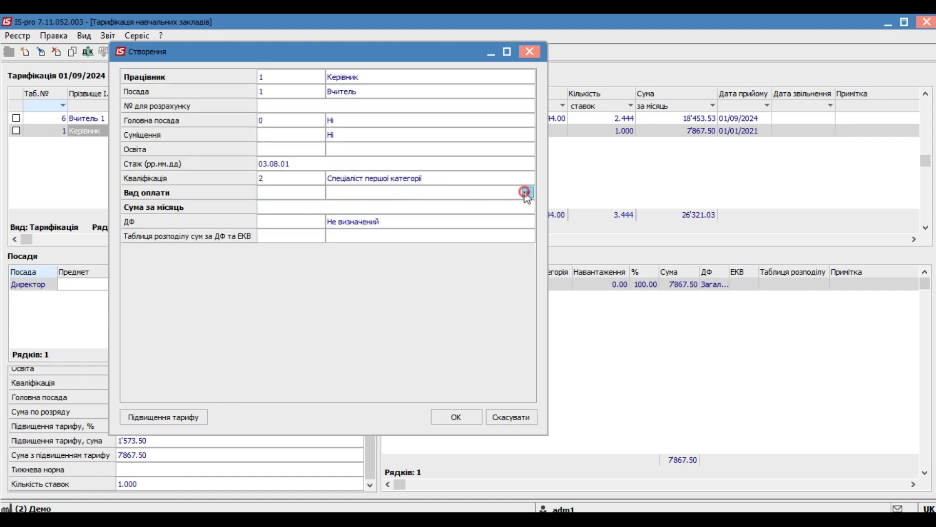
click(526, 192)
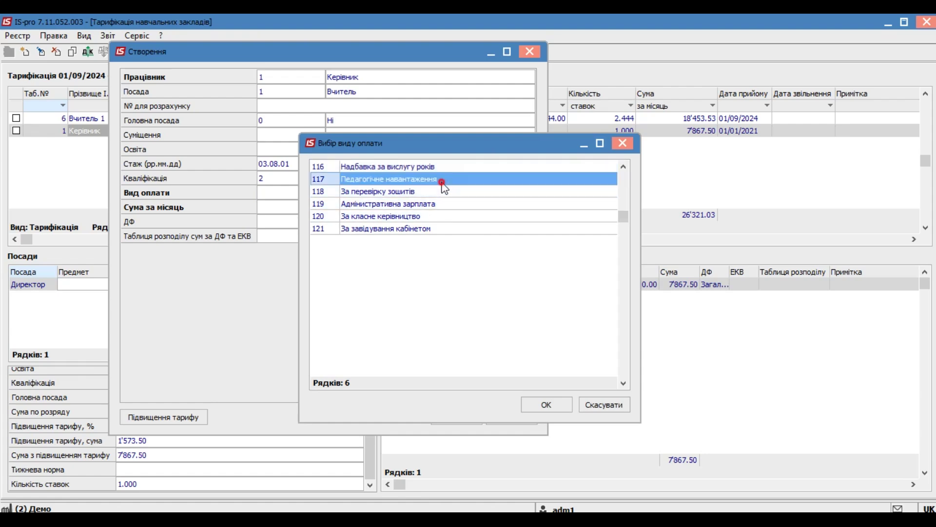
click(442, 183)
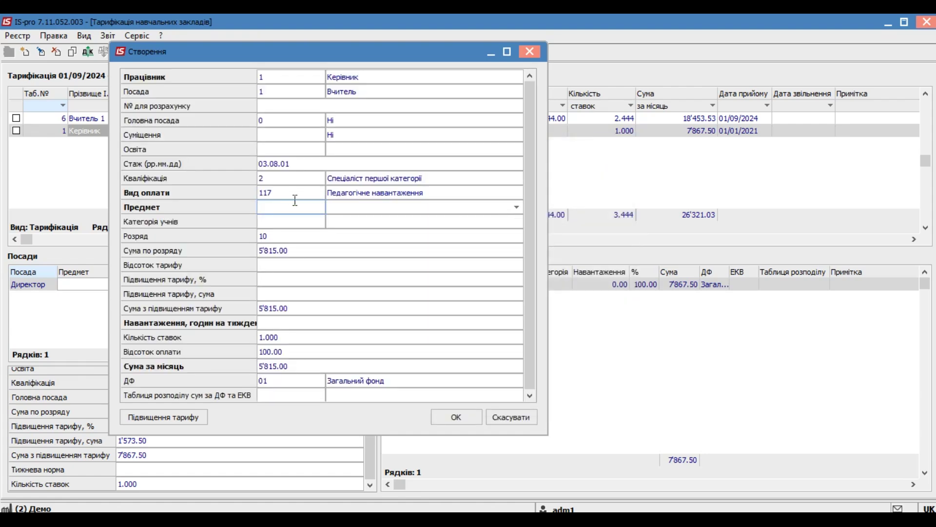
Step: Set the subject to Астрономія and the pupil category to X-XI класи for Керівник's teaching load
click(516, 208)
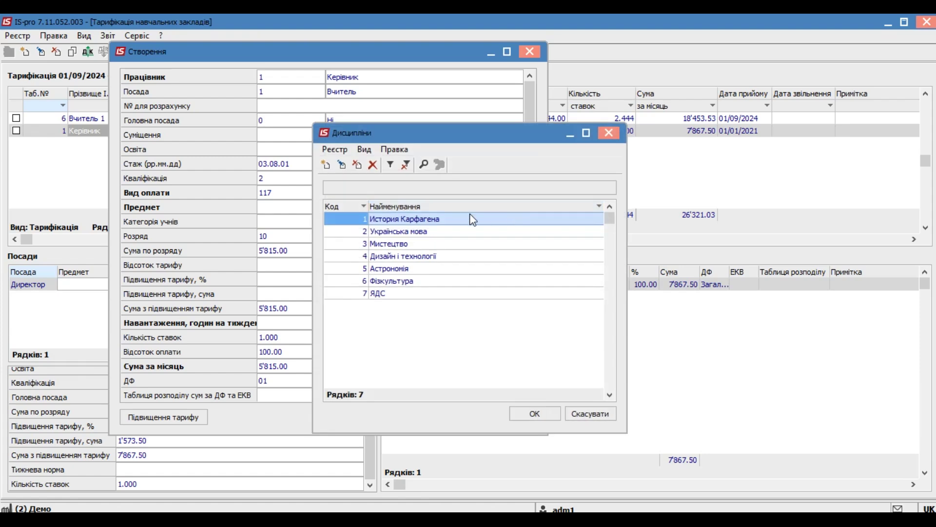
click(424, 268)
click(535, 413)
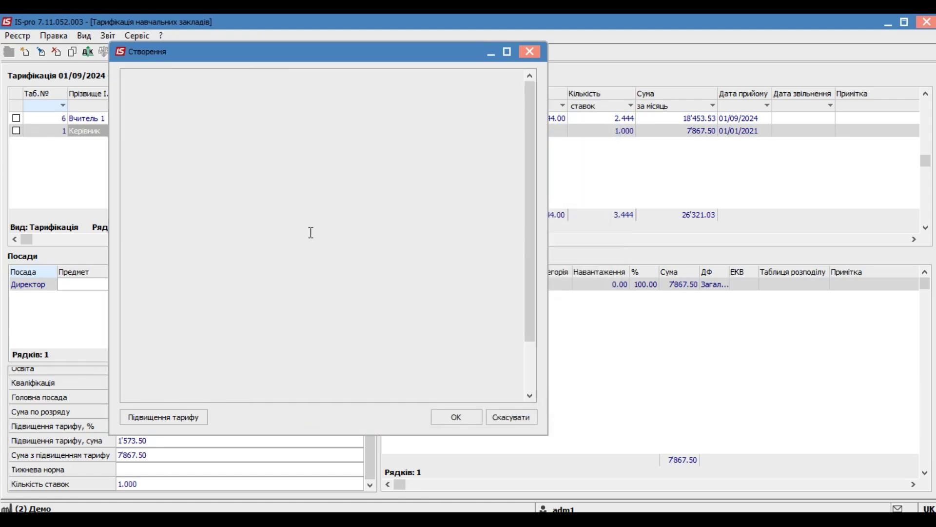
click(516, 222)
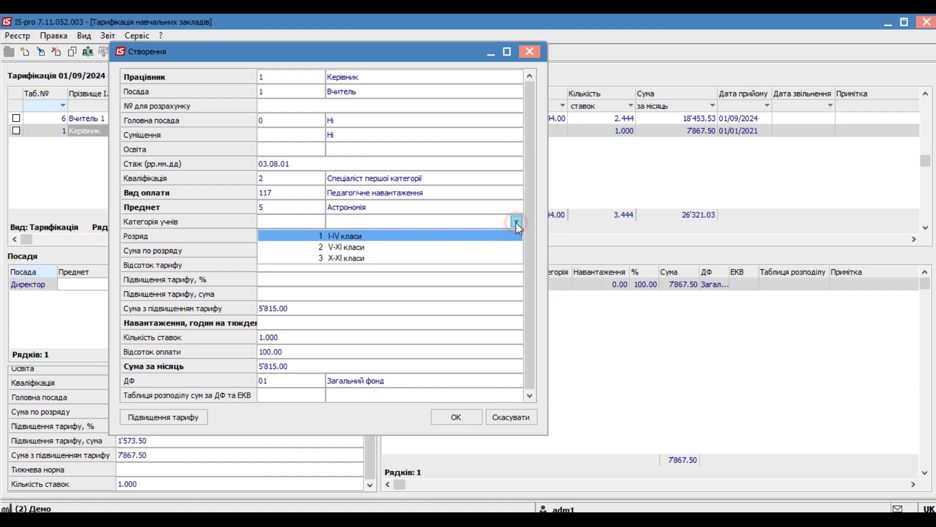
click(337, 261)
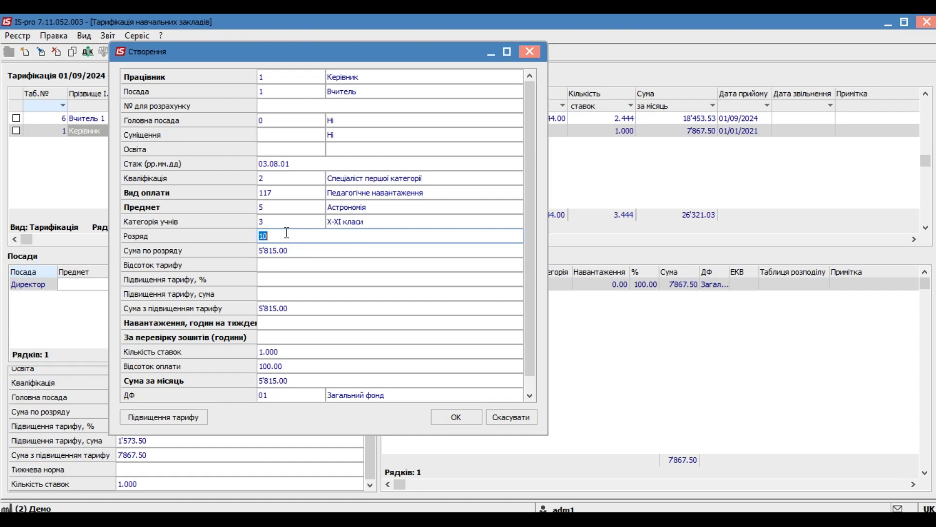
Step: Enter a teaching load of 6 hours per week and 1 hour of notebook checking, and save the entry
click(297, 249)
click(271, 321)
text(6)
key(Return)
text(1)
key(Return)
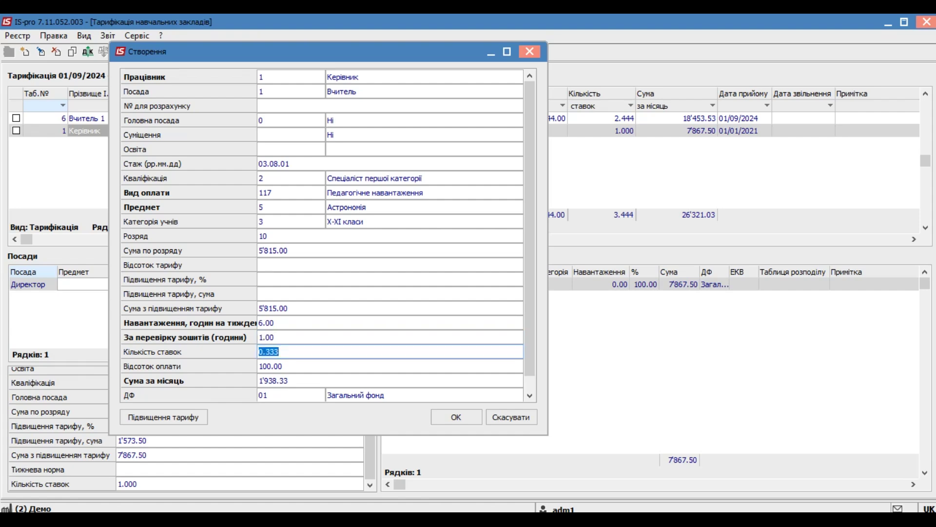
click(458, 417)
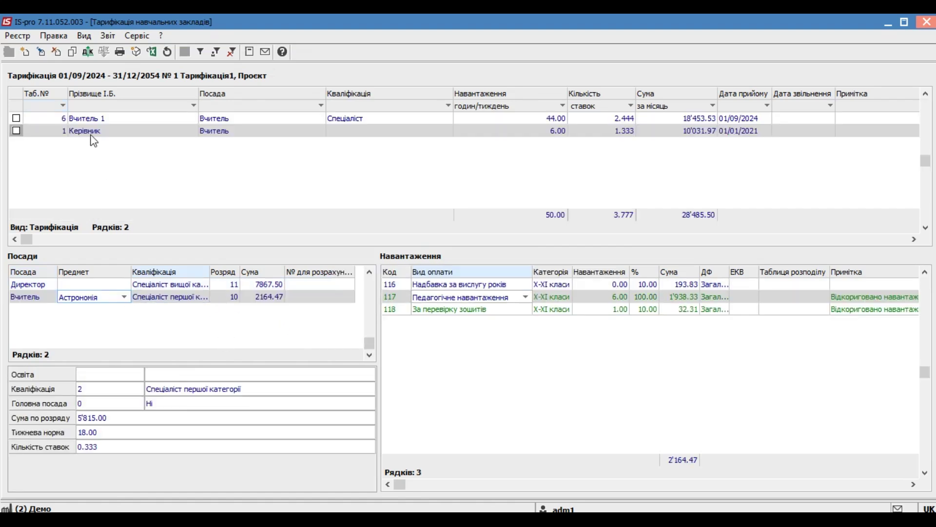
Step: Review Керівник's Вчитель position for Астрономія with its load lines, and select the Вчитель 1 record
click(29, 298)
click(82, 299)
click(441, 327)
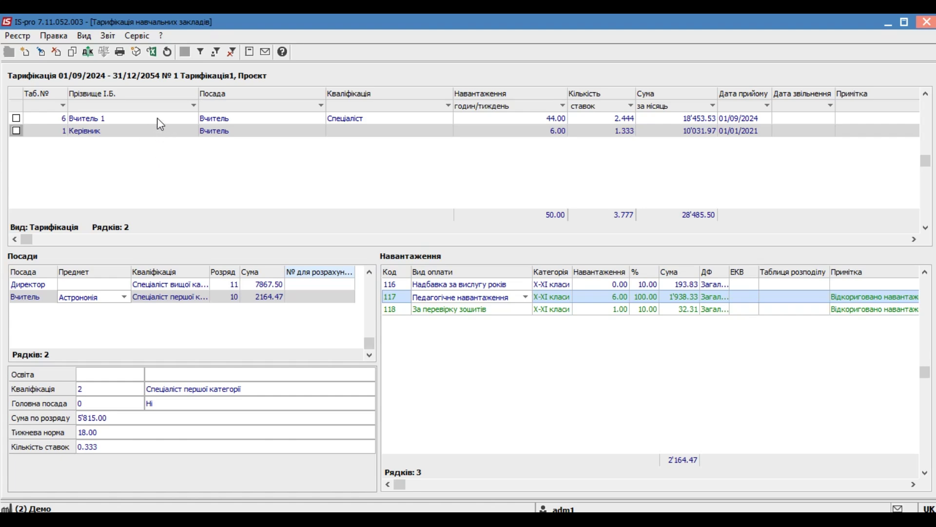
click(125, 118)
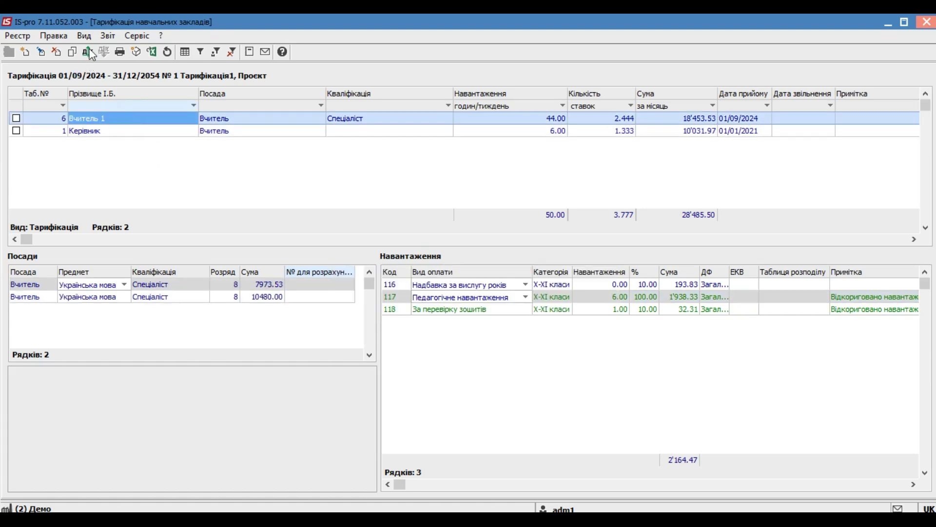
Step: Post the tariffication document, choosing to continue without creating an order
click(88, 53)
click(462, 305)
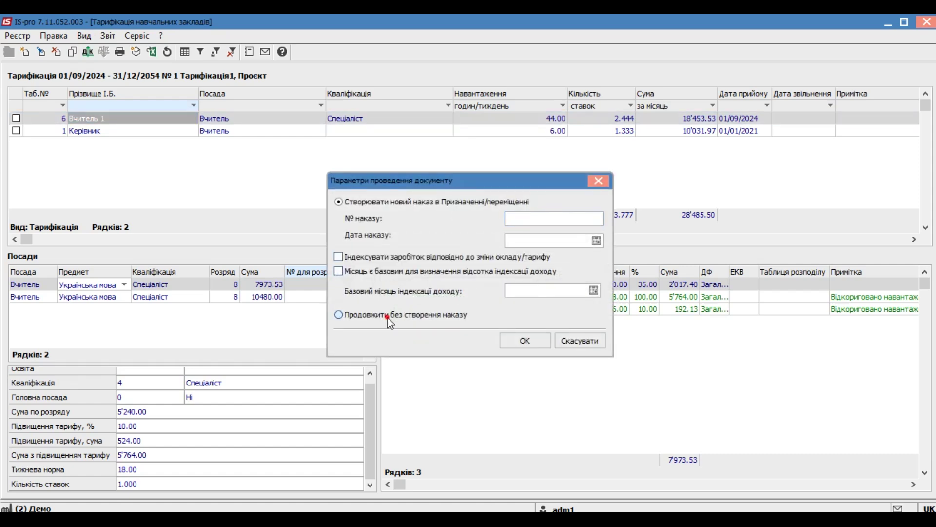
click(388, 317)
click(525, 340)
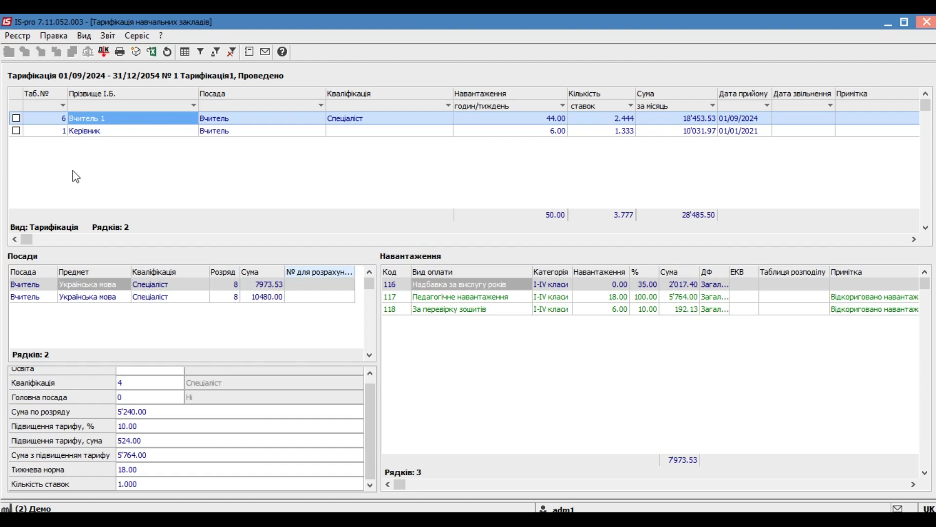
Step: View Керівник's pay sheet for Вересень'24 and examine the Адміністративна зарплата (Директор) accrual
click(100, 130)
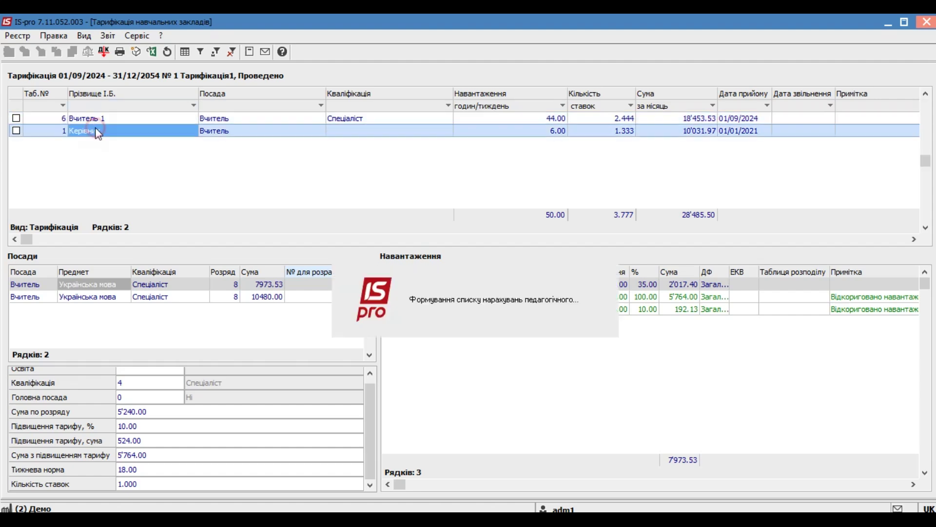
click(21, 36)
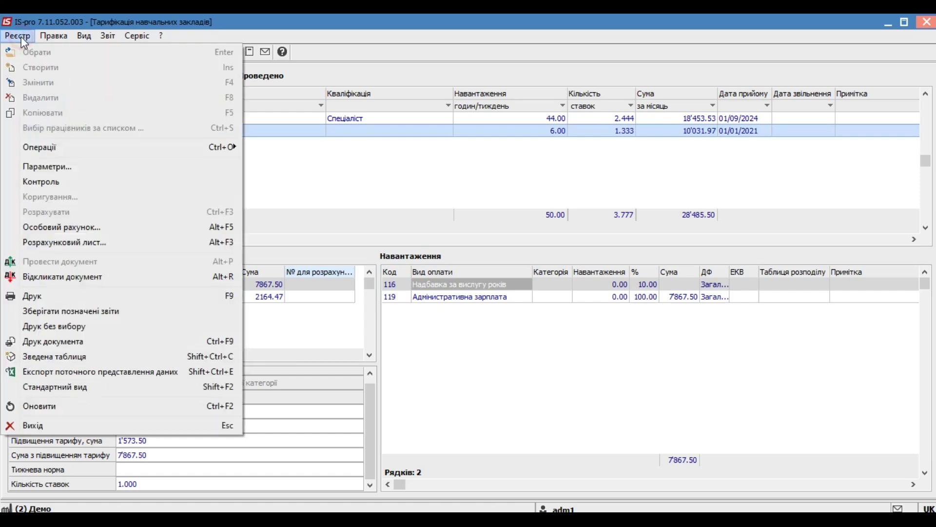
click(63, 245)
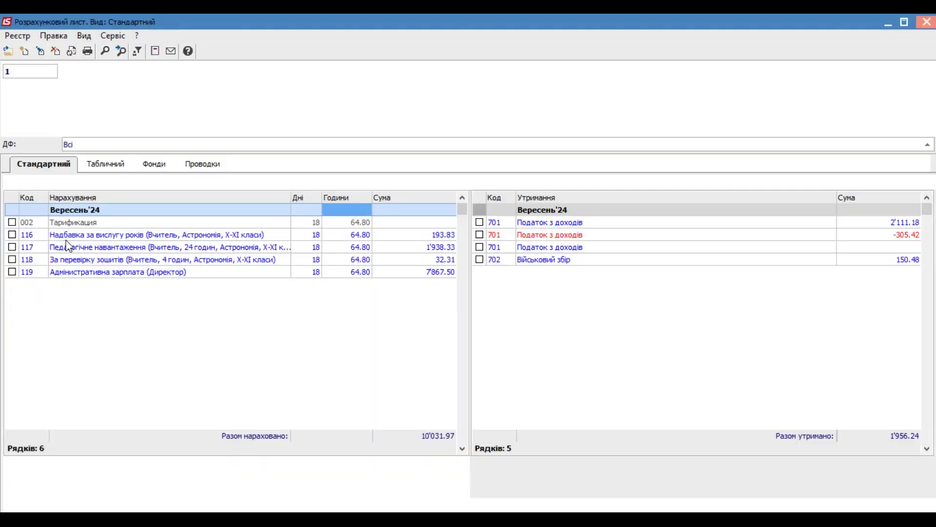
click(161, 276)
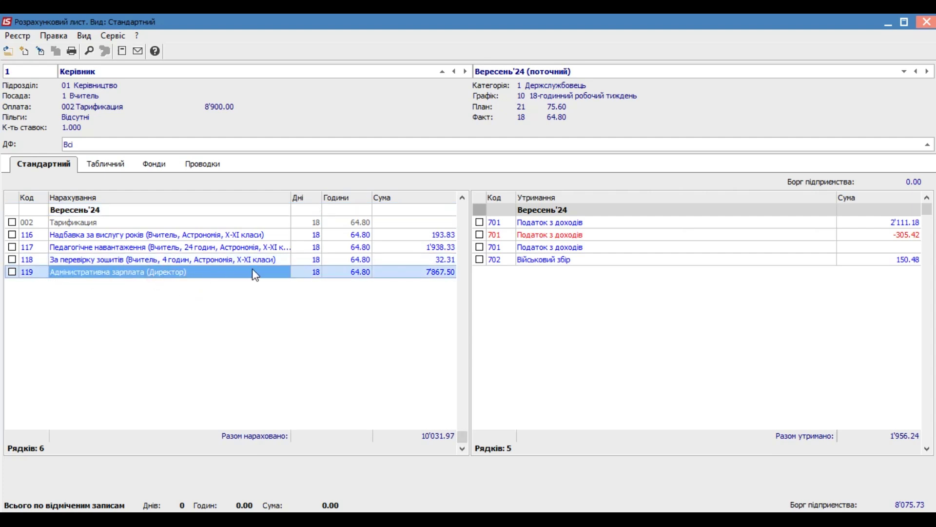
click(428, 272)
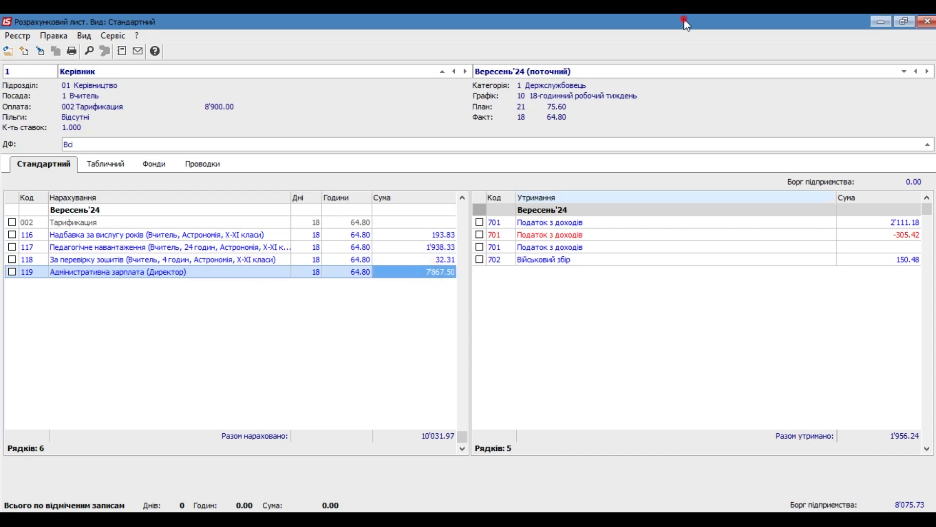
click(904, 22)
drag(613, 49, 382, 52)
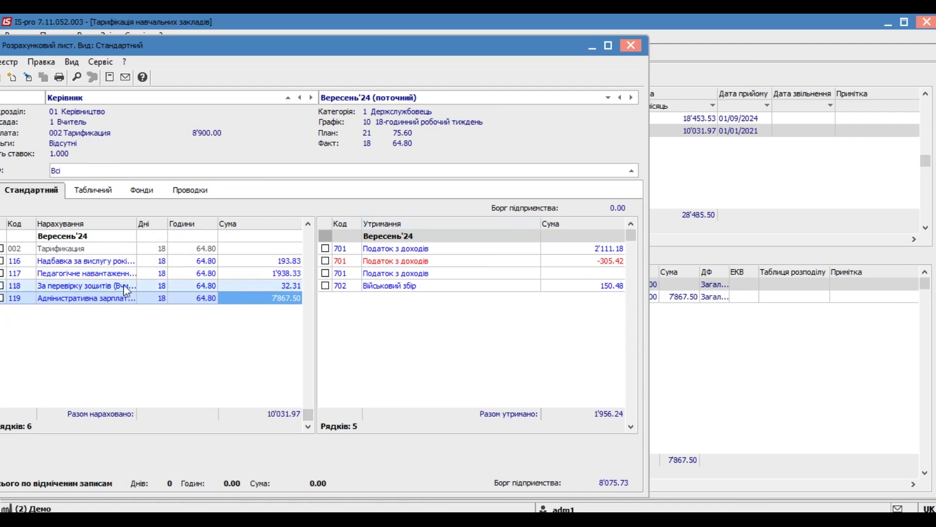
click(631, 44)
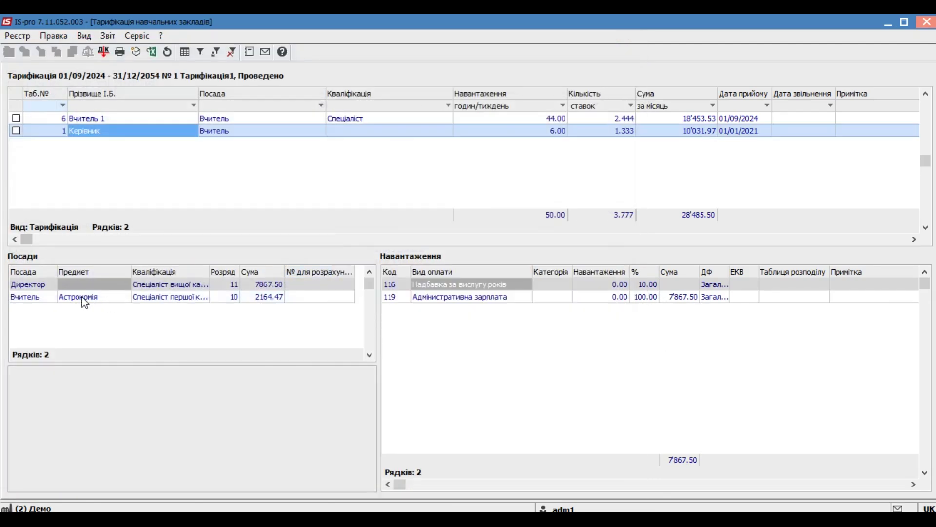
Step: Select Керівник's Вчитель position and compare its load lines with the teaching, seniority and notebook-checking accruals on the pay sheet
click(39, 299)
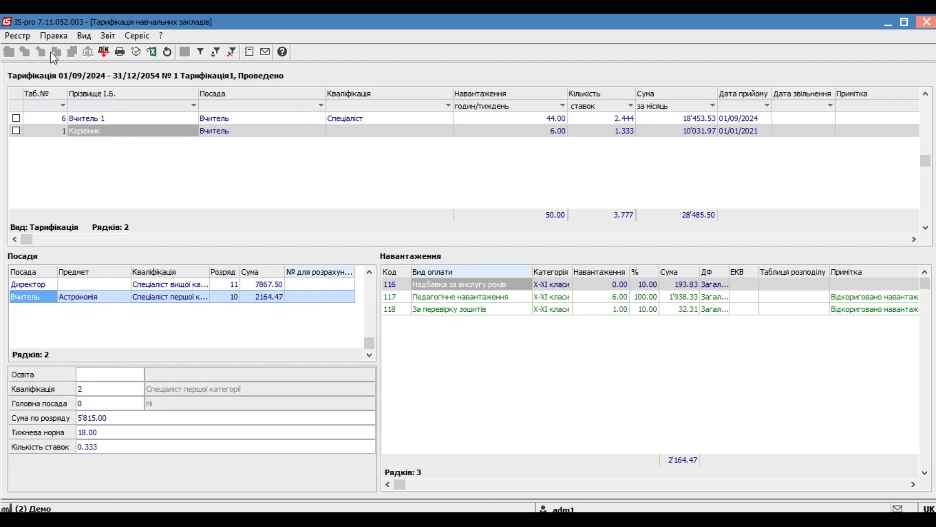
click(17, 36)
click(68, 244)
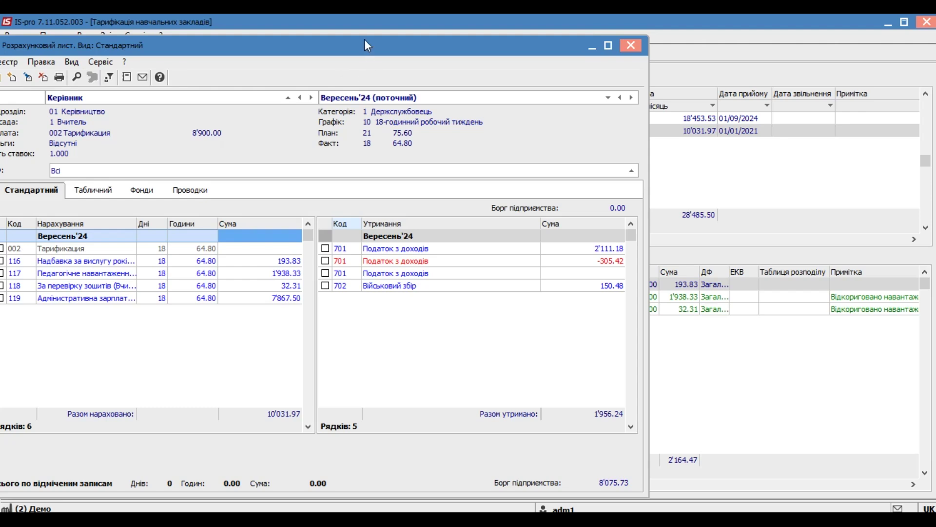
drag(366, 48, 345, 52)
click(90, 277)
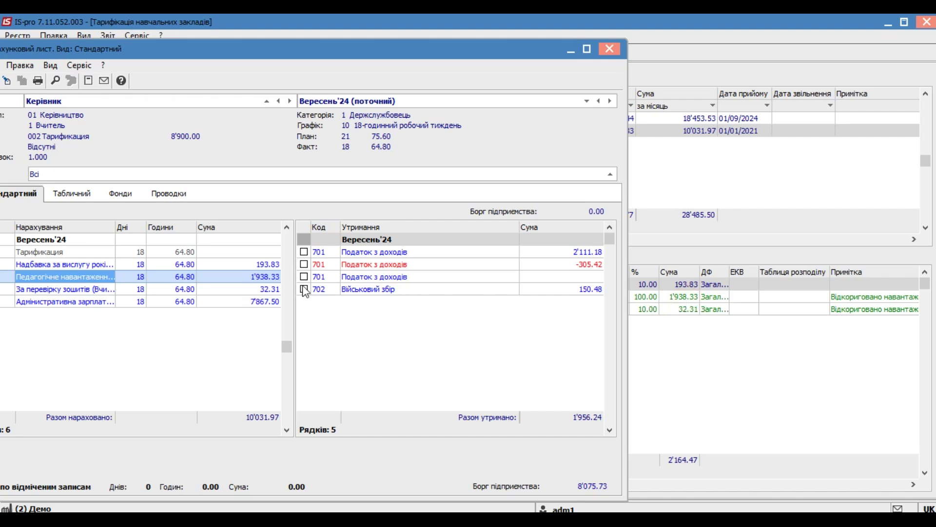
click(279, 300)
click(266, 264)
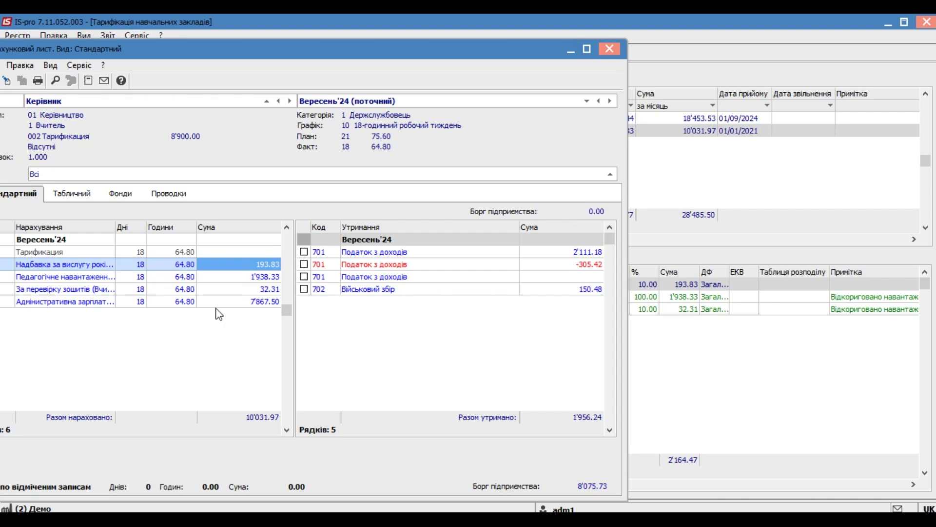
click(244, 290)
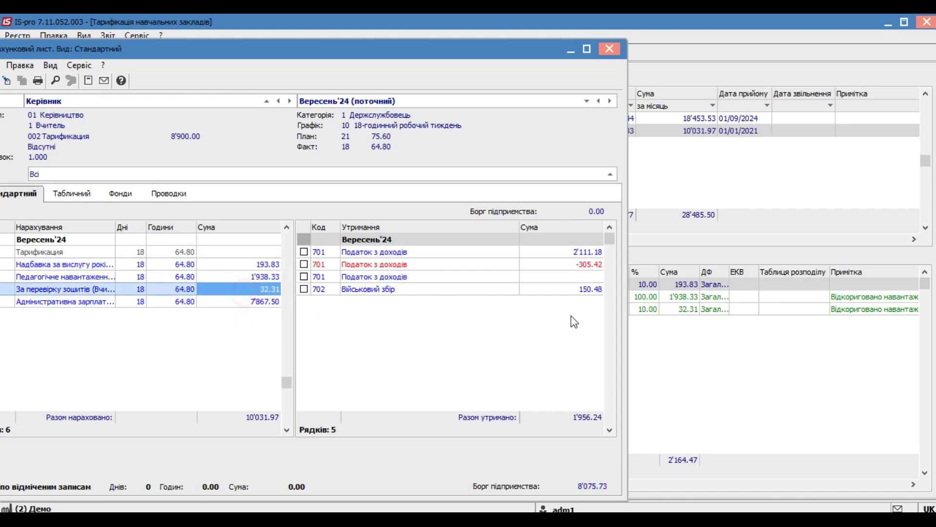
click(609, 49)
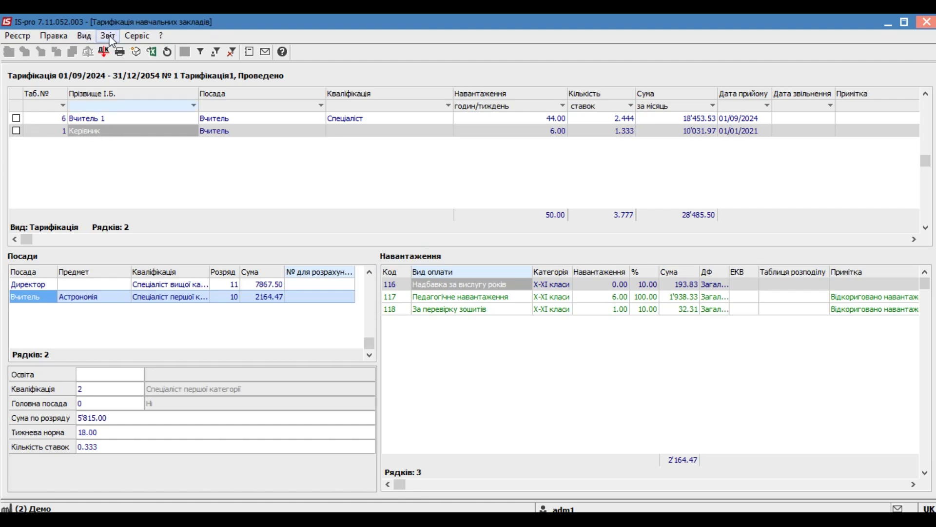
Step: Choose the FR Тарифікація. ЗОШ output form (R018_002.RPF) for printing and bring up its report parameters
click(132, 52)
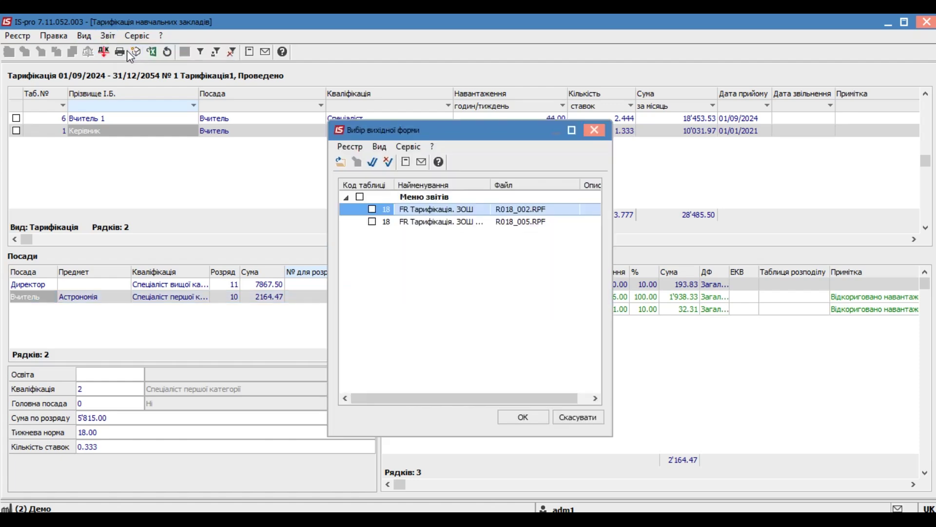
click(436, 210)
click(534, 417)
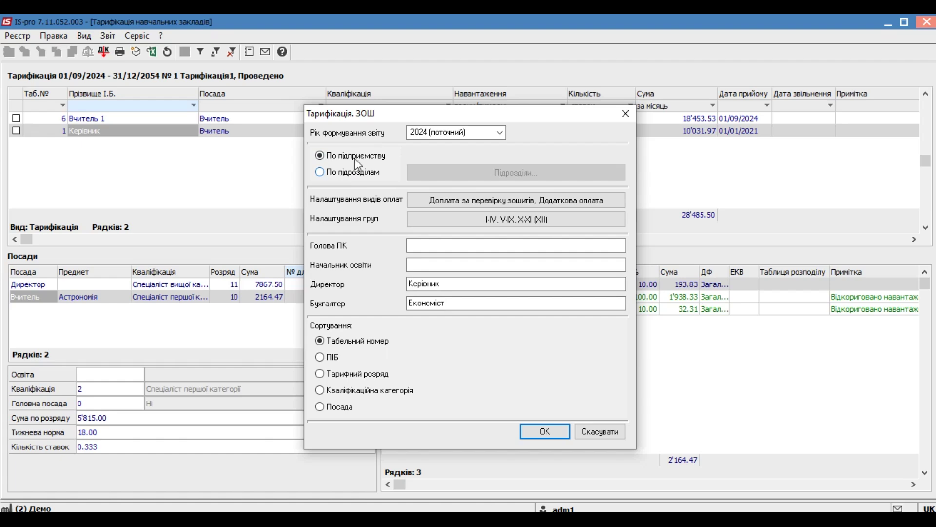
Step: Try the По підрозділам scope with its department selection, and set the report back to По підприємству
click(346, 174)
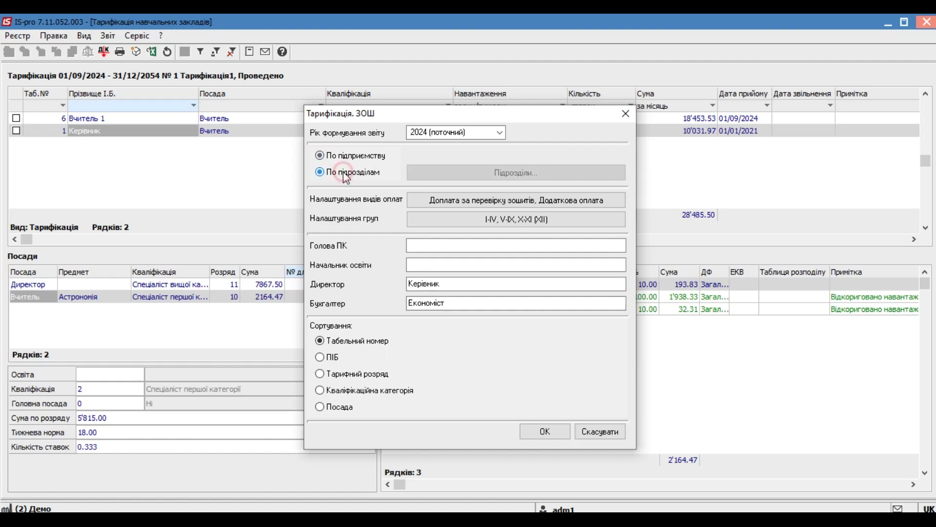
click(461, 171)
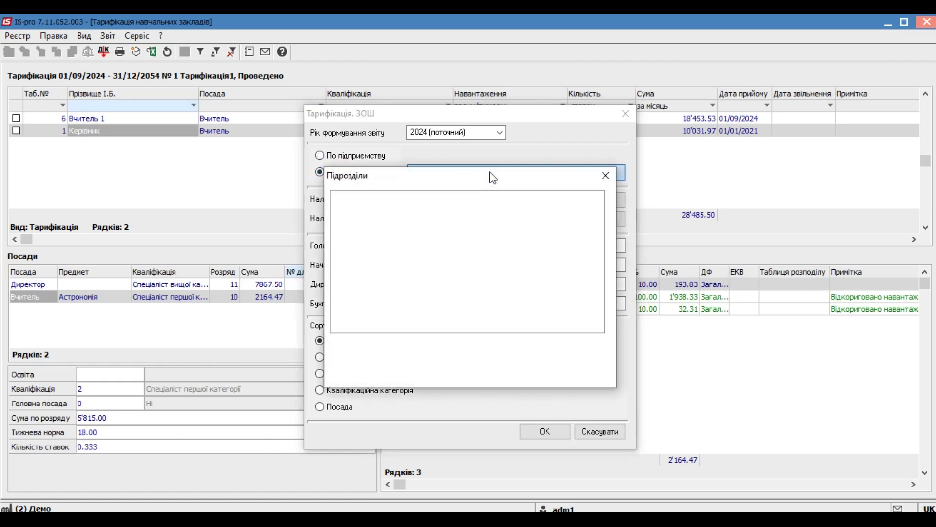
click(606, 175)
click(348, 159)
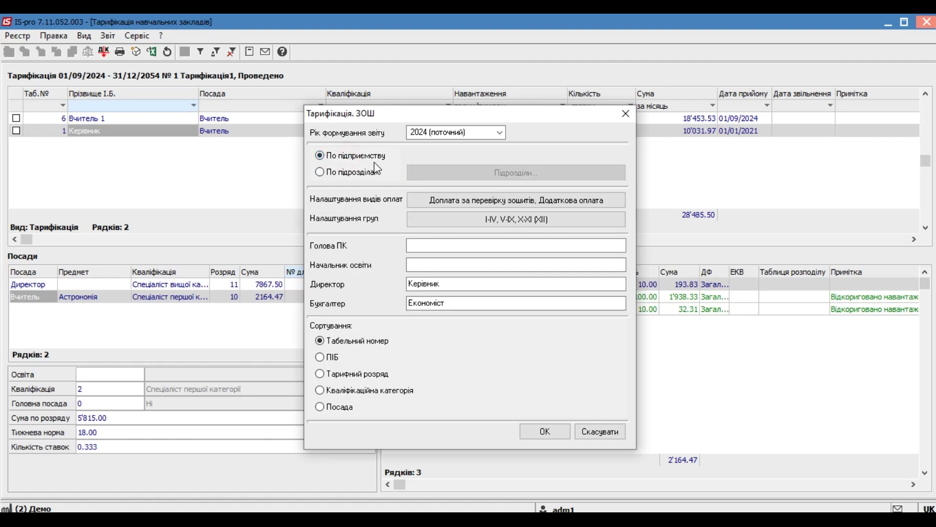
Step: In the report's pay type settings, examine the pay types assigned to column 15-17. Доплата за перевірку зошитів
click(444, 201)
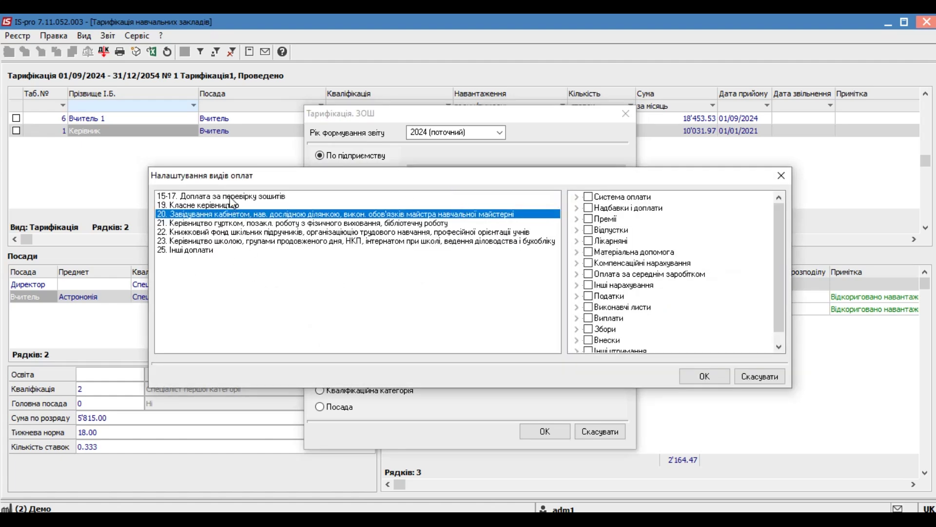
click(231, 197)
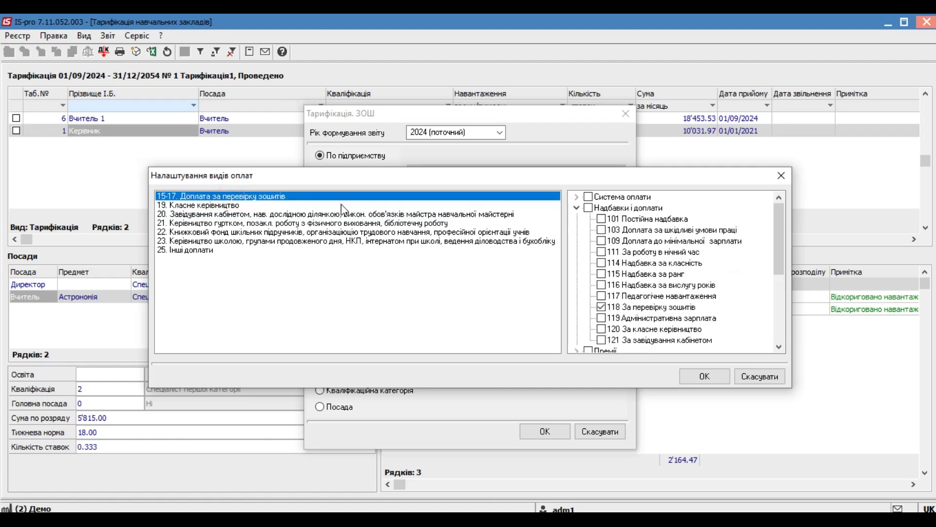
click(651, 307)
click(605, 307)
click(606, 308)
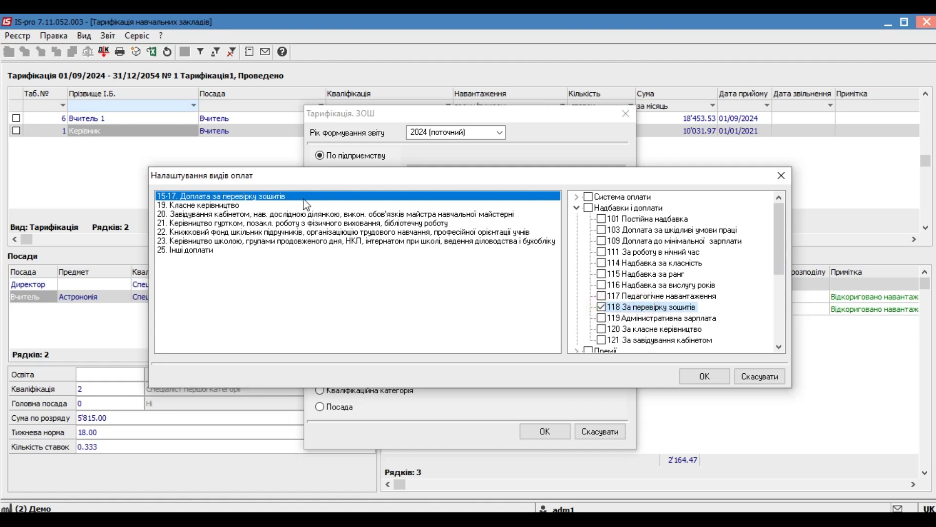
Step: Examine the pay types assigned to the report columns from 19. Класне керівництво to 25. Інші доплати, and accept the settings
click(232, 205)
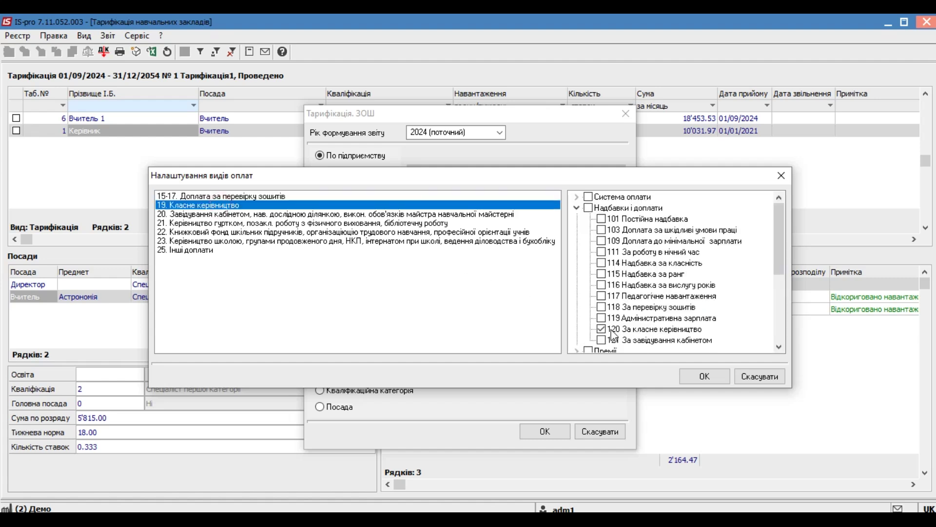
click(634, 330)
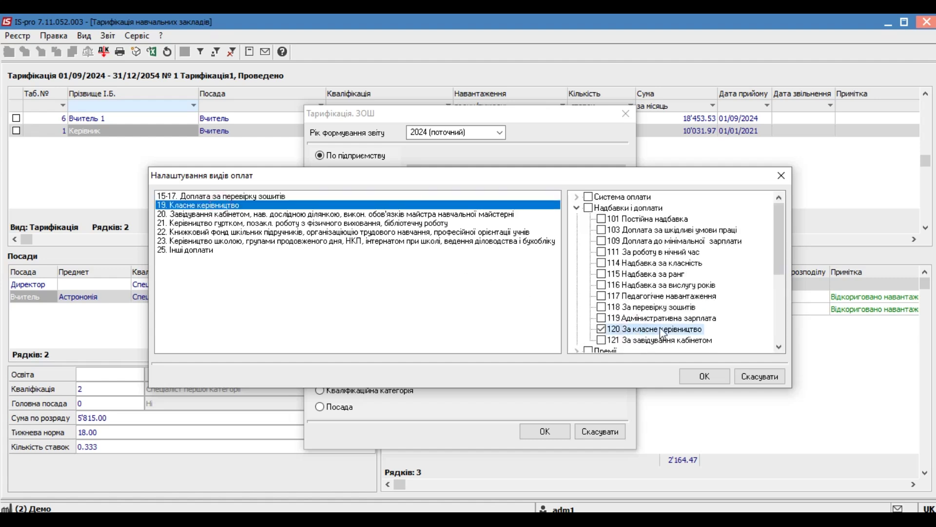
click(233, 216)
click(217, 223)
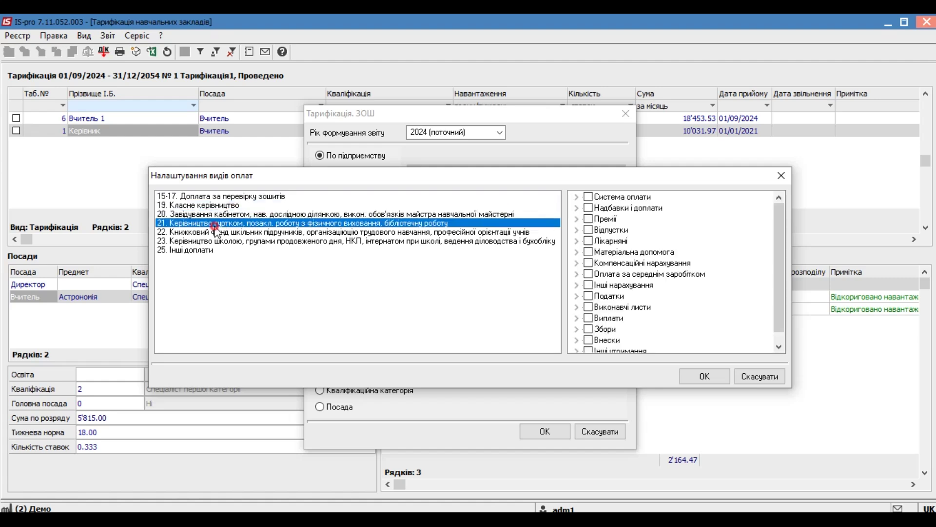
click(208, 241)
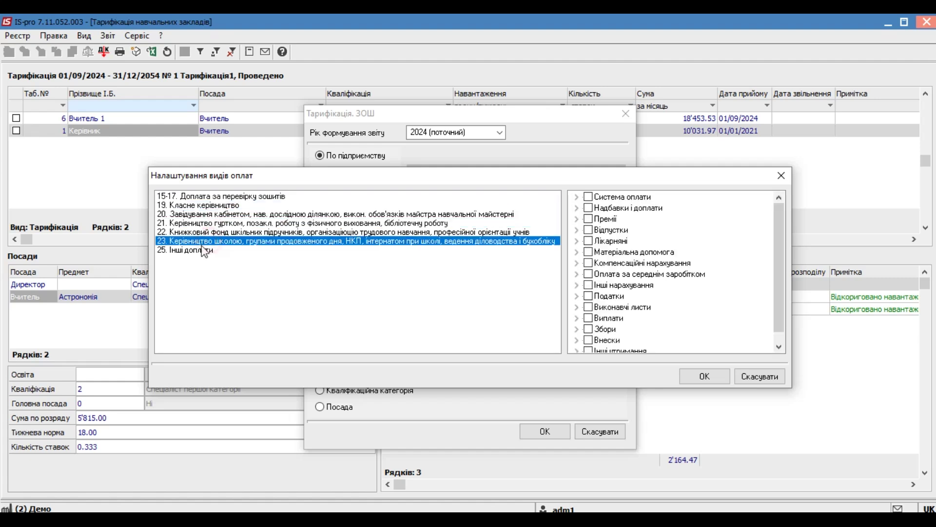
click(205, 251)
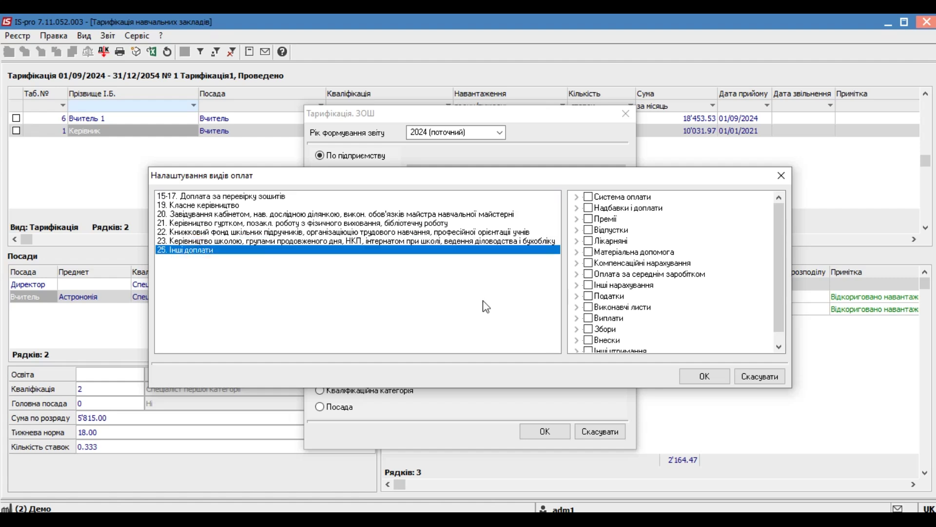
click(689, 378)
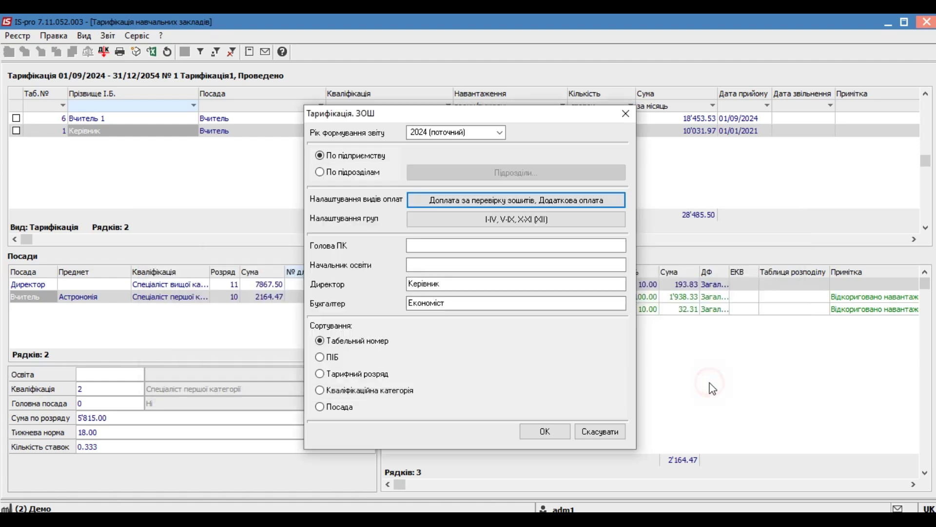
Step: Examine which pupil categories are assigned to the I-IV, V-IX and X-XI(XII) class groups, and accept the group settings
click(465, 220)
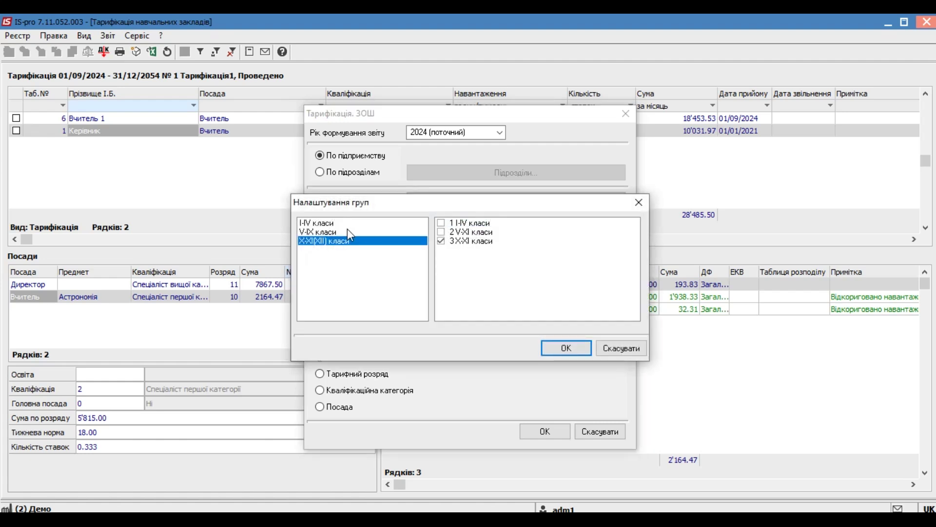
click(304, 223)
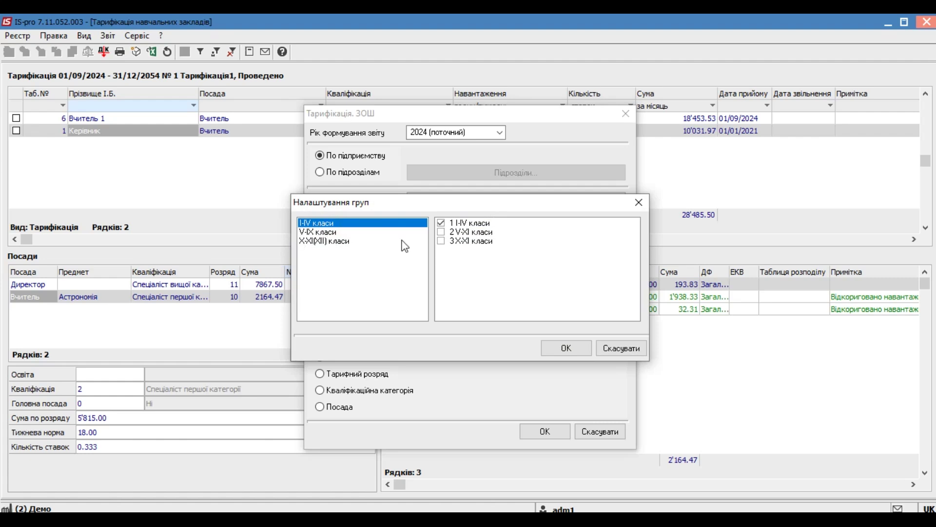
click(475, 225)
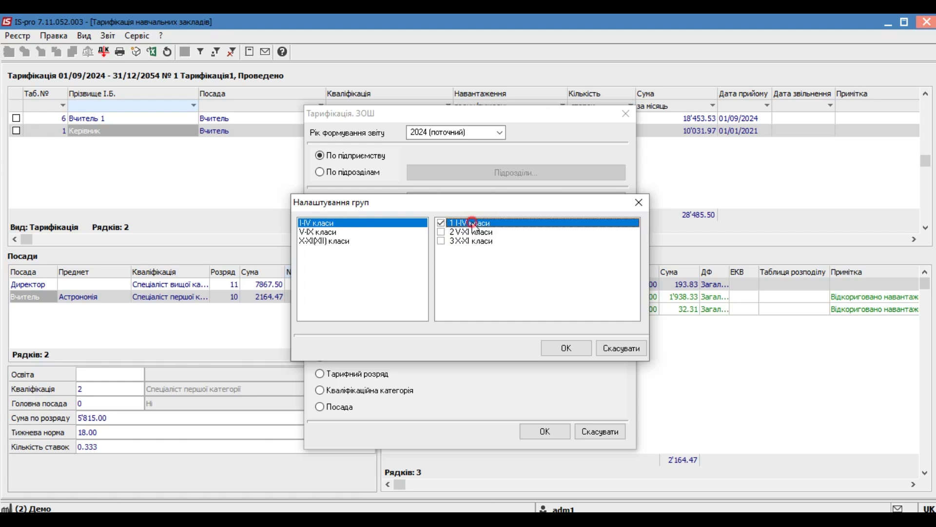
click(315, 232)
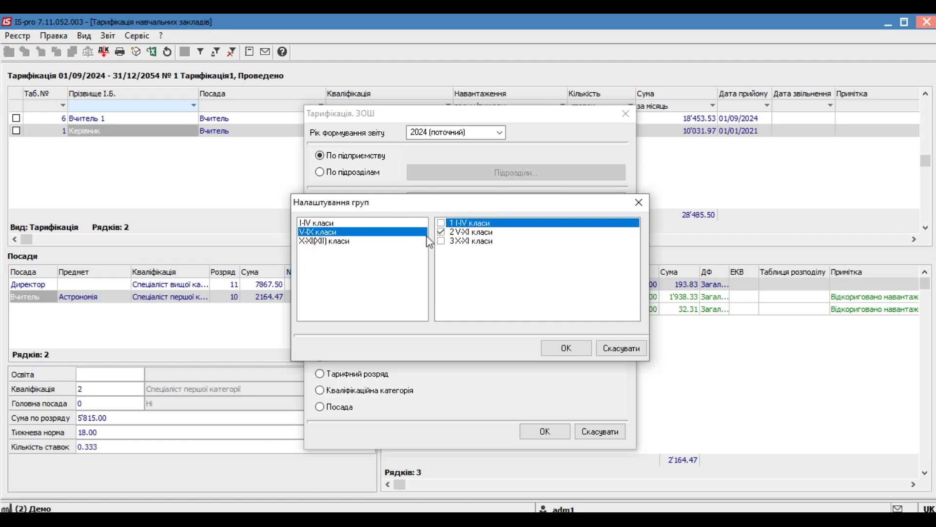
click(335, 242)
click(473, 241)
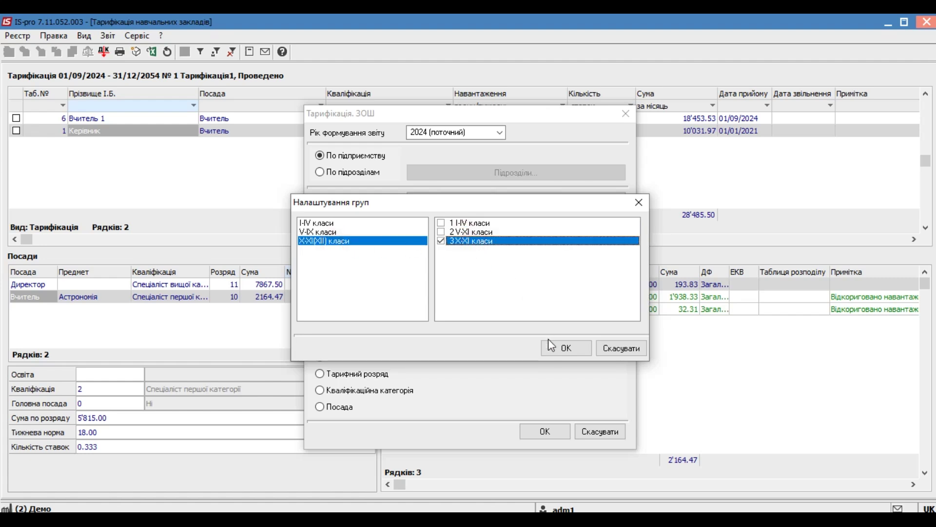
click(575, 351)
Step: Review the Голова ПК, Директор and Бухгалтер signatory fields and generate the report sorted by Табельний номер
click(475, 285)
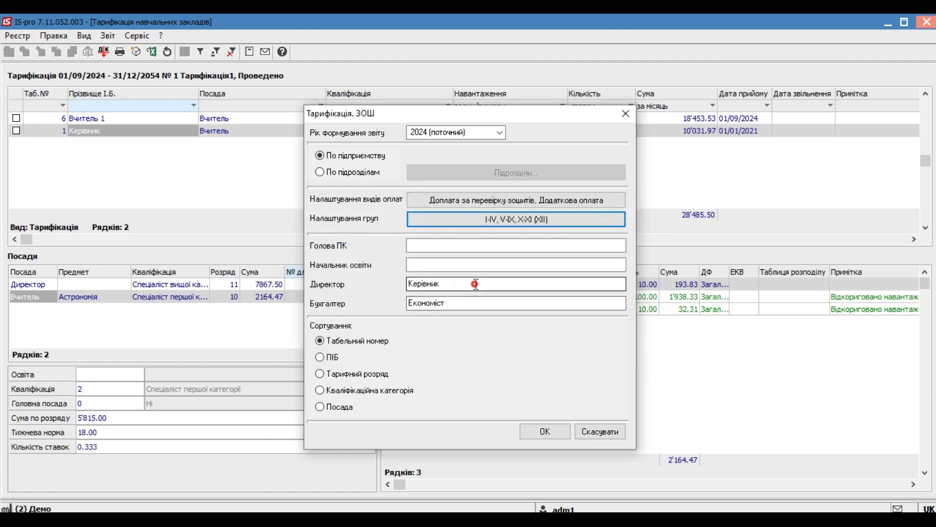
click(414, 245)
click(468, 285)
click(460, 303)
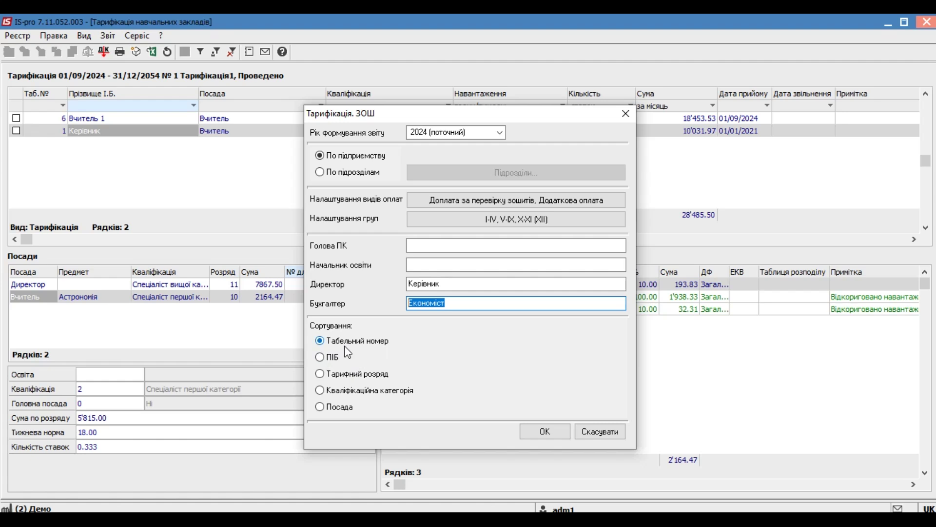
click(546, 429)
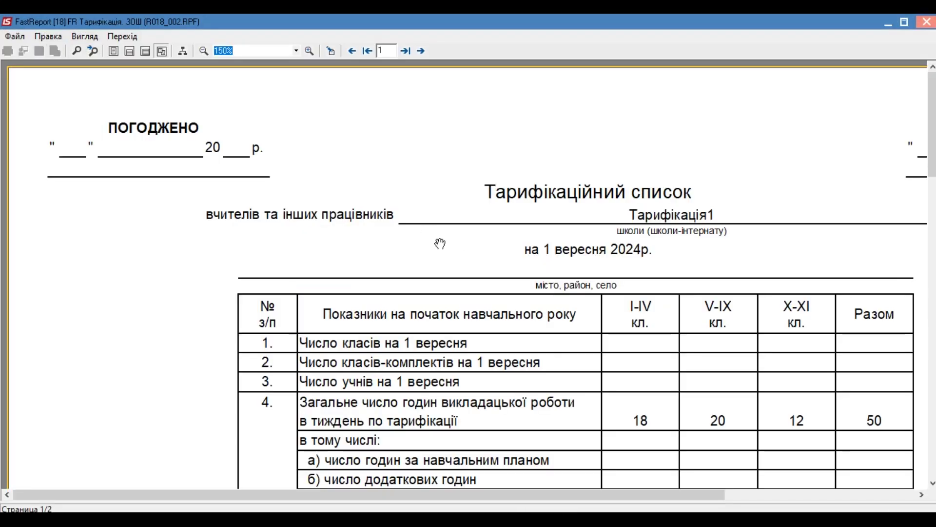
Step: Examine the weekly teaching hours by class group on the report's first page, and return to the tariffication document
mouse_move(363, 495)
mouse_down()
mouse_move(424, 495)
mouse_move(486, 477)
mouse_up()
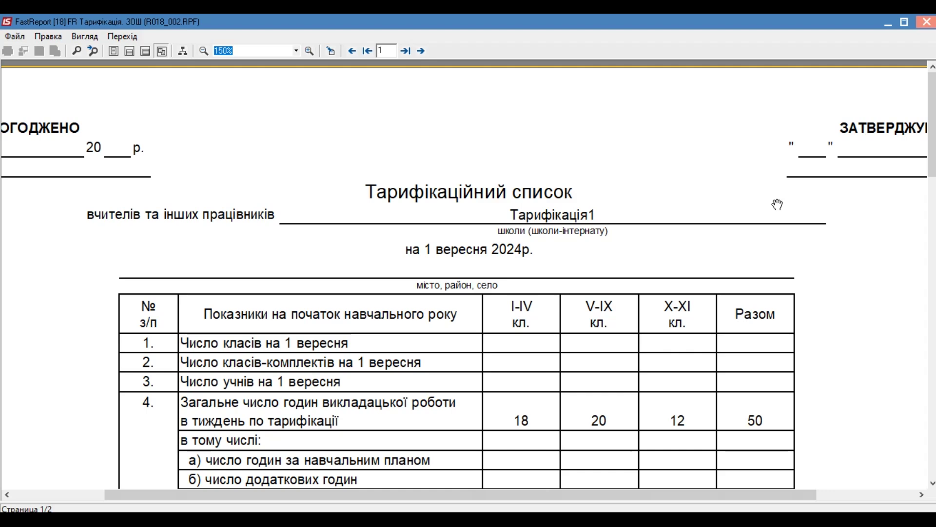
drag(930, 164, 900, 210)
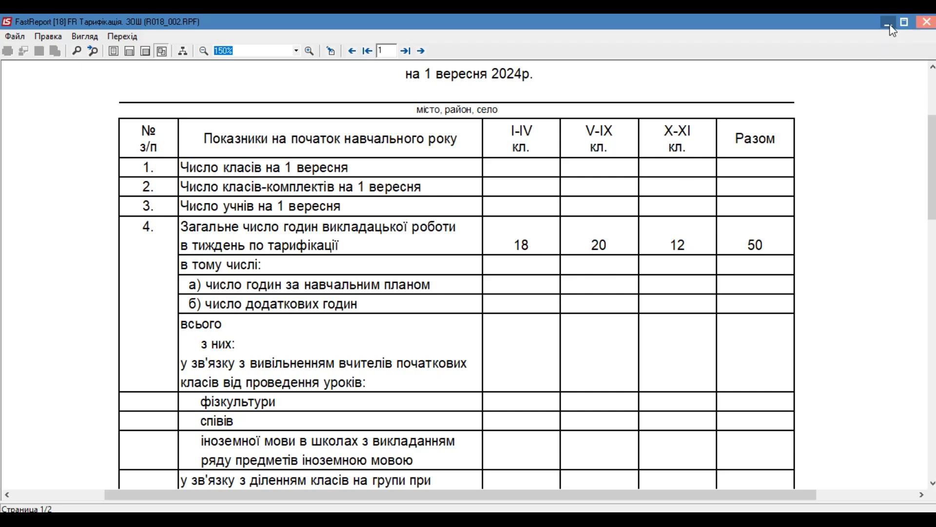
key(Escape)
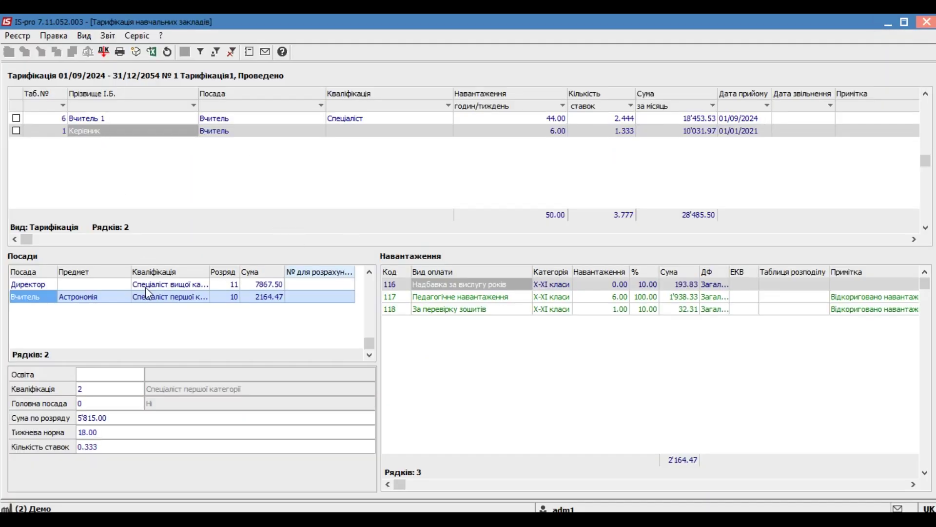
Step: Check the workload categories and hours for both Українська мова positions of Вчитель 1
click(91, 119)
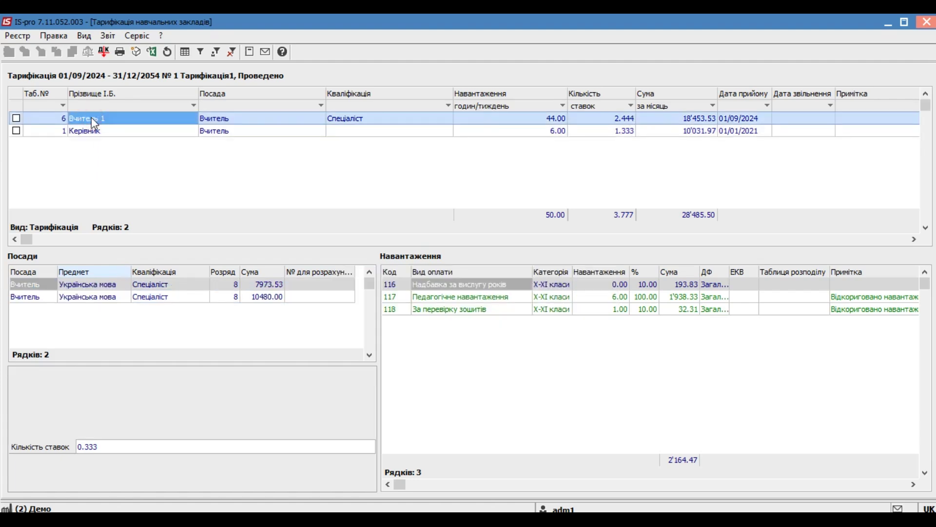
click(100, 284)
click(551, 286)
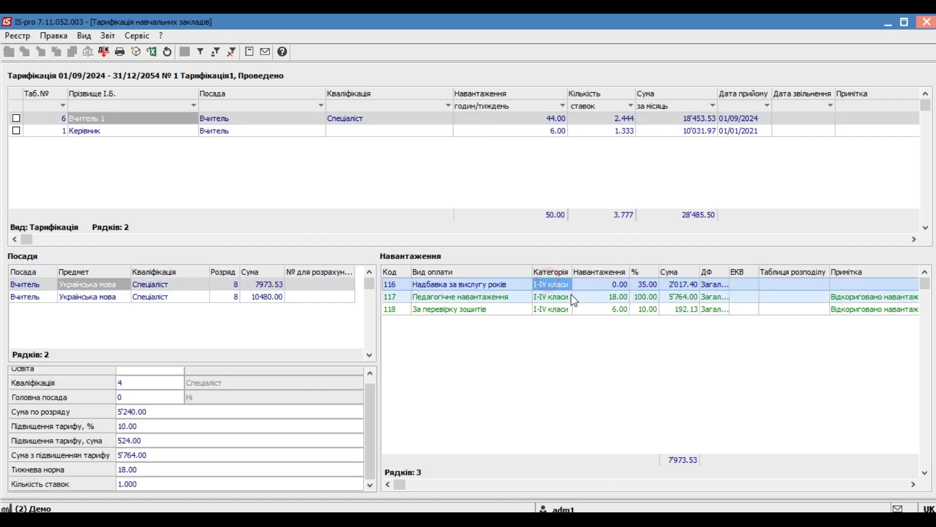
click(607, 298)
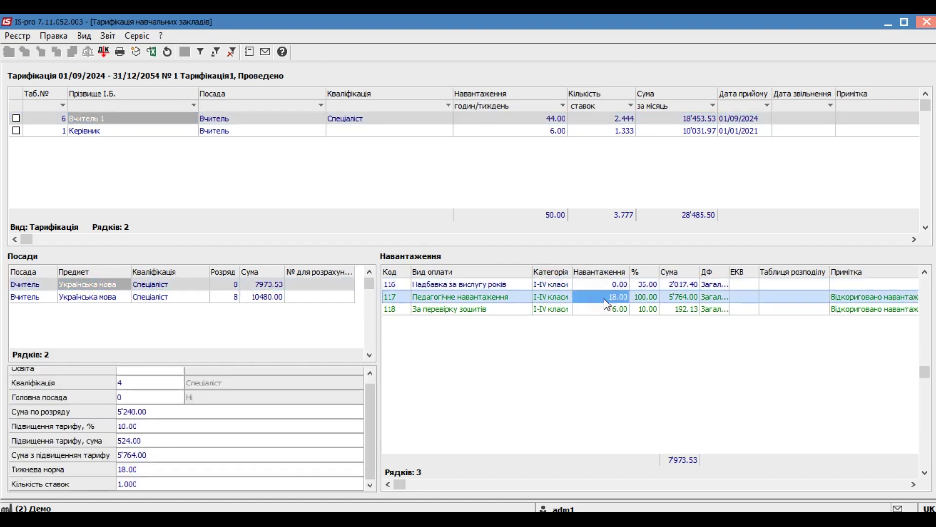
click(89, 299)
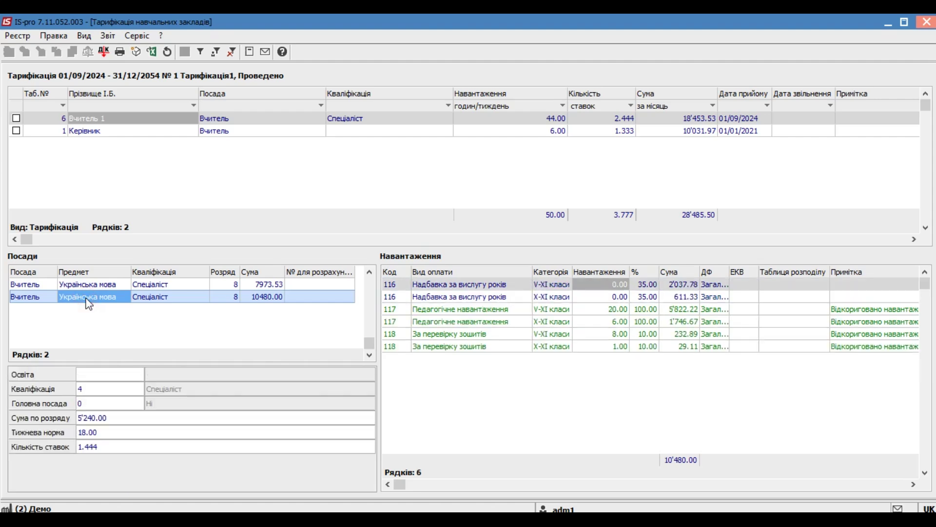
Step: Check the workload of Керівник in the Директор and Астрономія teacher positions, and return to the report preview
click(90, 131)
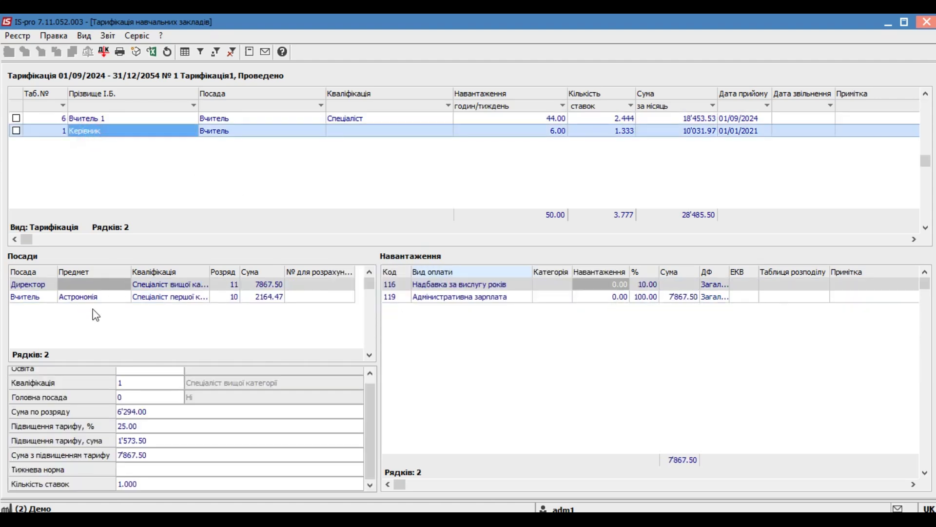
click(172, 284)
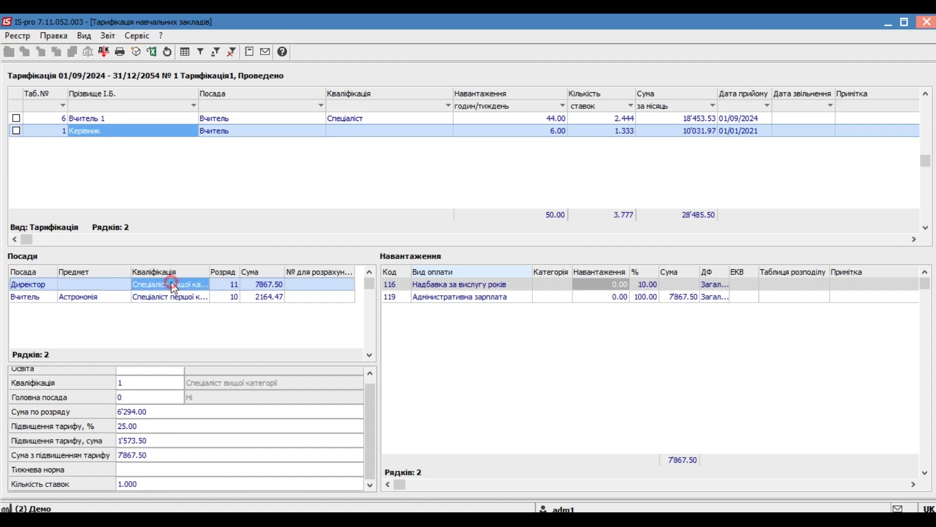
click(66, 297)
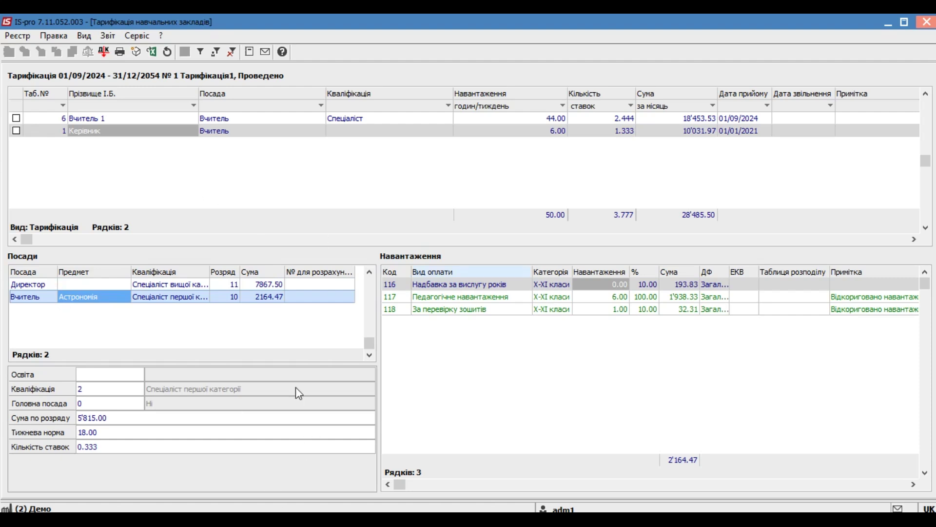
click(81, 118)
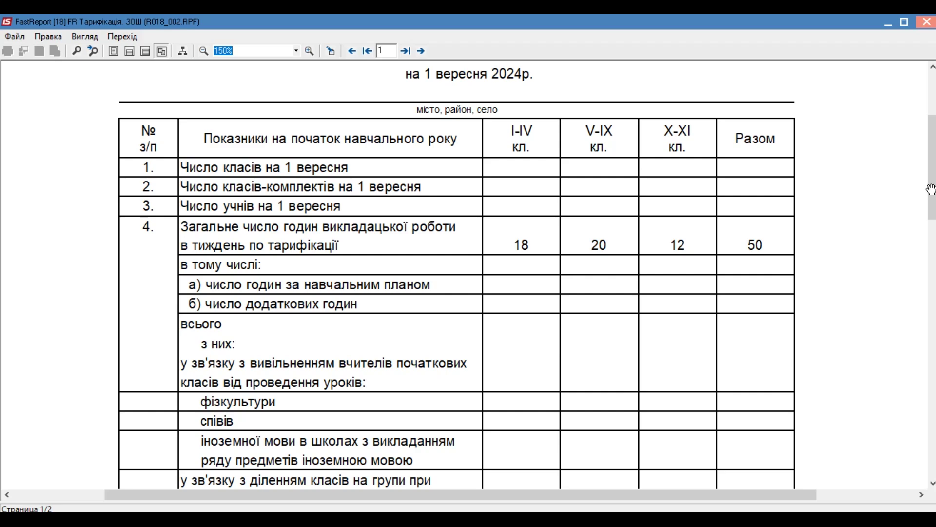
Step: Examine the employee rows on the report's second page, covering positions, rates, hours, salaries and notebook-checking supplements
drag(930, 176, 916, 354)
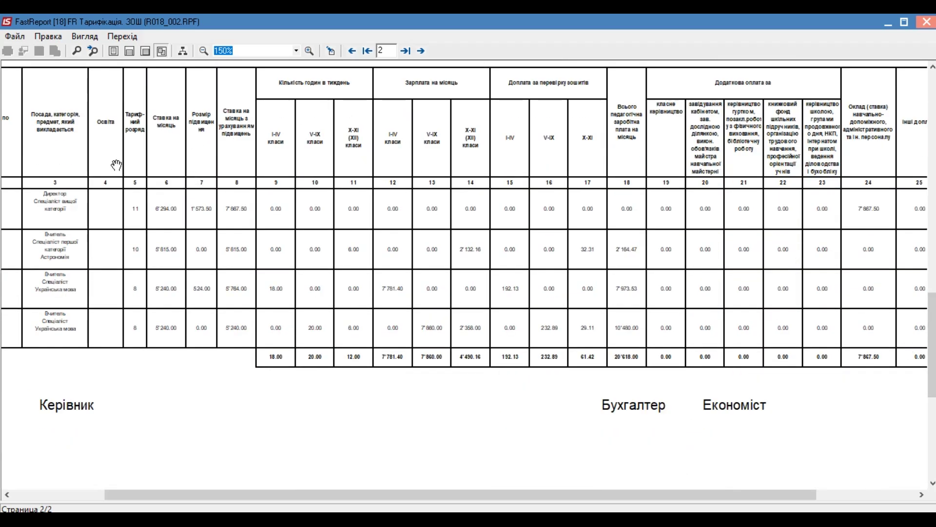
drag(210, 496, 102, 388)
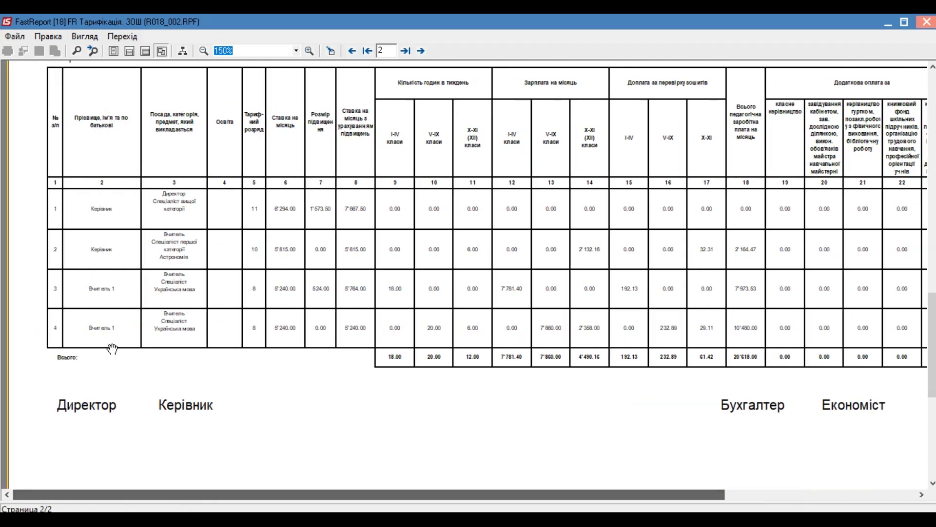
scroll(134, 299, up, 3)
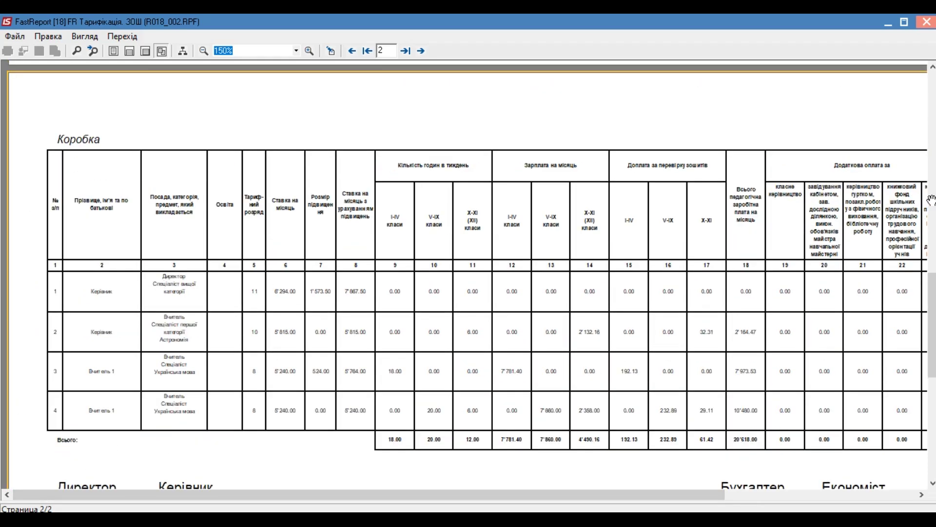
drag(933, 291, 932, 317)
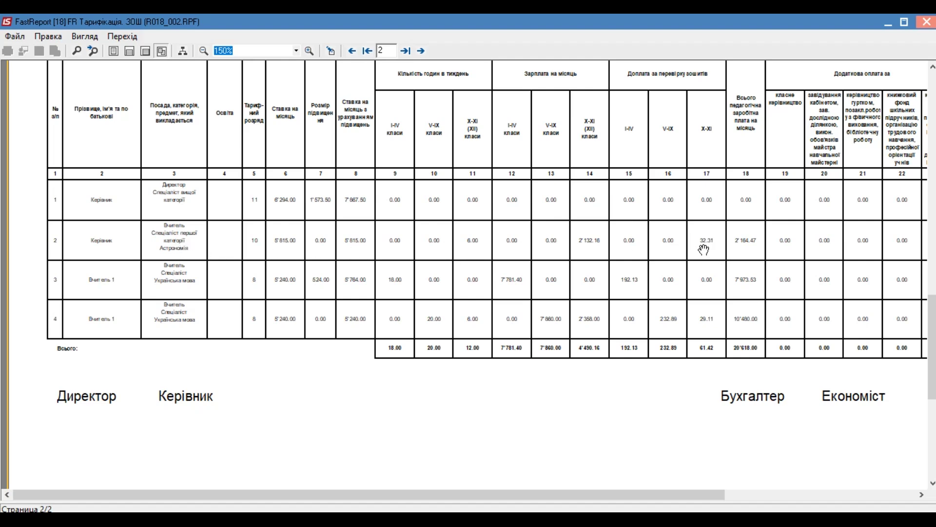
Step: Examine the remaining columns of the second page, from Додаткова оплата за to Всього заробітна плата на місяць
click(590, 494)
drag(590, 494, 636, 493)
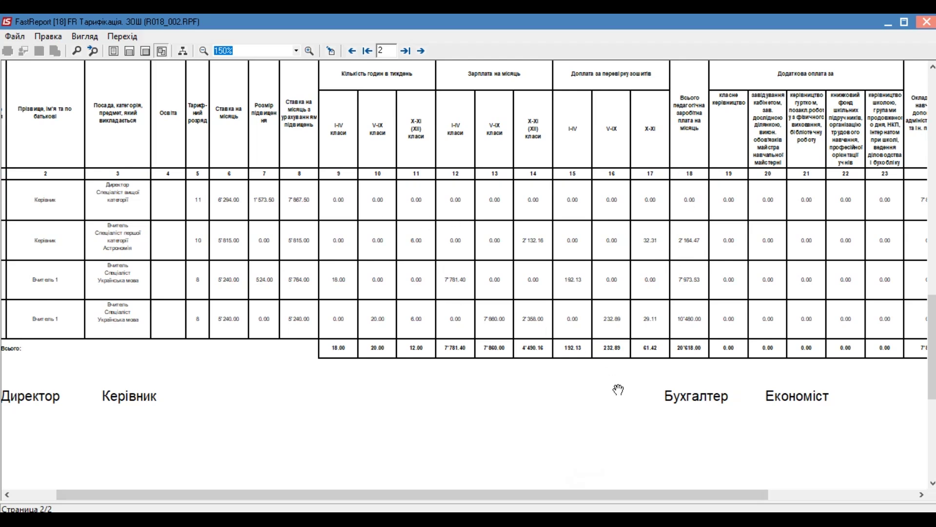
drag(572, 496, 727, 468)
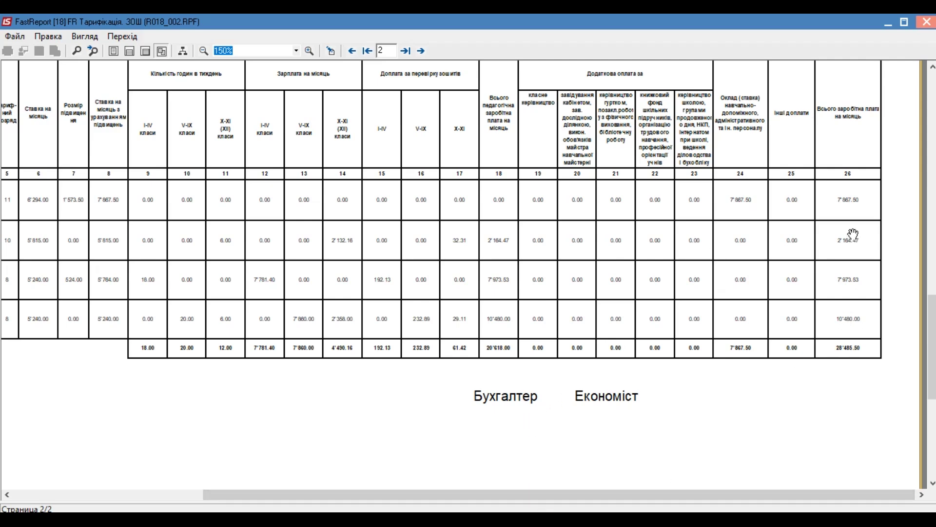
scroll(767, 388, up, 3)
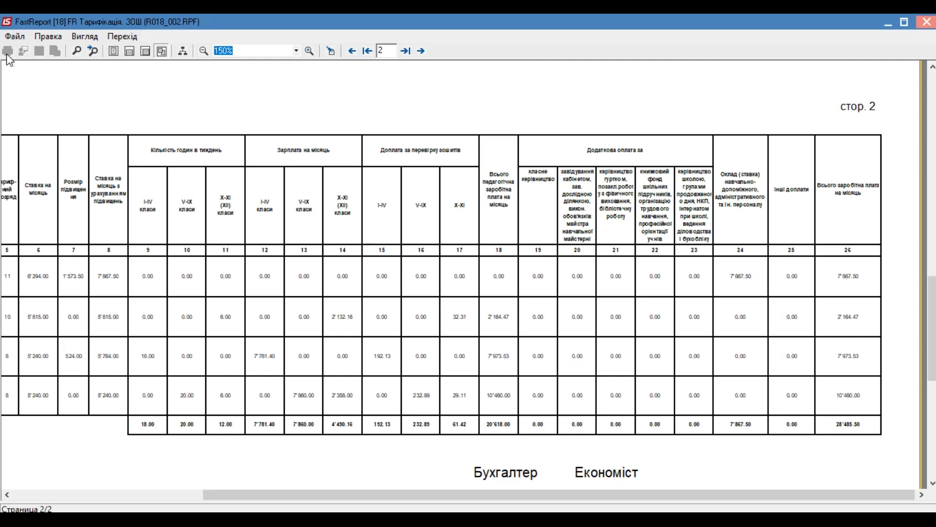
Step: View the report's print, save and export options, and close the report
click(15, 36)
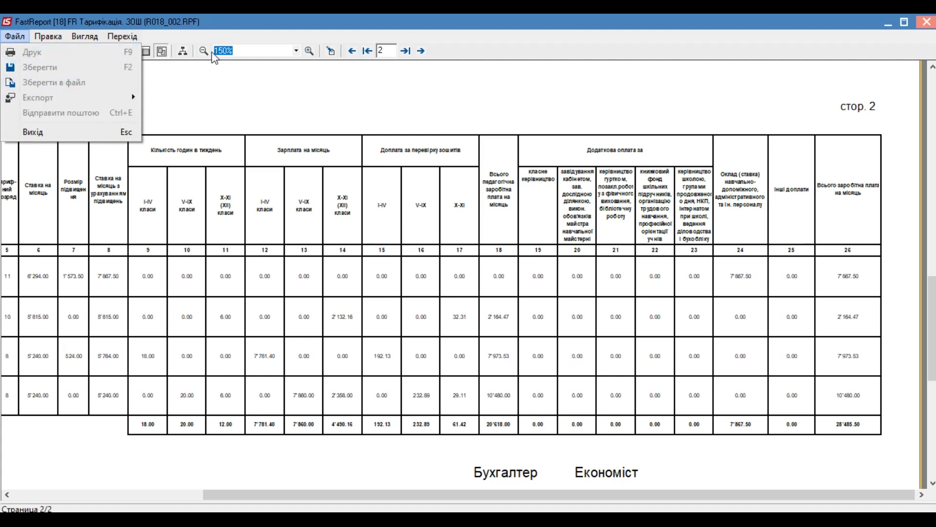
click(13, 52)
click(927, 22)
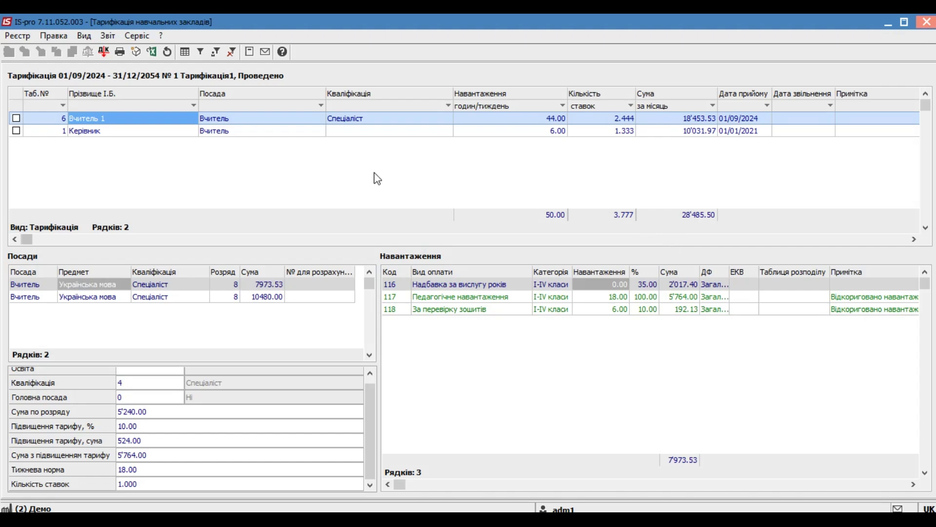
ctrl+click(136, 131)
click(118, 136)
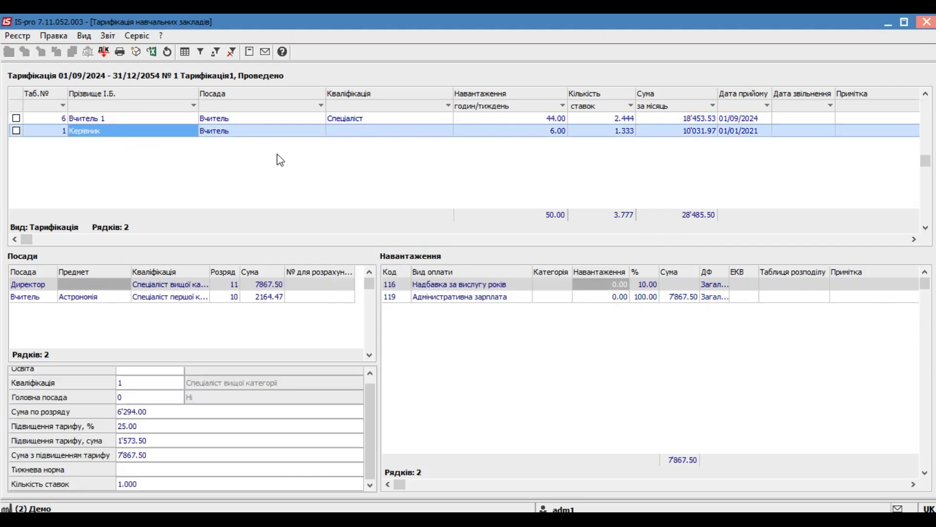
click(244, 118)
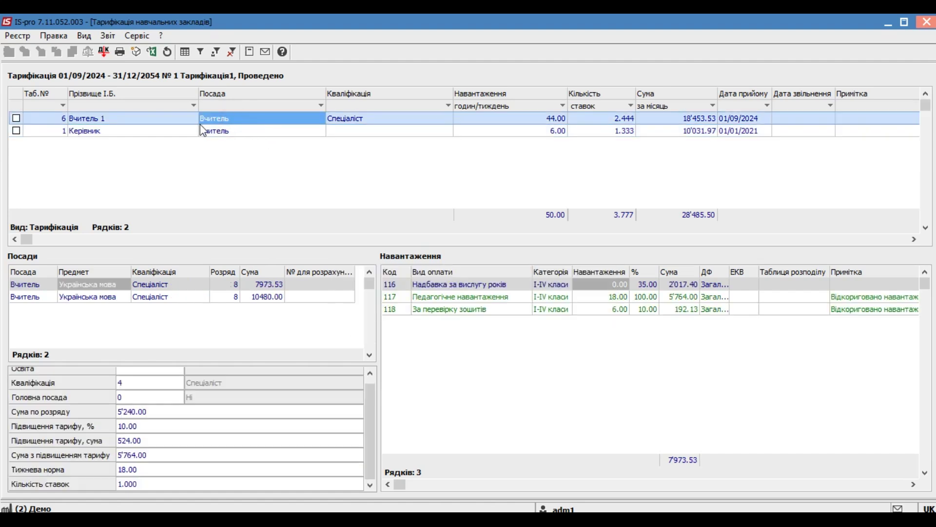
ctrl+click(137, 131)
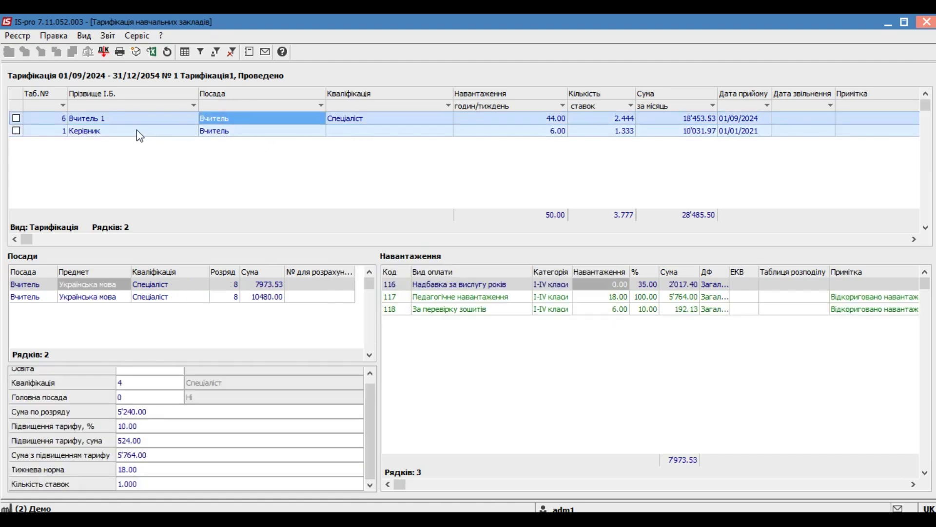